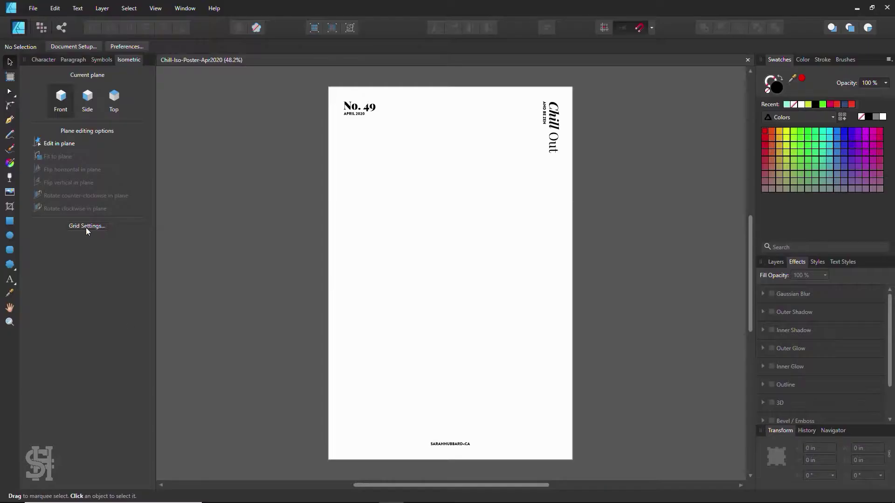
Step: Set the isometric grid's first axis spacing to 0.3 in and show the grid
click(88, 225)
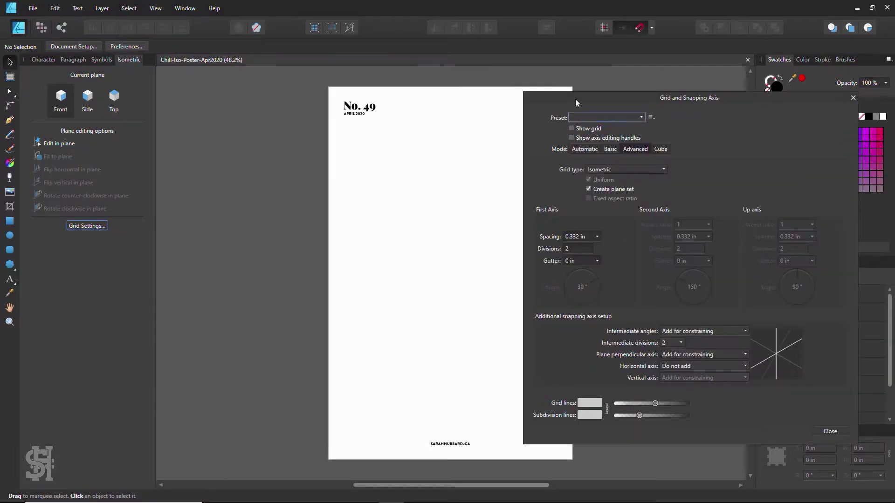
double_click(578, 236)
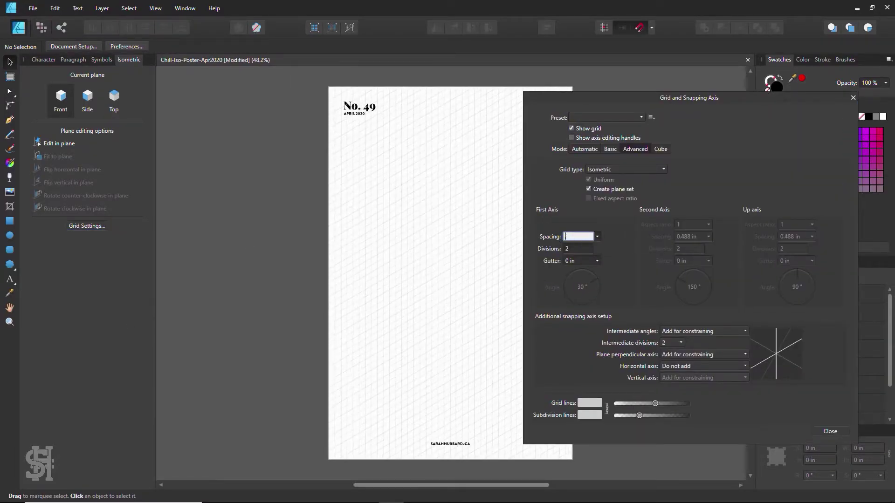
text(0.3)
key(Return)
key(Escape)
key(ctrl+1)
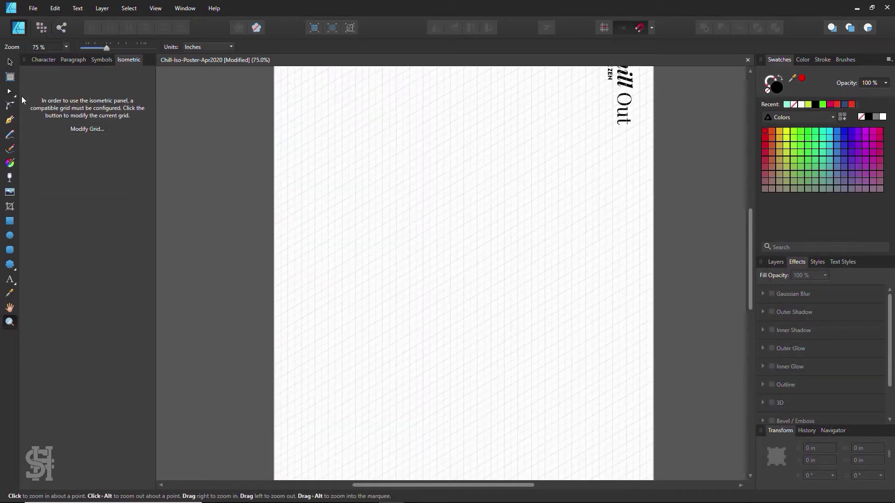
Step: Draw the black C from slanted rectangles and copy a stem for the H
key(m)
key(F10)
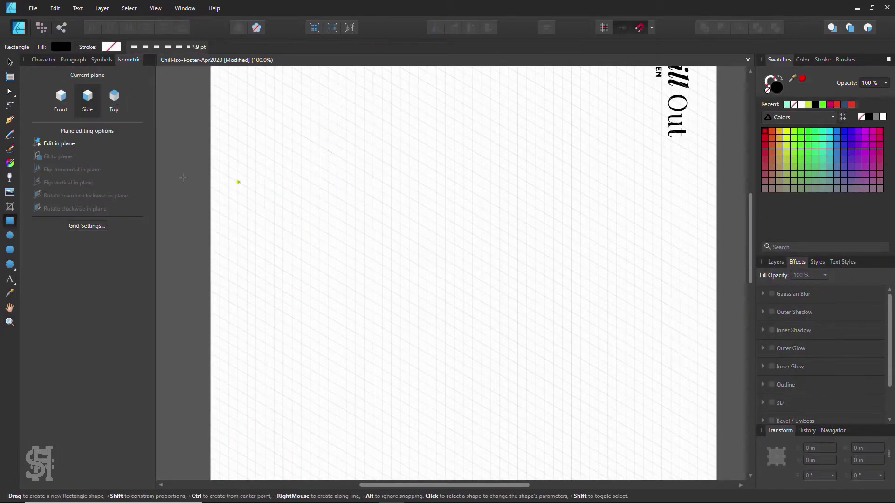
drag(328, 161, 311, 156)
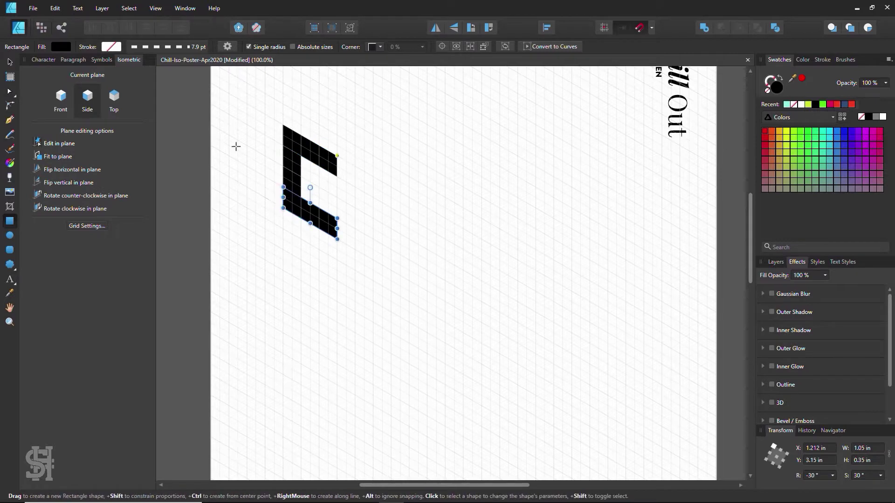
drag(369, 186, 429, 240)
key(v)
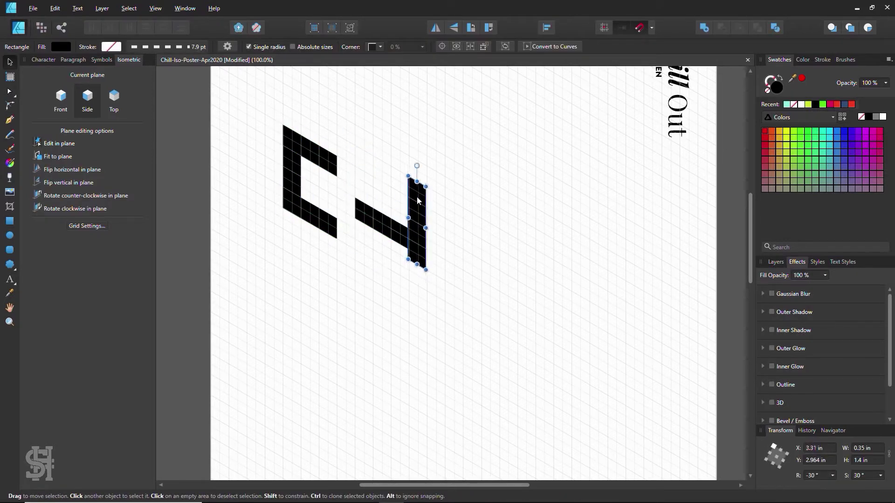
ctrl+drag(368, 195, 395, 205)
Step: Position the I stem and build both L letters to complete CHILL
drag(446, 237, 437, 237)
click(527, 93)
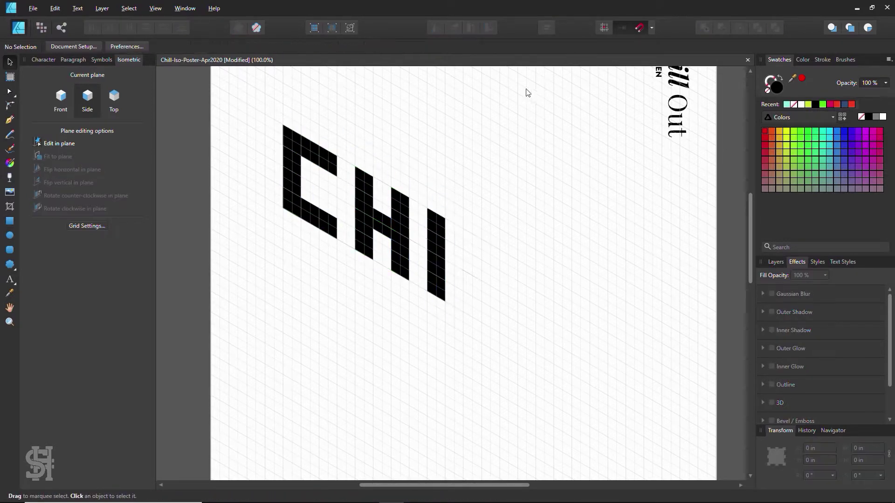
ctrl+drag(460, 272, 576, 310)
scroll(561, 346, down, 1)
key(Escape)
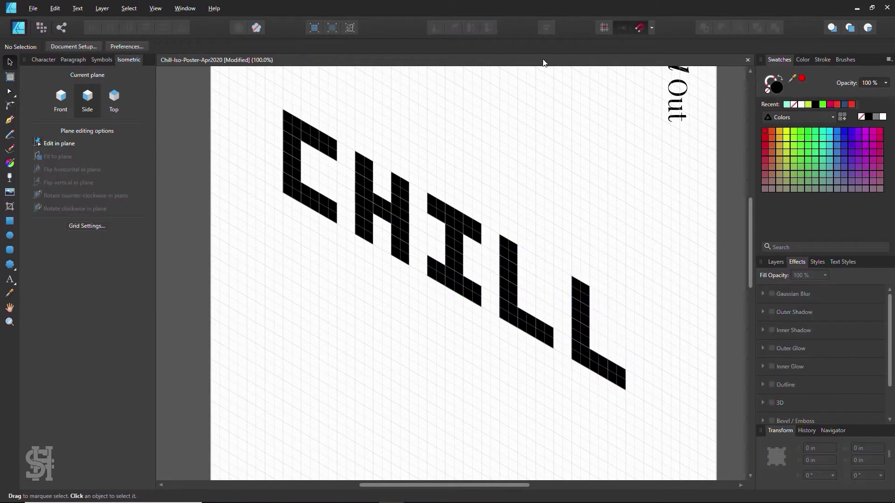
key(m)
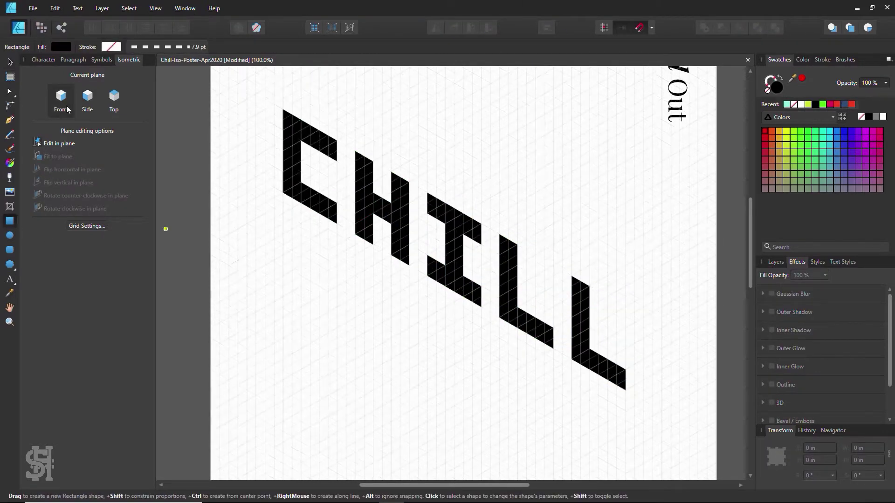
scroll(356, 293, down, 4)
Step: Draw a grey O on the Front plane from two slanted bars and two vertical sides
click(65, 110)
drag(283, 280, 336, 264)
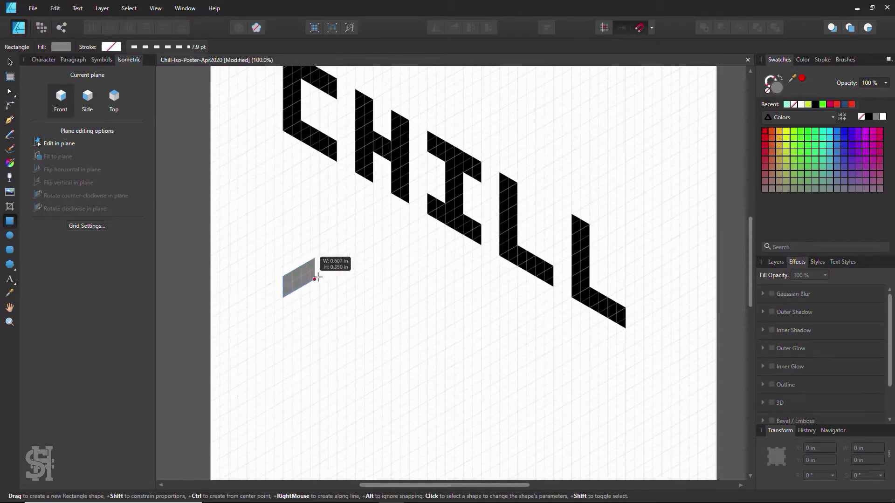
drag(283, 342, 336, 326)
key(v)
key(ctrl+v)
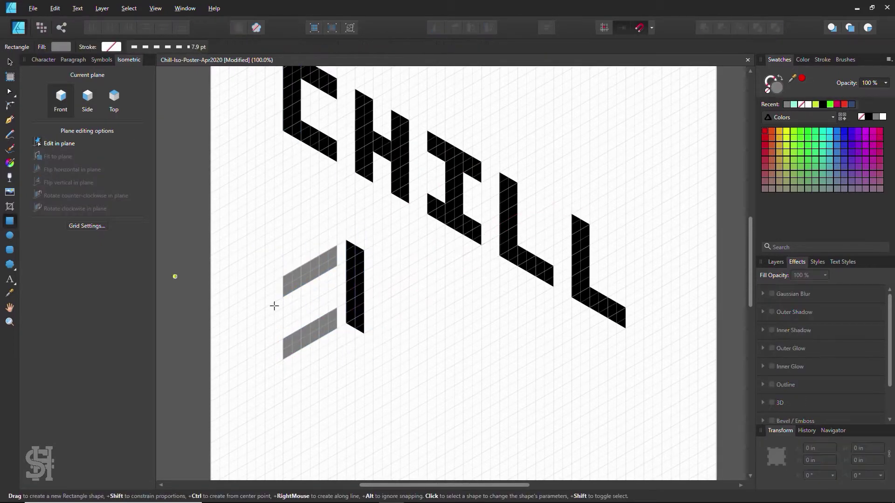
drag(283, 276, 301, 349)
drag(320, 268, 337, 328)
Step: Remove the stray black stem and move the grey O lower and left
key(v)
drag(359, 298, 347, 294)
click(417, 312)
key(ctrl+z)
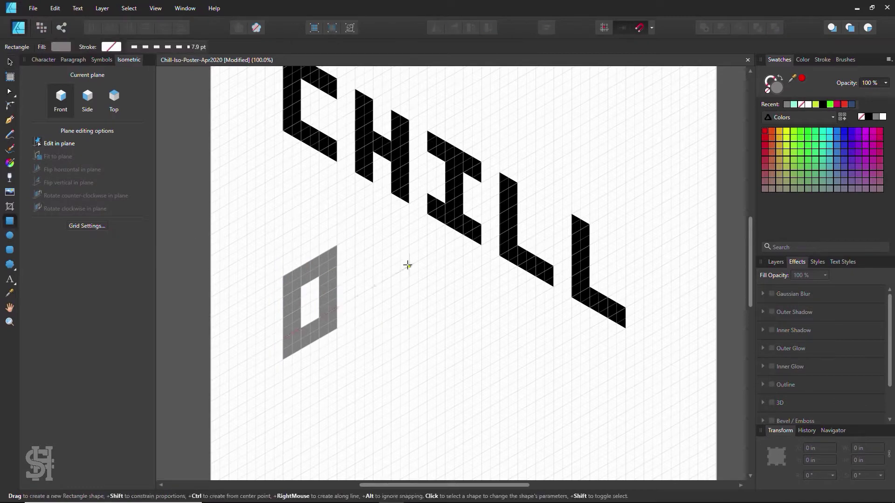
mouse_move(356, 240)
mouse_down()
mouse_move(268, 368)
mouse_move(378, 329)
mouse_up()
scroll(360, 376, down, 3)
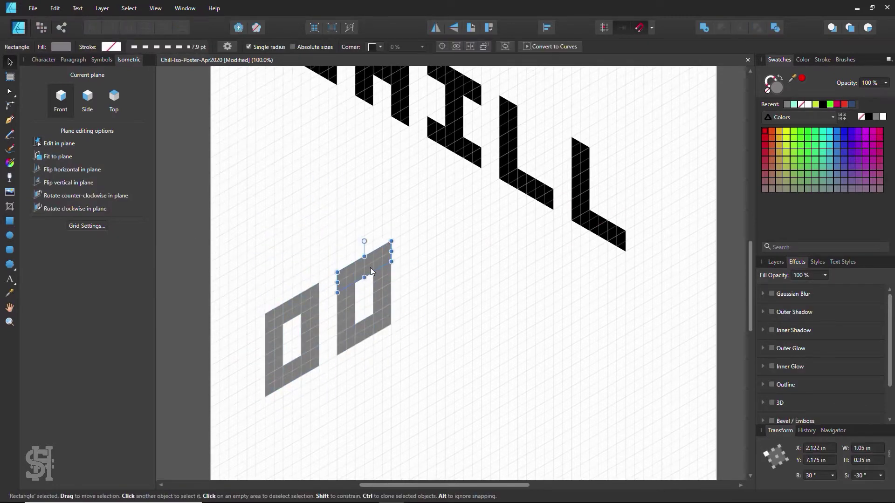
Step: Duplicate the grey O into a U to its right, beside the T stem
click(369, 270)
key(Delete)
key(m)
drag(410, 274, 463, 243)
click(485, 280)
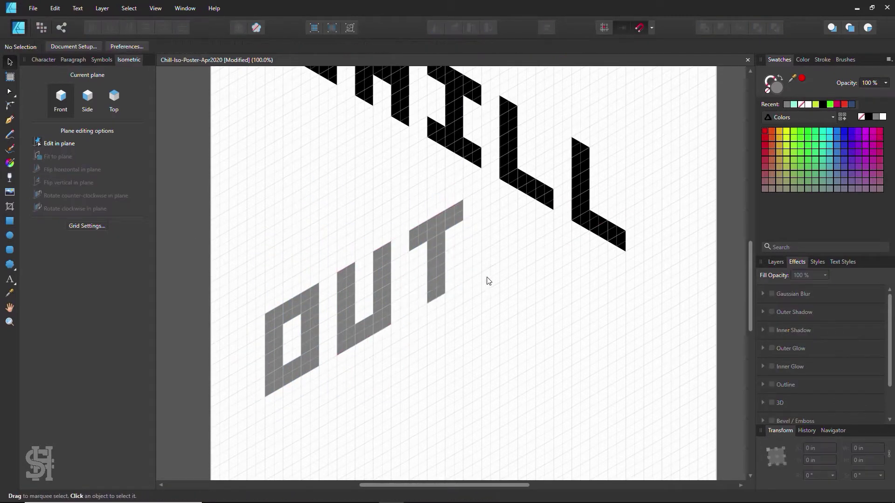
scroll(433, 285, up, 5)
Step: Step through the letters from C to check each object, then clear the selection
click(273, 222)
key(Tab)
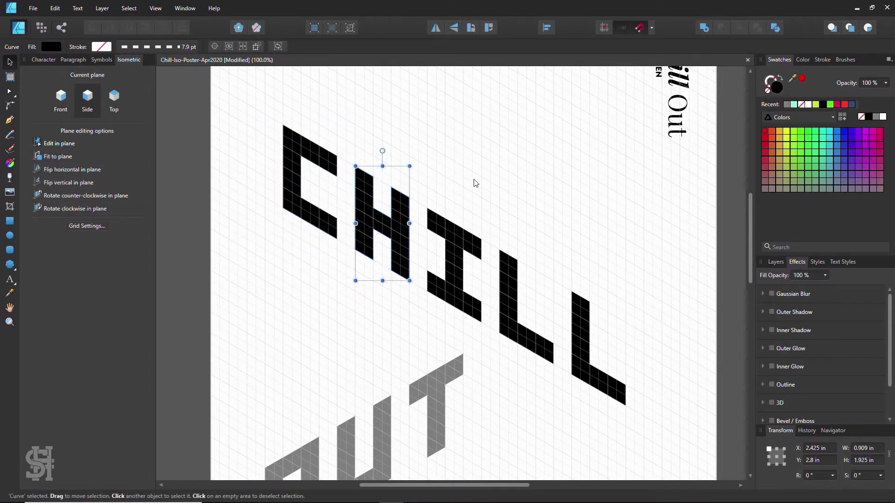
key(Tab)
key(Tab)
scroll(559, 210, down, 3)
key(Tab)
key(Tab)
key(Tab)
scroll(663, 245, up, 4)
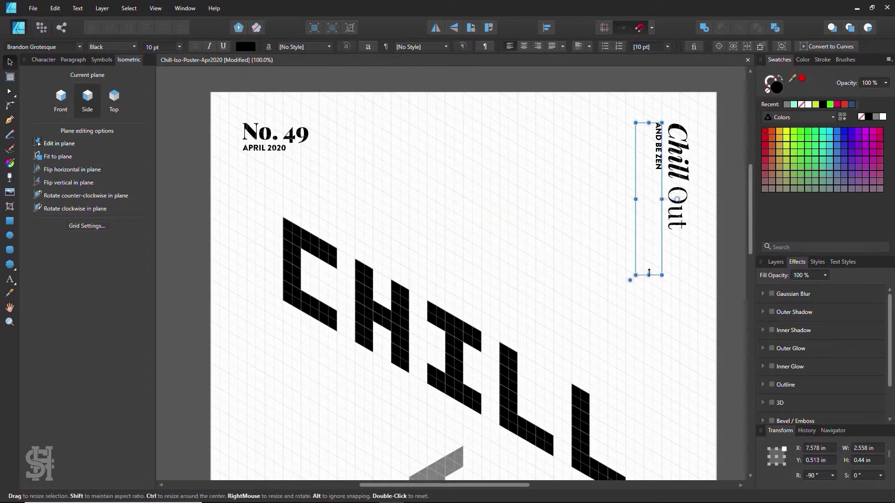
scroll(599, 266, down, 4)
scroll(466, 256, down, 2)
click(389, 196)
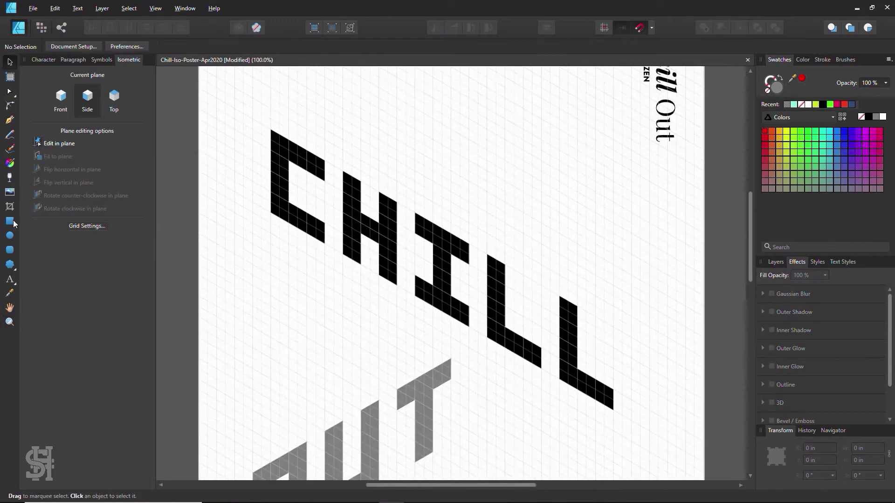
Step: Draw grey Top-plane faces on the C and send them behind the letters
click(10, 221)
click(113, 98)
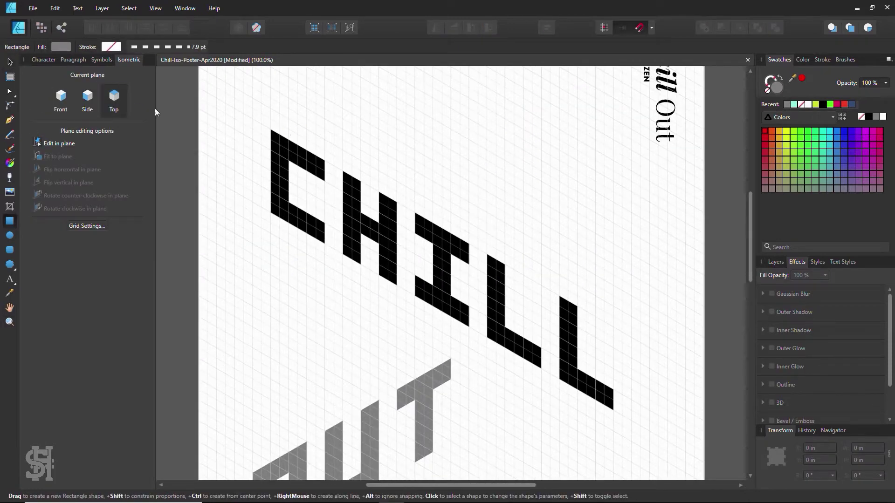
drag(342, 151, 342, 151)
drag(324, 219, 310, 203)
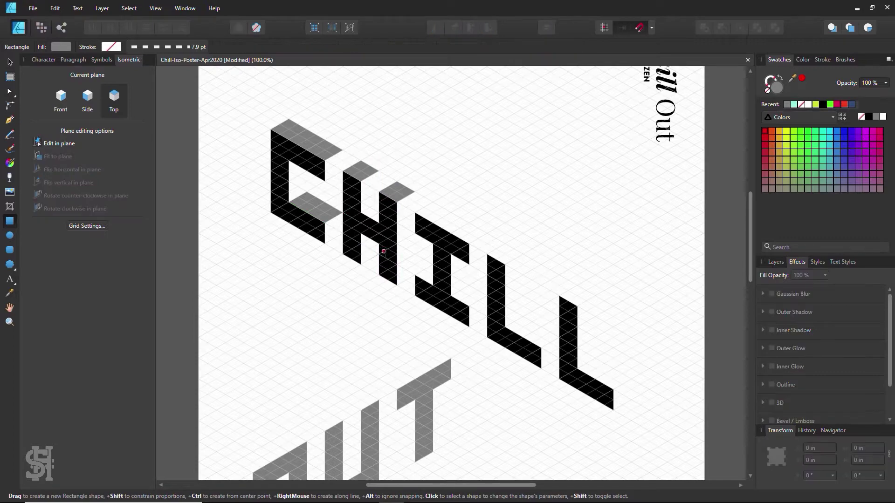
drag(378, 258, 396, 212)
right_click(385, 213)
click(558, 353)
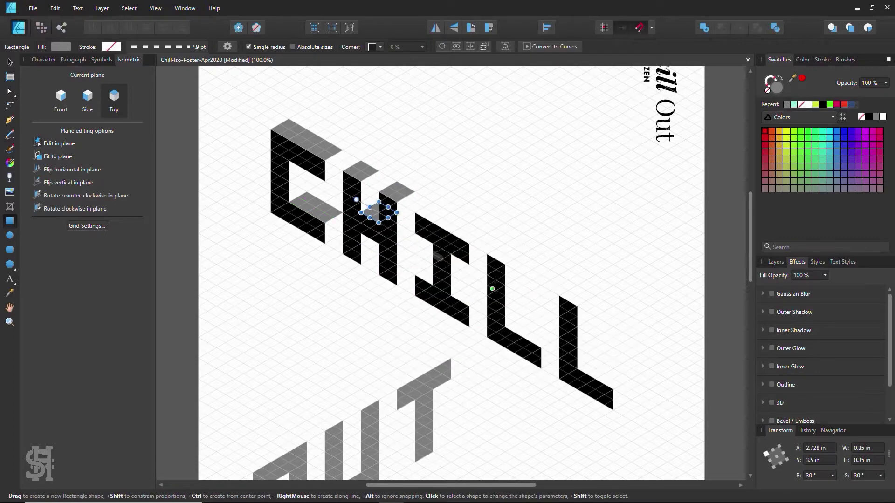
Step: Add grey top faces across the I and at its base
drag(453, 290, 453, 289)
drag(415, 213, 487, 233)
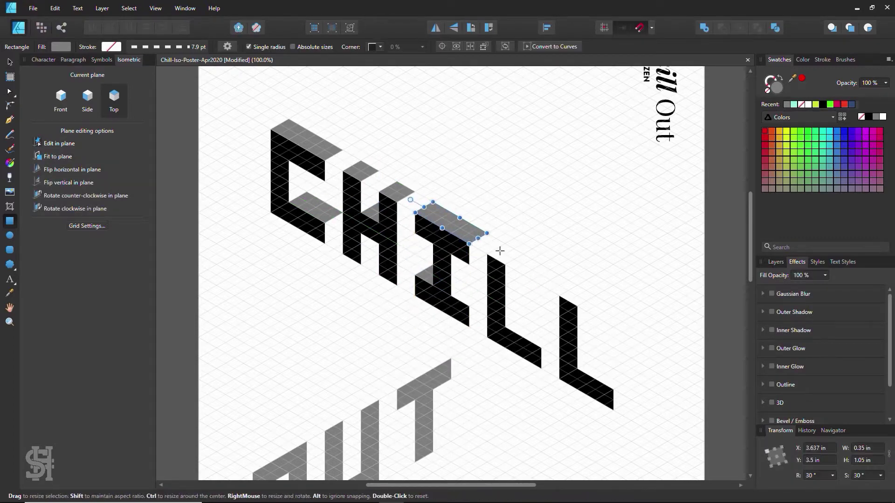
drag(452, 276, 452, 276)
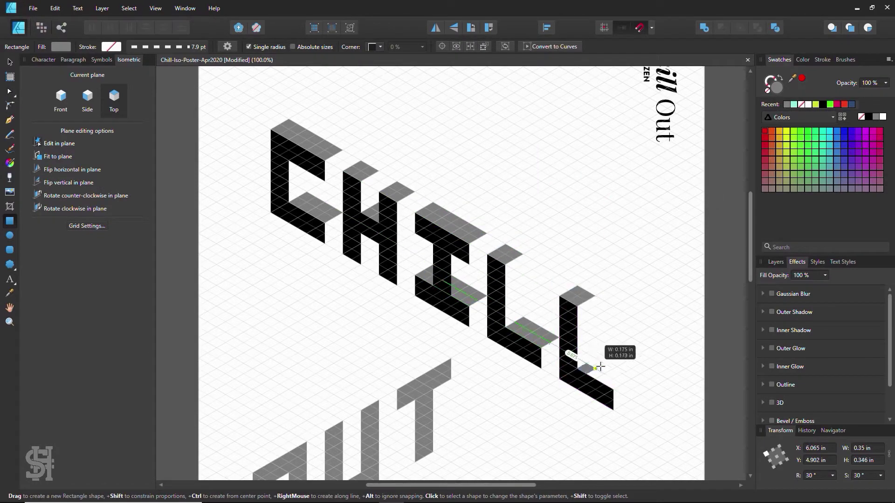
drag(600, 367, 631, 379)
scroll(646, 360, down, 1)
scroll(600, 376, down, 3)
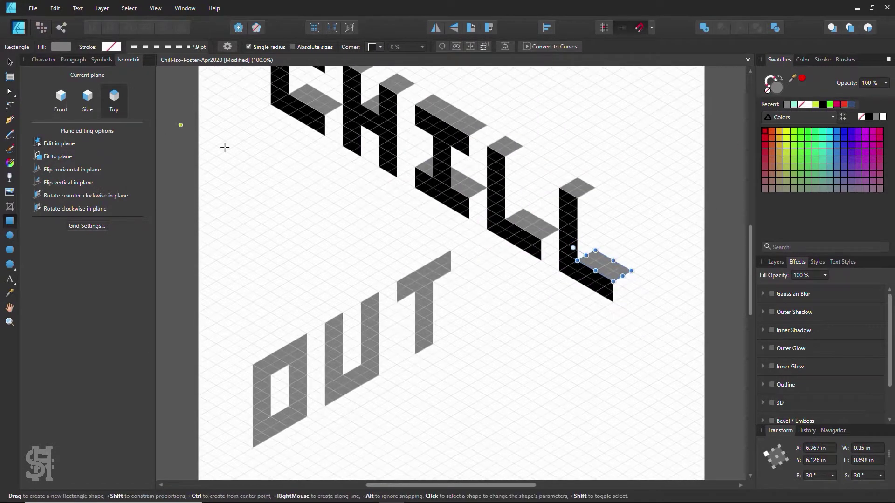
scroll(469, 117, up, 3)
scroll(315, 208, up, 1)
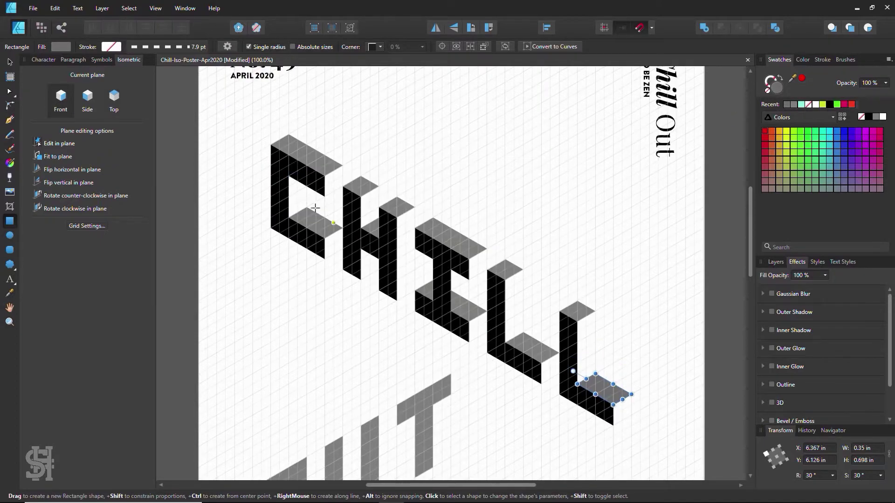
Step: Set the fill to pure red and draw red side faces on the C
double_click(818, 105)
drag(583, 232, 615, 162)
click(351, 201)
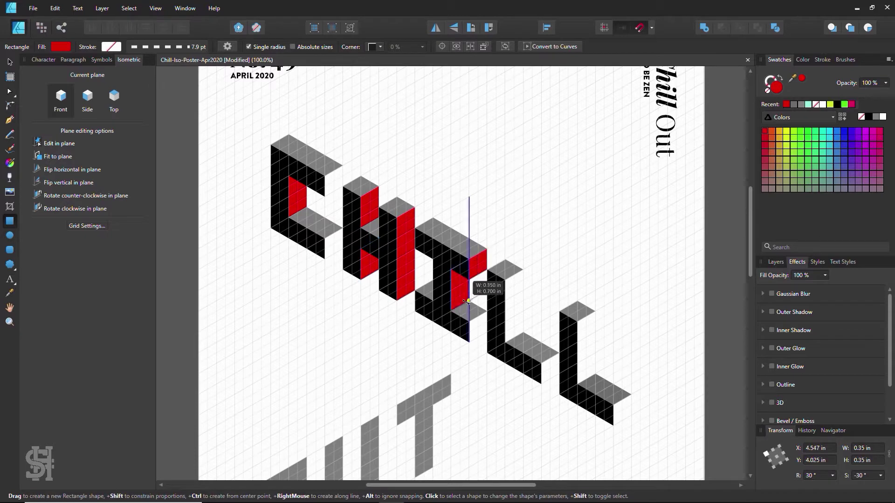
scroll(641, 384, down, 2)
drag(632, 348, 613, 380)
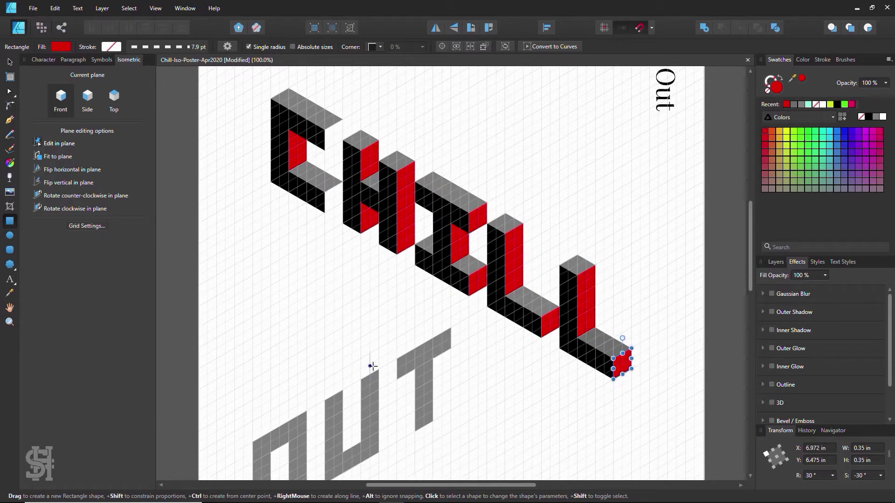
drag(323, 156, 343, 120)
scroll(376, 239, up, 1)
scroll(643, 180, down, 5)
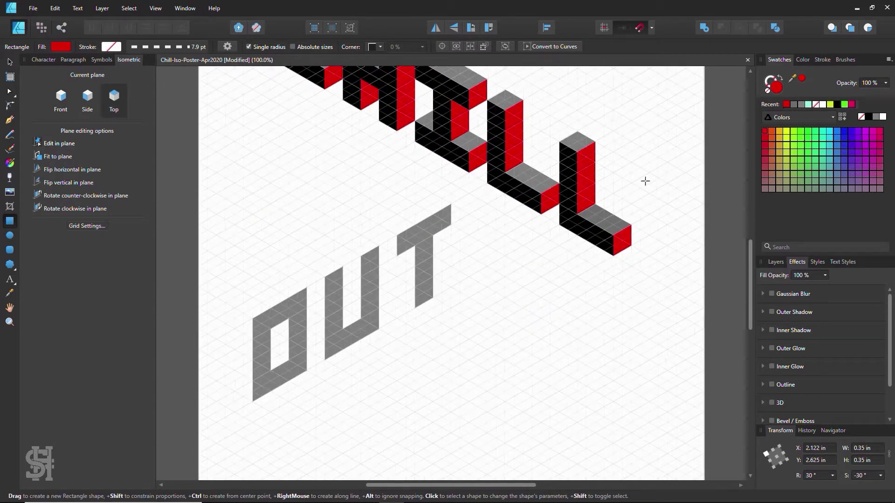
click(778, 131)
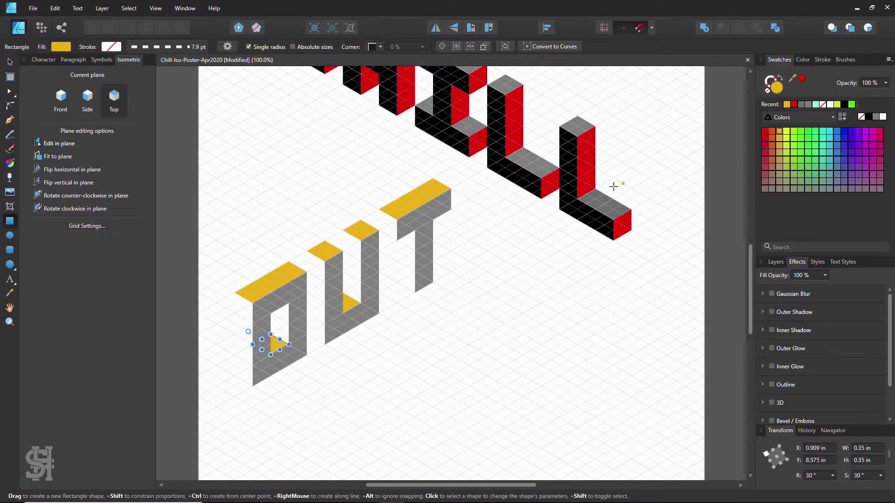
Step: Draw cyan Side-plane faces on the U's edges and the T's stem, then fit the poster in view
key(5)
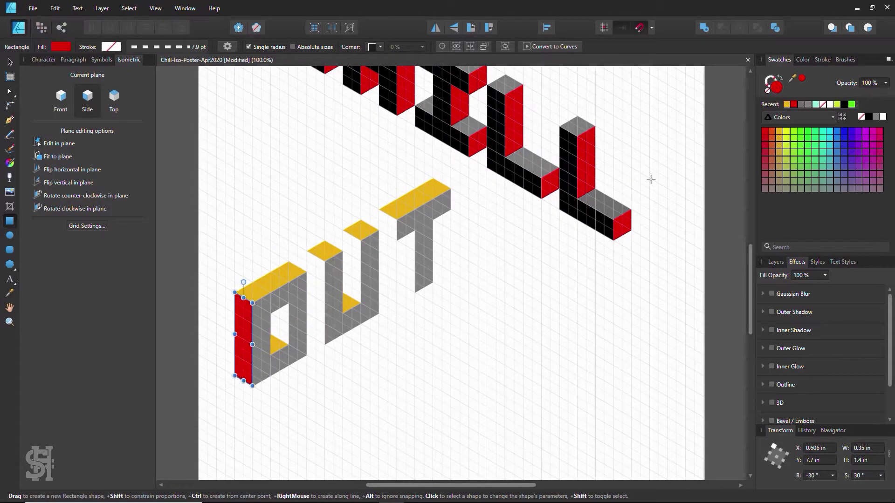
drag(306, 251, 325, 344)
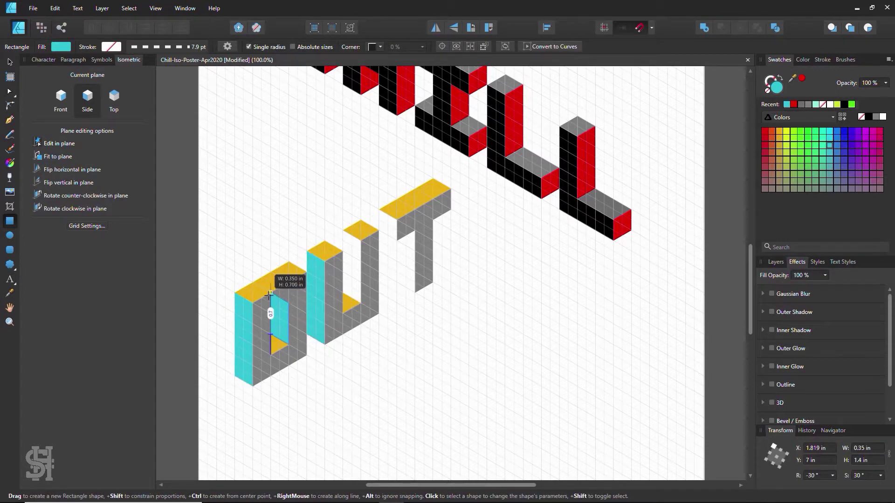
drag(343, 230, 361, 303)
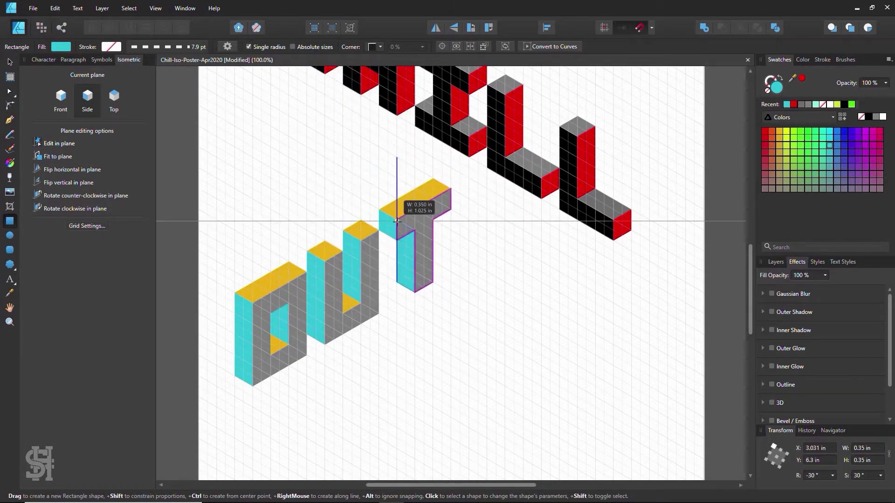
drag(396, 220, 397, 220)
key(v)
key(ctrl+d)
key(ctrl+0)
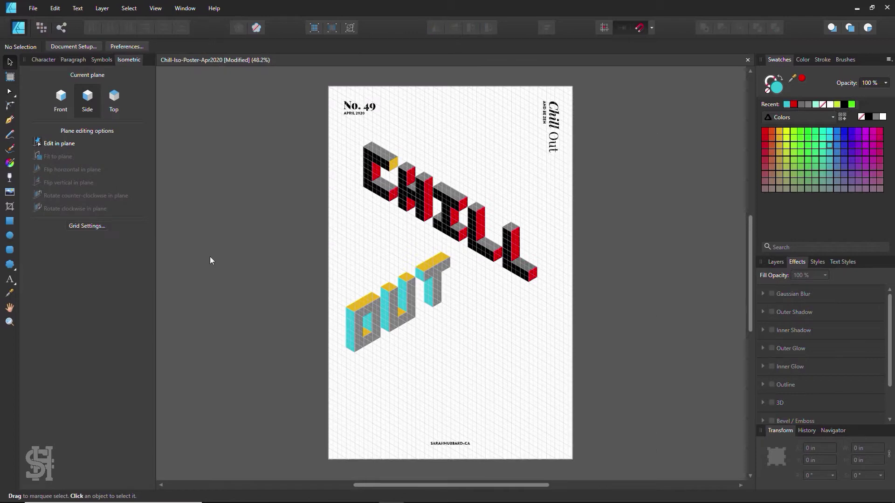
Step: Marquee-select the C, H, L, O, U and T pieces, ending with all eight letter groups selected
drag(285, 104, 367, 237)
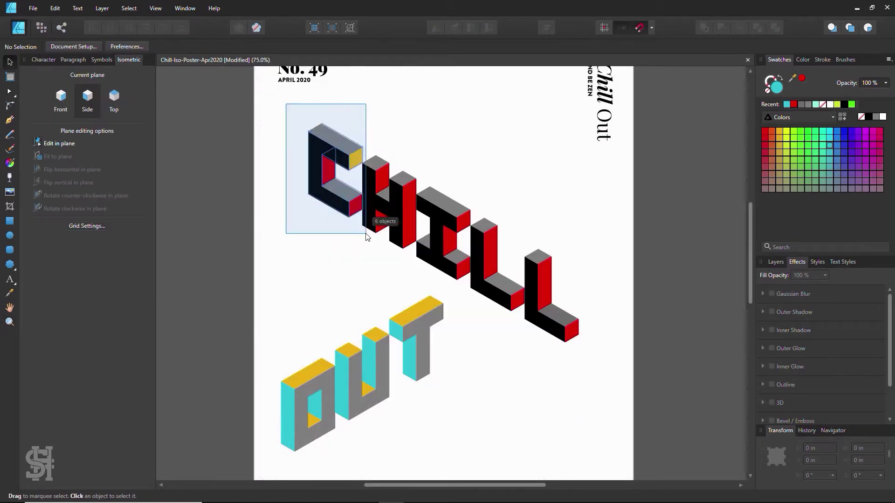
click(378, 219)
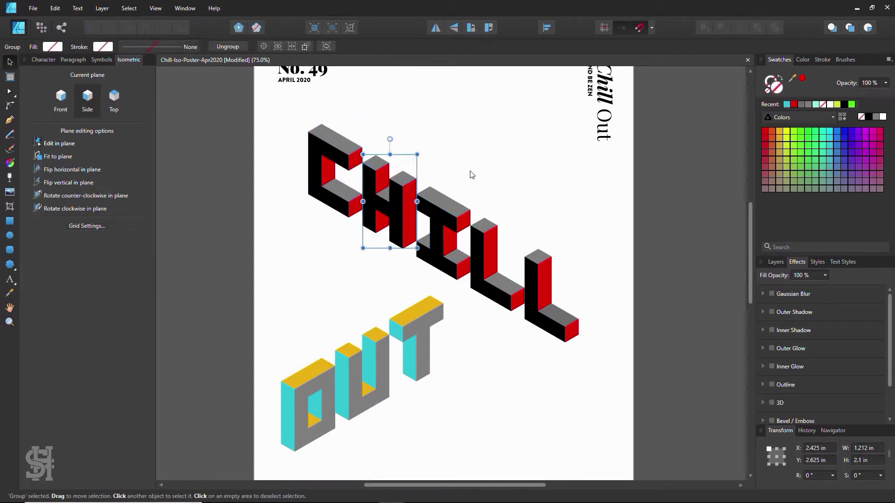
drag(590, 244, 496, 366)
drag(335, 336, 261, 454)
drag(471, 290, 384, 420)
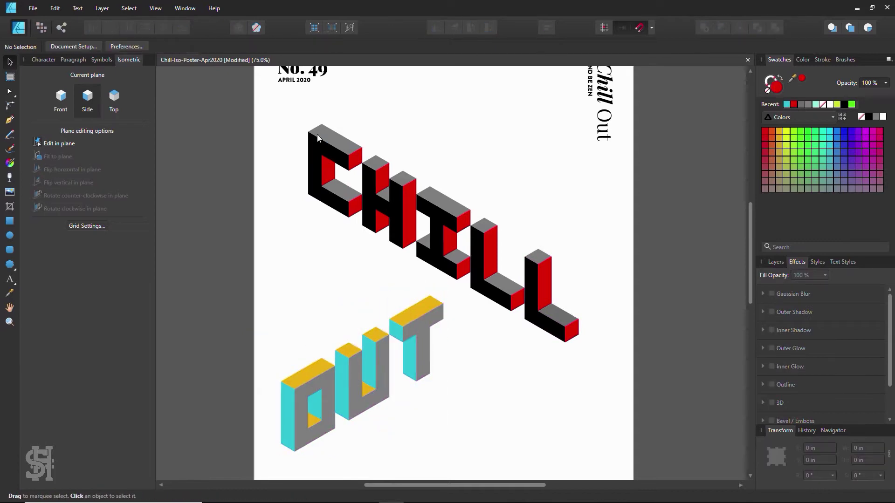
drag(318, 138, 582, 384)
Step: Fill the selected letters white and give them 4.2 pt black outlines
click(883, 116)
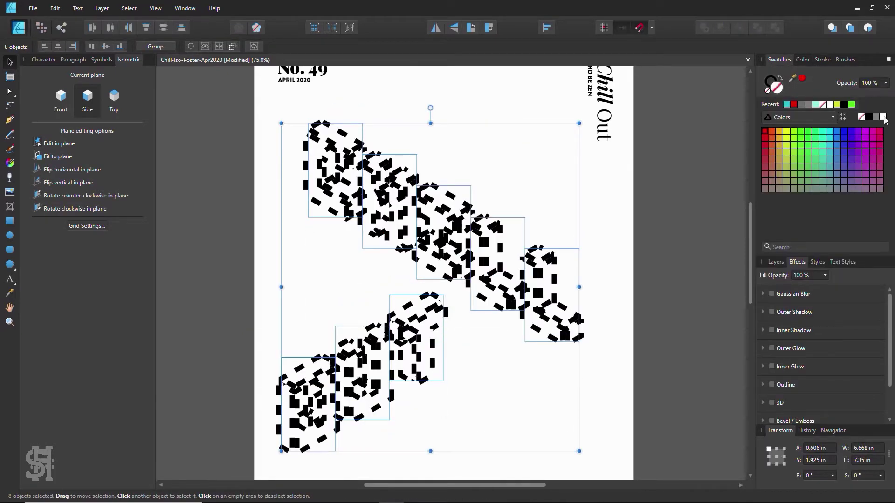
click(822, 59)
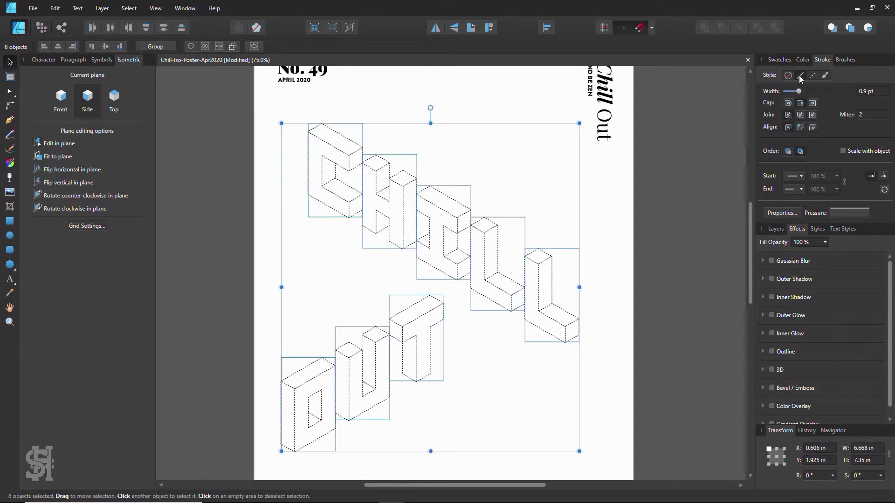
click(803, 91)
click(798, 115)
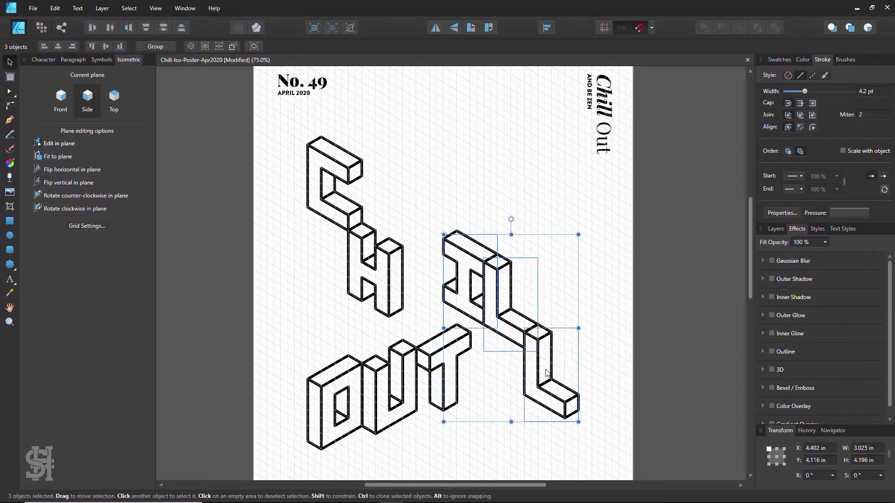
Step: Shift the I and L down and move the H and right L lower in the stack
drag(547, 372, 560, 380)
click(382, 296)
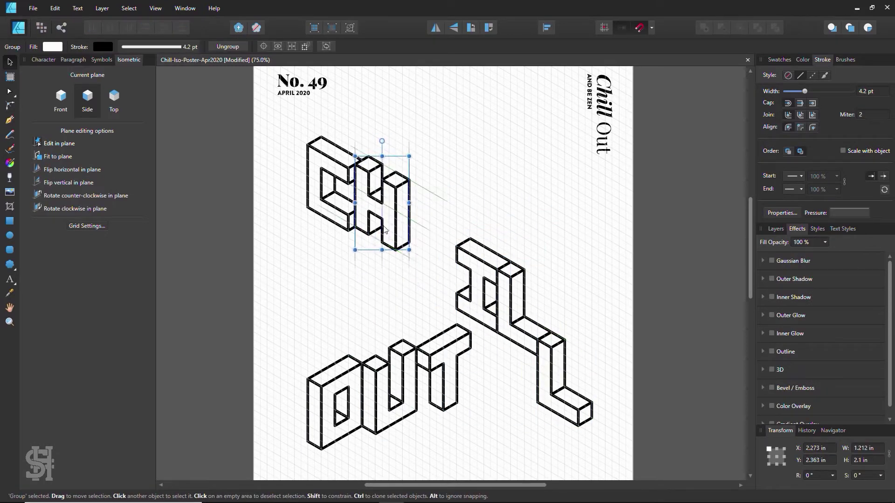
drag(383, 228, 382, 278)
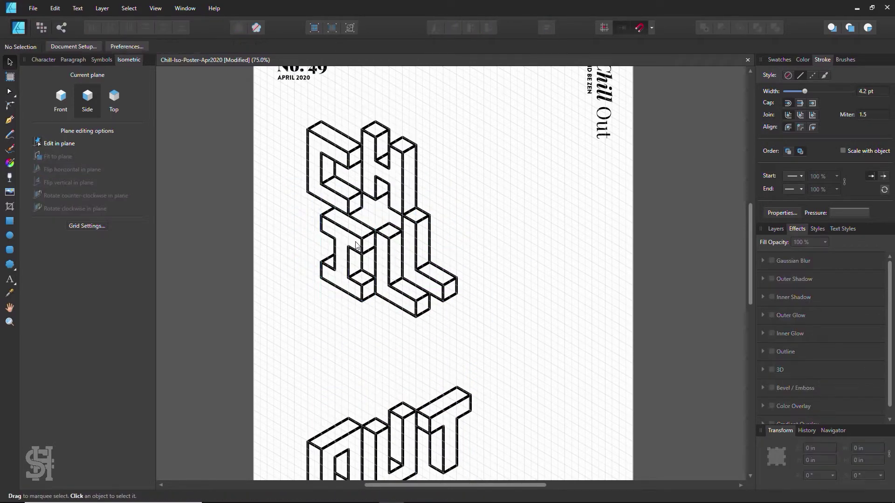
drag(425, 255, 451, 278)
right_click(409, 245)
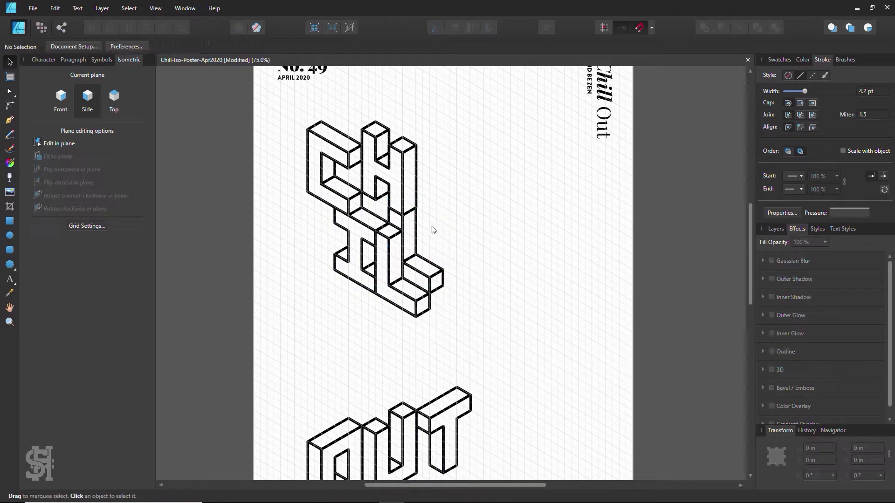
click(411, 270)
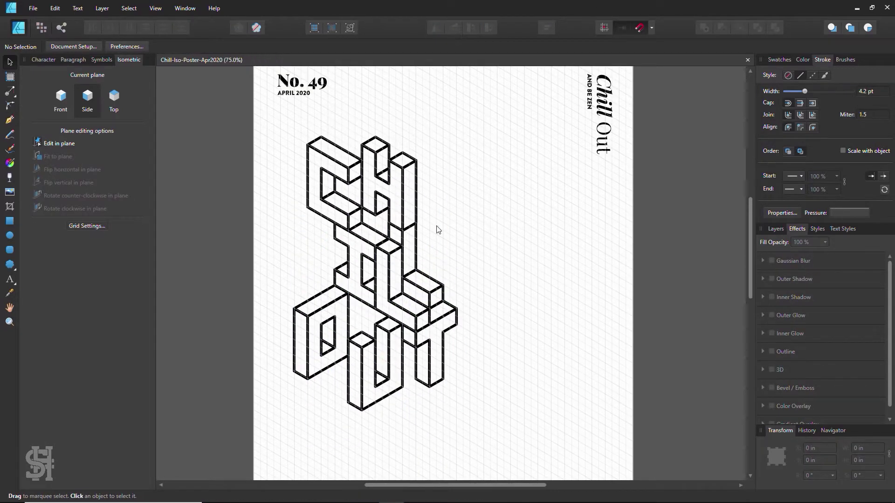
Step: Reposition the H, I and L groups so the I sits under CH
click(366, 210)
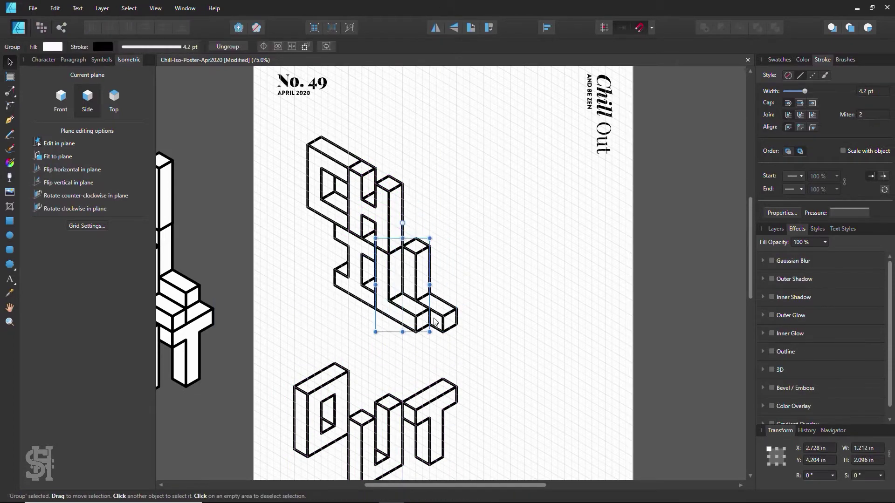
drag(435, 321, 374, 285)
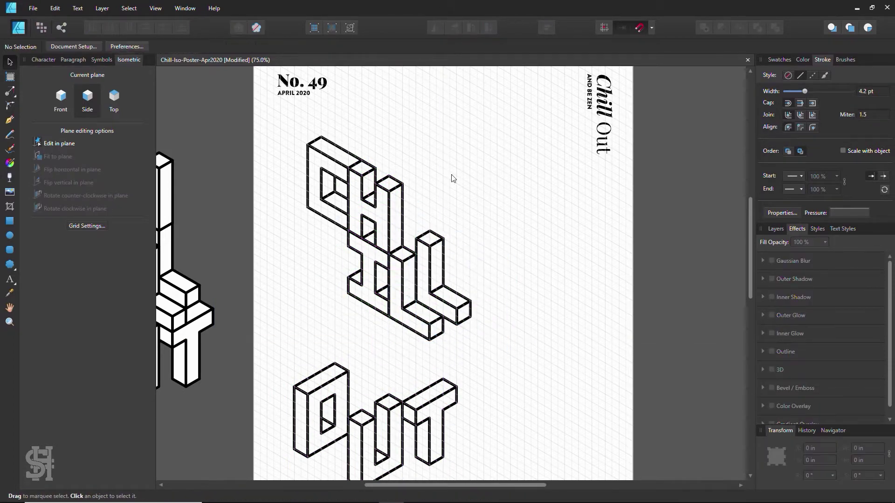
click(400, 123)
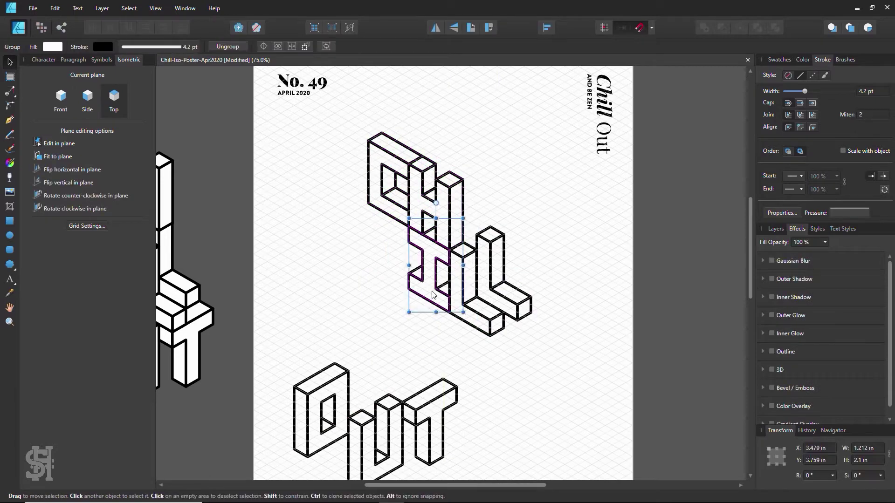
drag(417, 268, 431, 270)
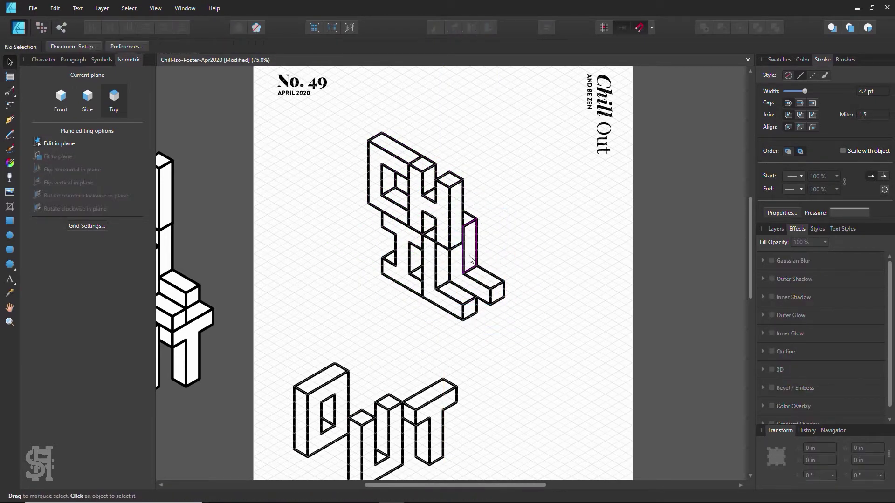
drag(483, 256, 485, 279)
right_click(492, 319)
key(Escape)
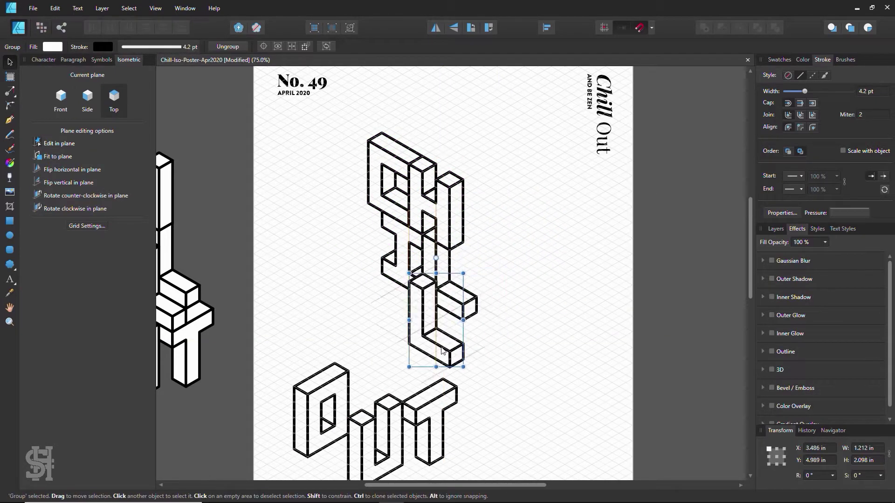
drag(492, 319, 479, 292)
Step: Arrange O, T and U into a row below, nudging the L down
scroll(442, 279, down, 1)
drag(343, 368, 392, 277)
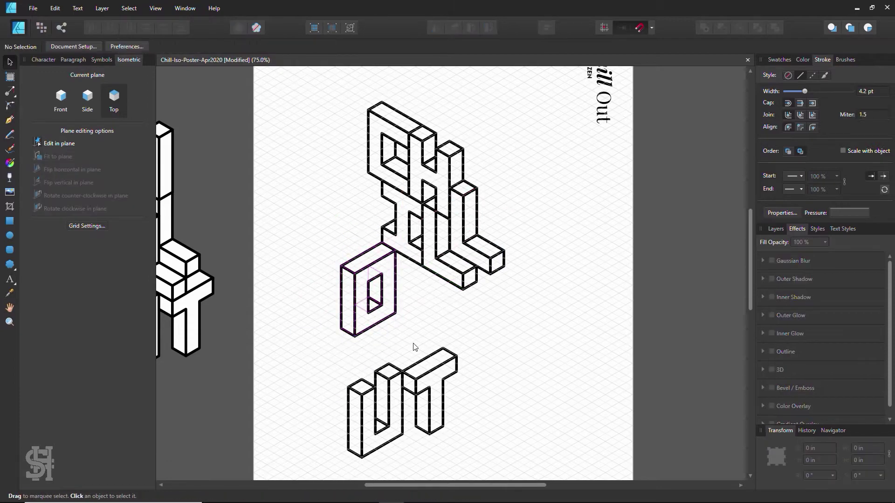
drag(439, 358, 485, 276)
drag(512, 410, 441, 327)
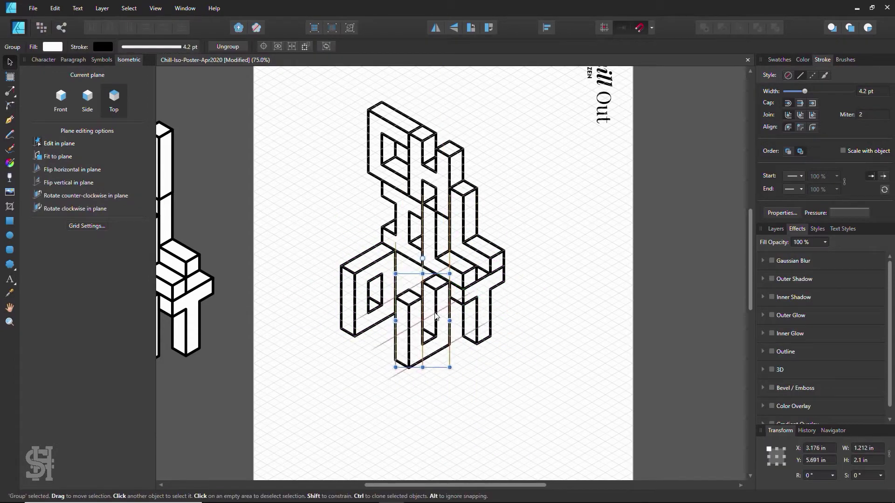
drag(380, 306, 387, 392)
drag(480, 303, 494, 336)
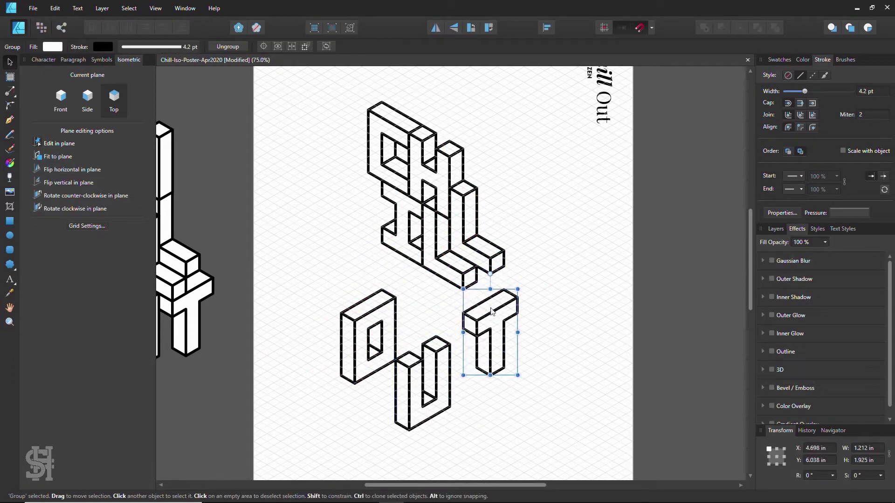
drag(484, 233, 494, 252)
drag(373, 317, 394, 264)
mouse_move(443, 355)
mouse_down()
mouse_move(442, 307)
mouse_move(465, 329)
mouse_up()
Step: Fine-tune the positions of O, U and T beneath CHILL
click(543, 346)
drag(372, 298, 326, 380)
drag(422, 326, 381, 391)
scroll(382, 345, down, 2)
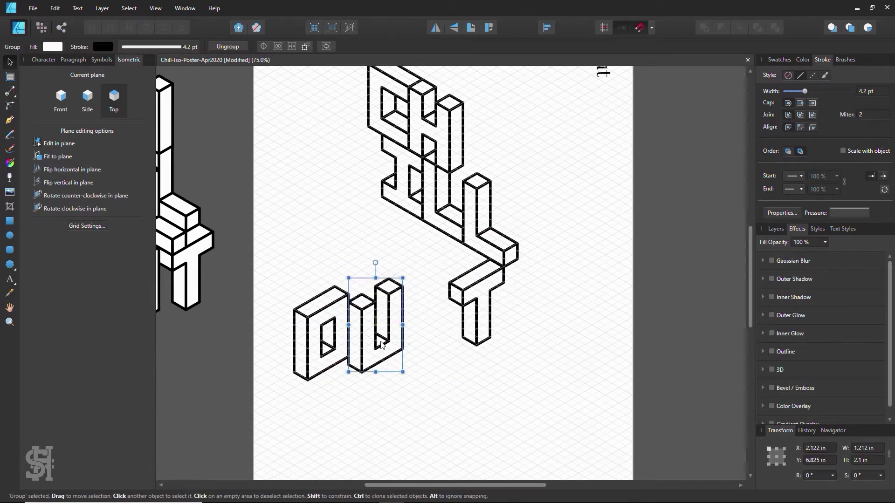
click(349, 273)
drag(326, 303, 326, 343)
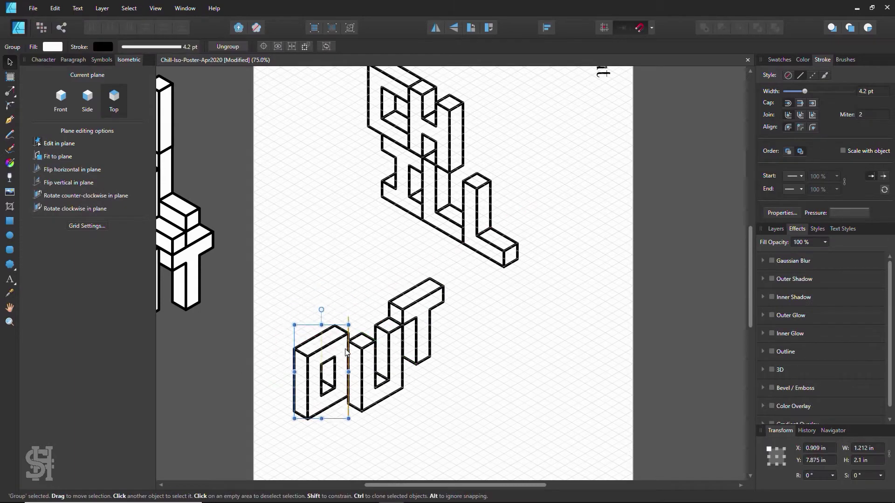
drag(375, 357, 363, 370)
drag(419, 368, 420, 368)
drag(423, 339, 421, 360)
drag(303, 383, 303, 359)
click(515, 360)
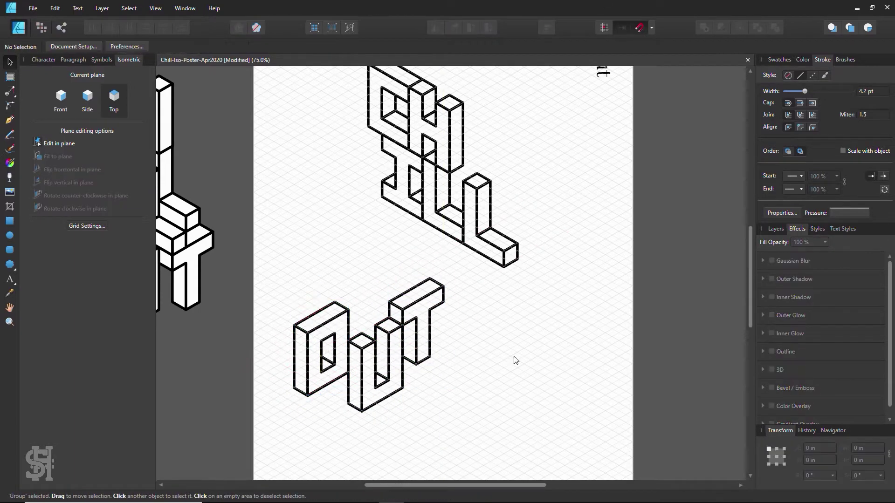
Step: Pack both L letters beside the H and into the interlocking stack
drag(287, 272, 427, 427)
scroll(427, 428, up, 3)
drag(410, 373, 447, 363)
mouse_move(434, 286)
mouse_down()
mouse_move(365, 274)
mouse_move(371, 278)
mouse_up()
drag(462, 372, 407, 417)
drag(483, 306, 383, 254)
scroll(445, 312, up, 1)
right_click(406, 243)
right_click(369, 249)
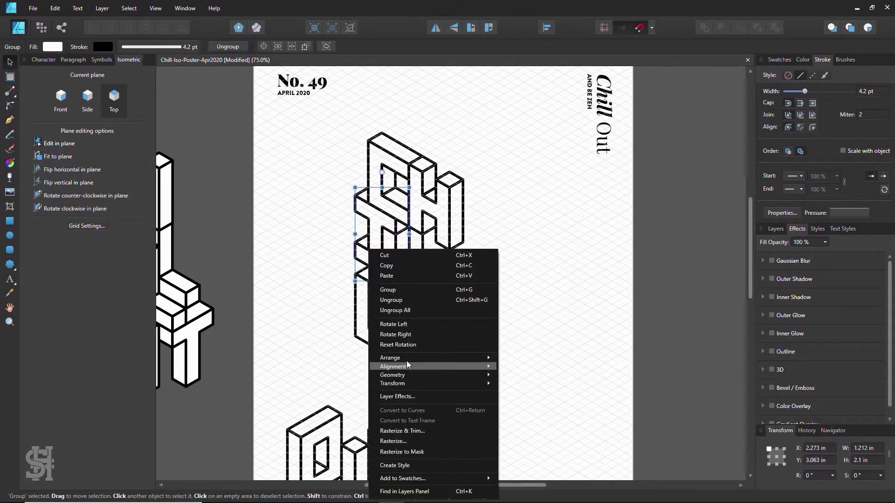
mouse_move(405, 286)
mouse_down()
mouse_move(469, 334)
mouse_move(399, 317)
mouse_up()
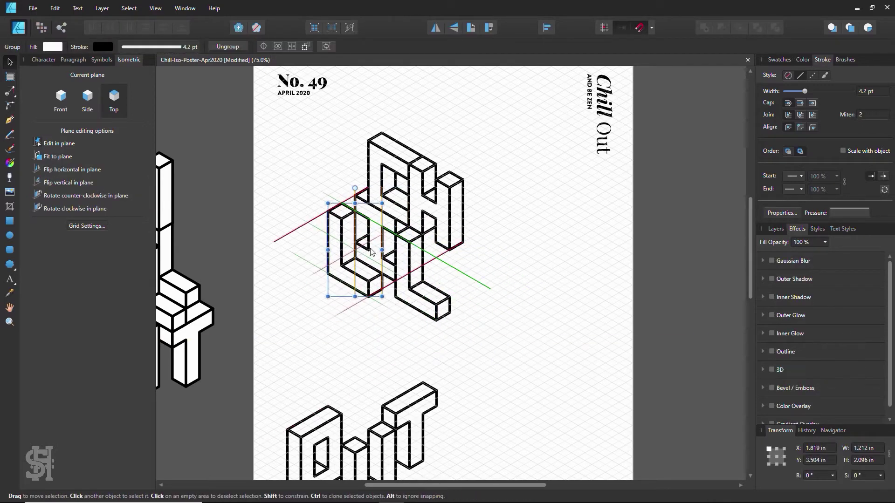
Step: Move the U up and right beside the O
scroll(545, 298, down, 1)
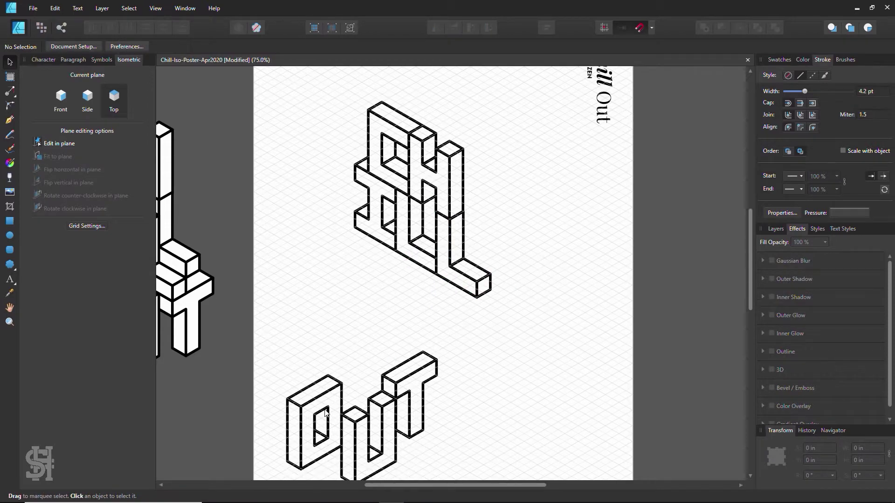
mouse_move(344, 408)
mouse_down()
mouse_move(399, 275)
mouse_move(453, 294)
mouse_up()
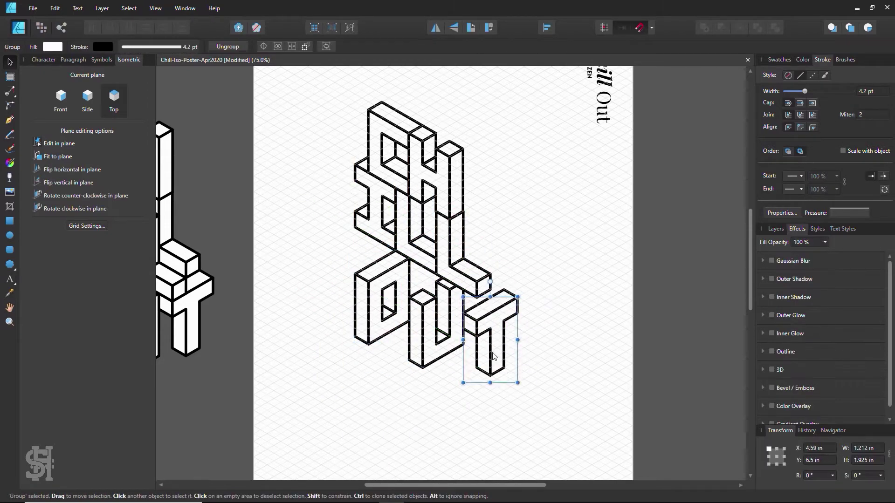
drag(372, 360, 416, 320)
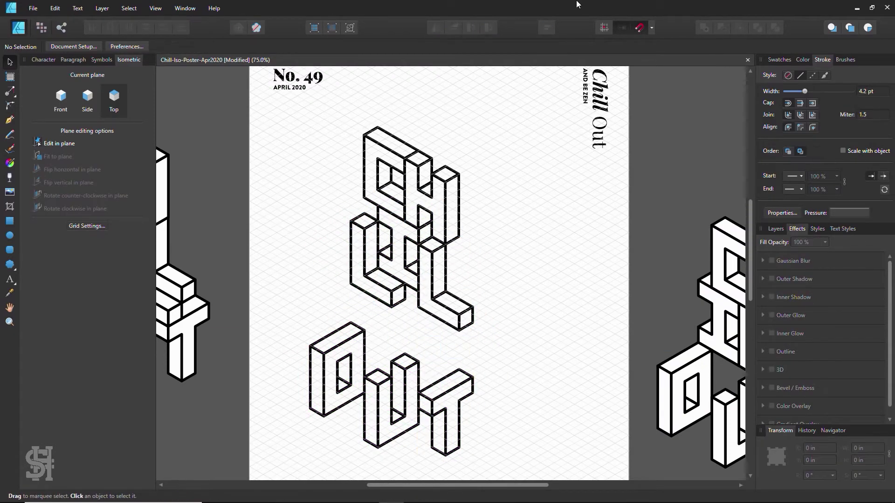
Step: Pack the letter blocks into a tight stack and move the U to the back
drag(459, 278, 381, 349)
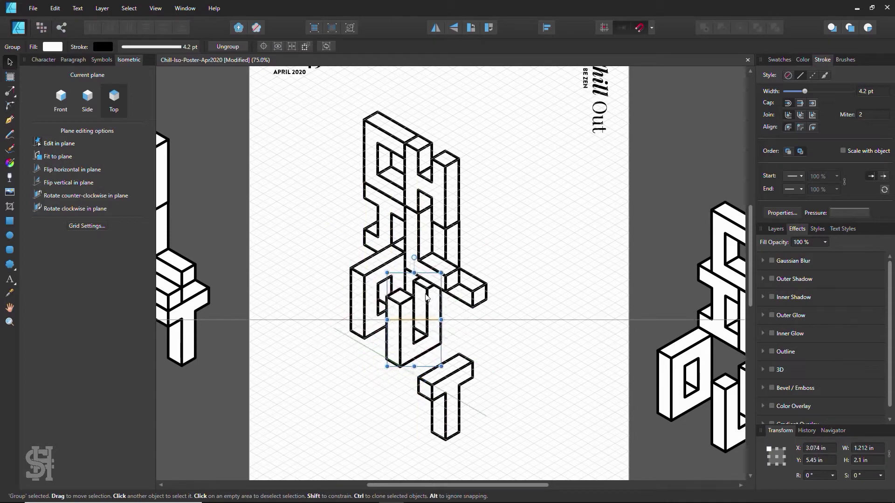
right_click(426, 298)
drag(426, 298, 438, 309)
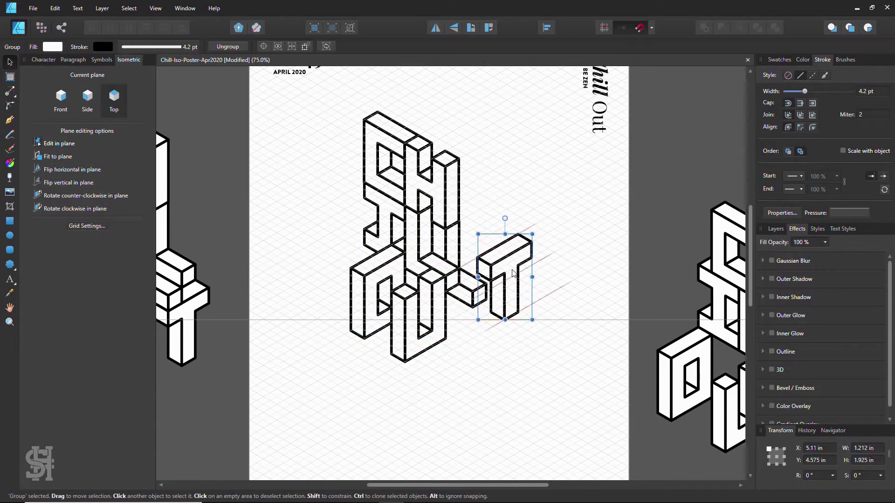
drag(512, 272, 486, 335)
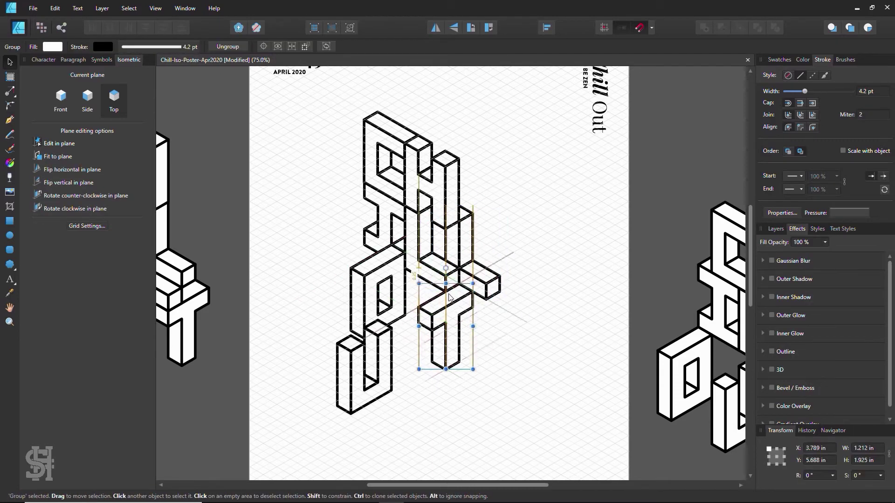
mouse_move(384, 350)
mouse_down()
mouse_move(425, 311)
mouse_move(365, 272)
mouse_move(349, 296)
mouse_up()
right_click(425, 311)
right_click(369, 298)
click(514, 194)
click(373, 367)
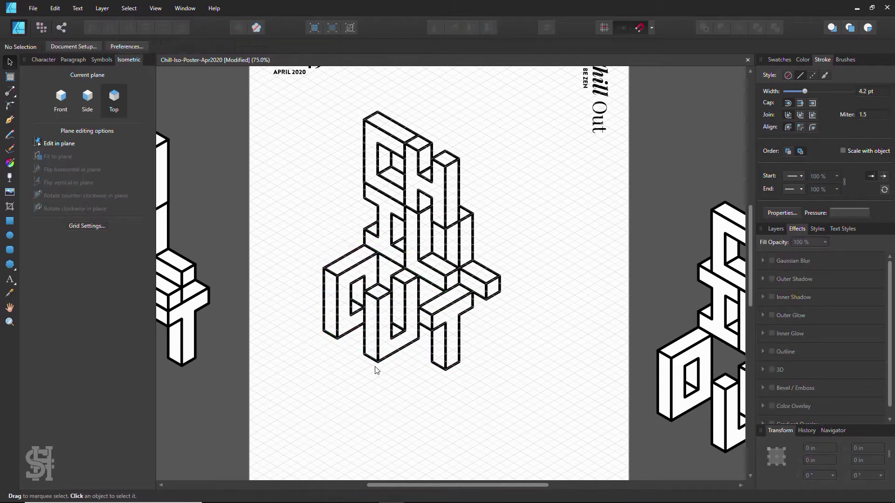
Step: Reposition the T block, then set the arrangement copy off to the top right
click(450, 347)
click(547, 372)
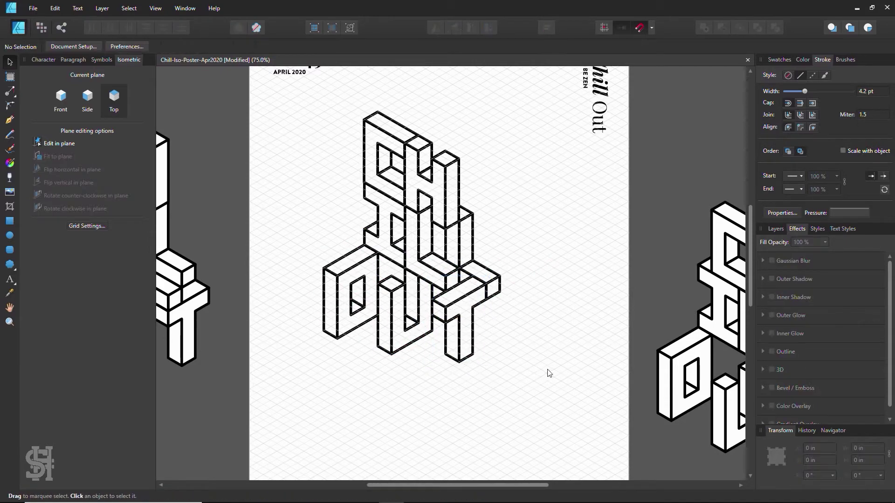
scroll(547, 371, up, 1)
click(452, 350)
mouse_move(451, 350)
mouse_down()
mouse_move(460, 345)
mouse_move(332, 139)
mouse_up()
scroll(422, 307, down, 2)
click(465, 325)
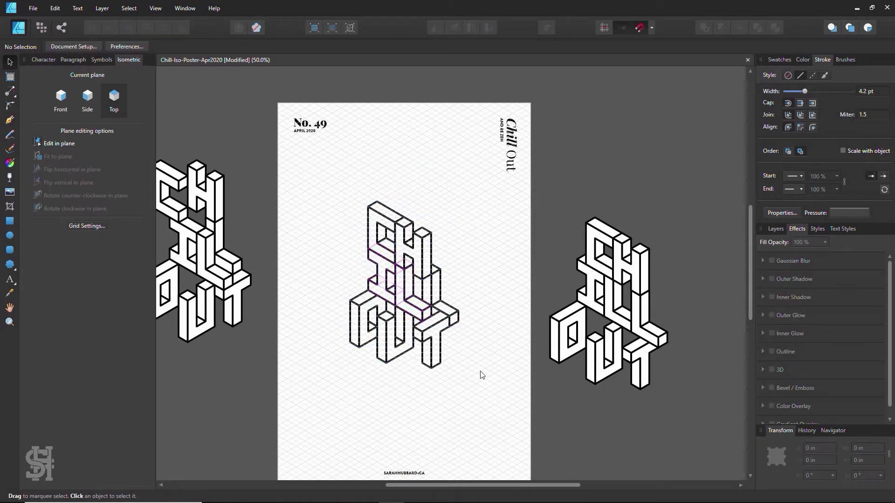
drag(382, 282, 625, 175)
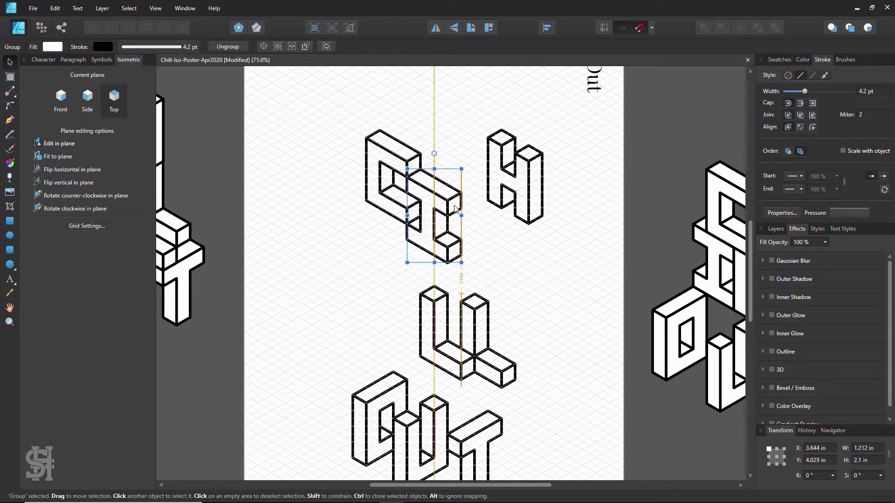
Step: Restack the H and L blocks, then move the whole CHILL lettering up
right_click(468, 208)
mouse_move(476, 210)
mouse_down()
mouse_move(467, 207)
mouse_move(497, 221)
mouse_move(428, 283)
mouse_up()
click(487, 222)
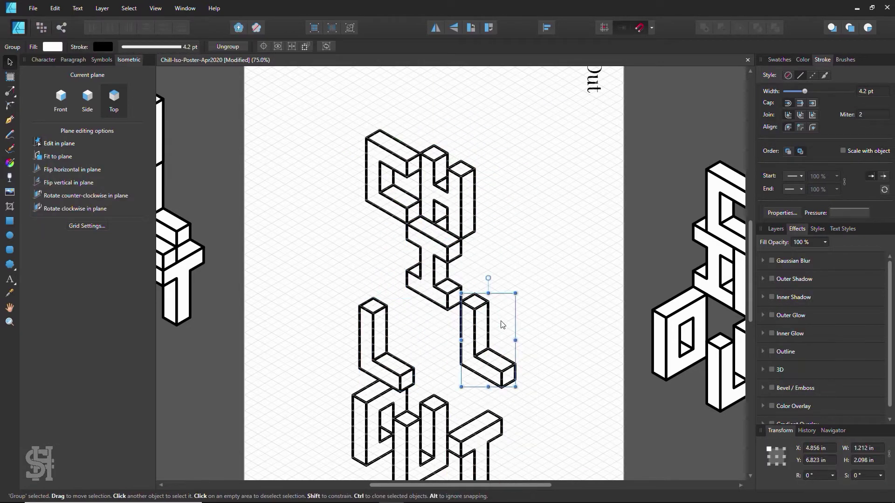
mouse_move(445, 211)
mouse_down()
mouse_move(512, 247)
mouse_move(466, 309)
mouse_up()
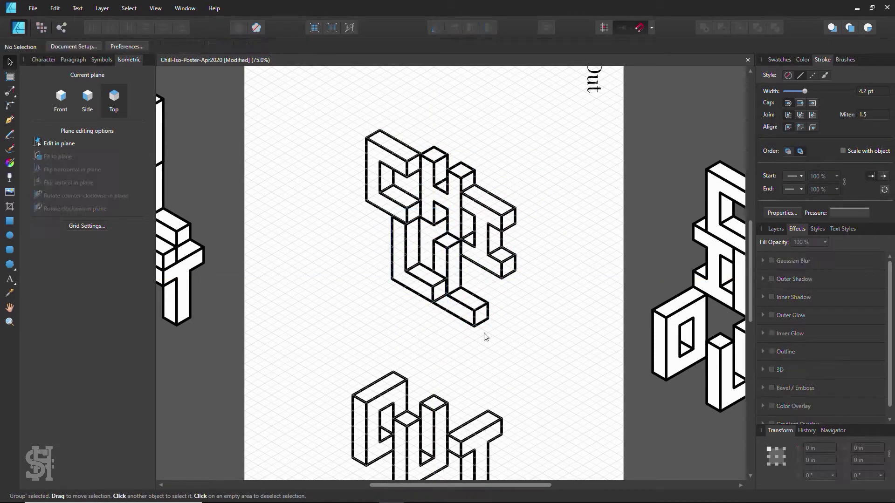
drag(451, 297, 437, 290)
click(443, 326)
drag(525, 123, 344, 318)
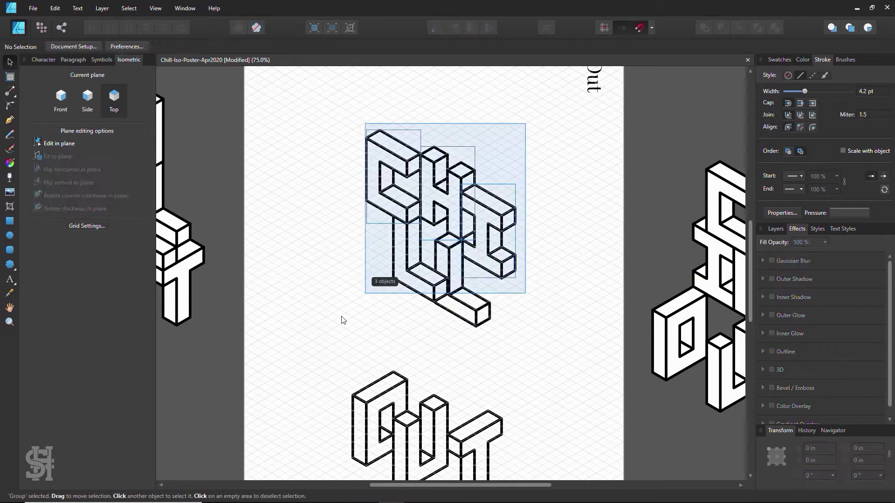
mouse_move(472, 311)
mouse_down()
mouse_move(466, 292)
mouse_move(488, 241)
mouse_up()
Step: Raise the I block and bring the O and U up beside the stack
click(539, 284)
scroll(488, 240, down, 4)
drag(404, 364, 401, 252)
scroll(400, 252, up, 3)
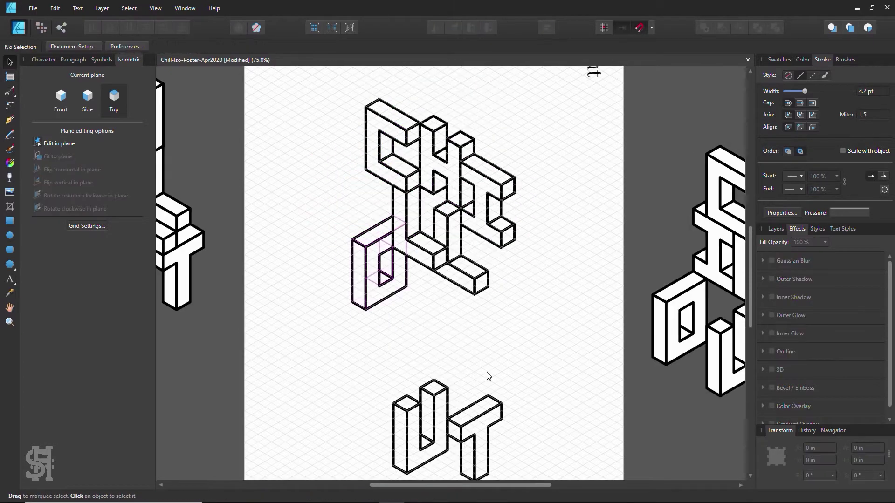
drag(402, 317, 408, 322)
drag(422, 410, 437, 308)
Step: Change the U's stacking order and settle the O, U and T below CHILL
right_click(445, 328)
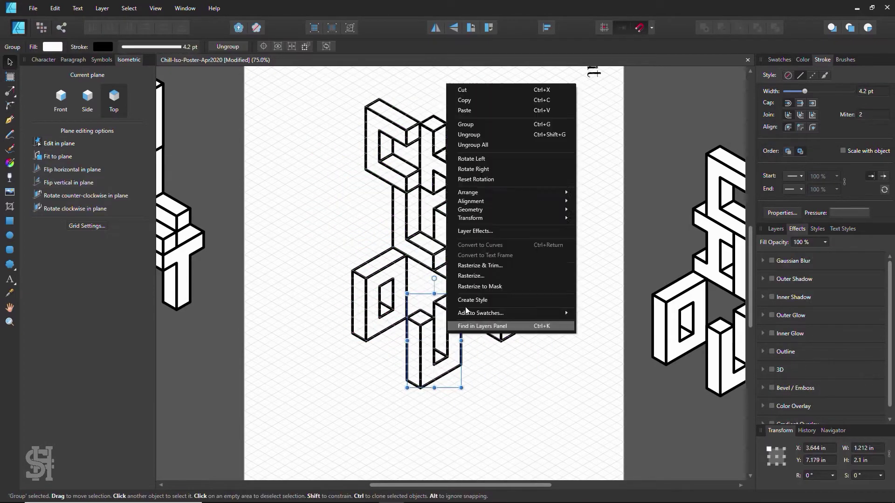
click(463, 326)
scroll(462, 326, up, 1)
click(456, 322)
drag(494, 326, 481, 334)
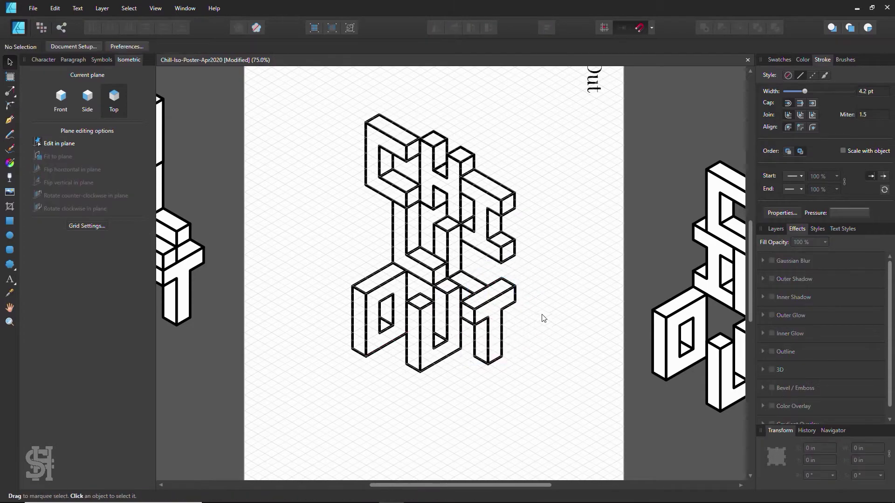
drag(373, 280, 358, 208)
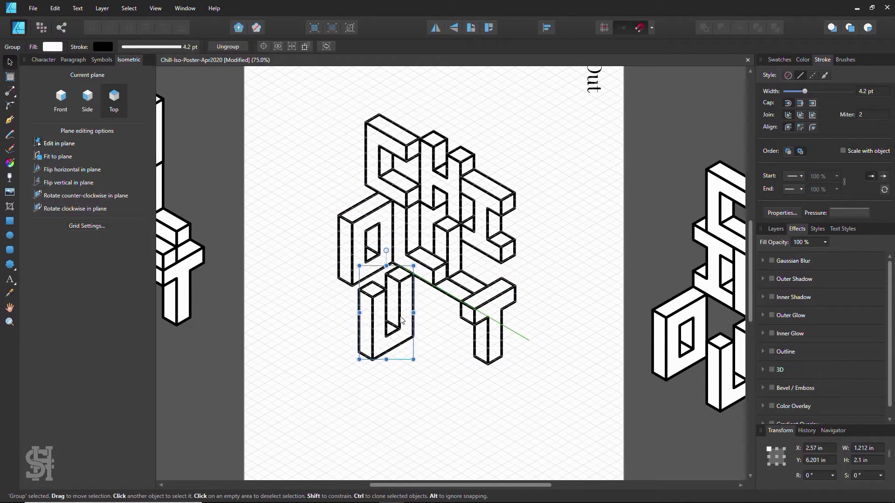
drag(401, 320, 396, 320)
drag(479, 315, 425, 331)
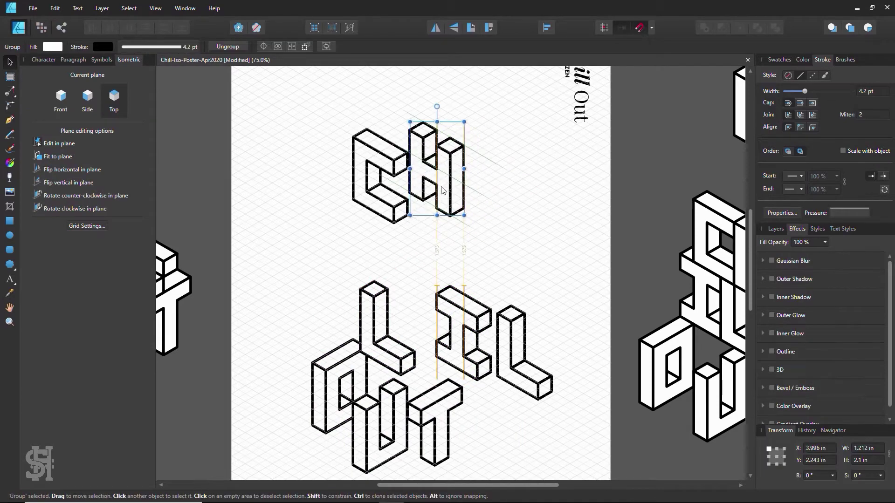
Step: Stack the H, I and both L blocks into a tall column with the O beside it
drag(442, 190, 446, 188)
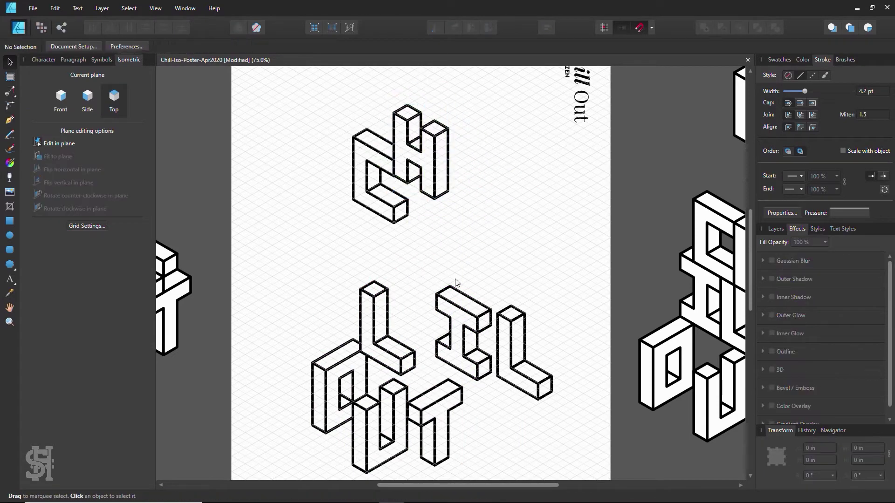
drag(456, 298, 414, 179)
click(521, 205)
drag(373, 326, 378, 261)
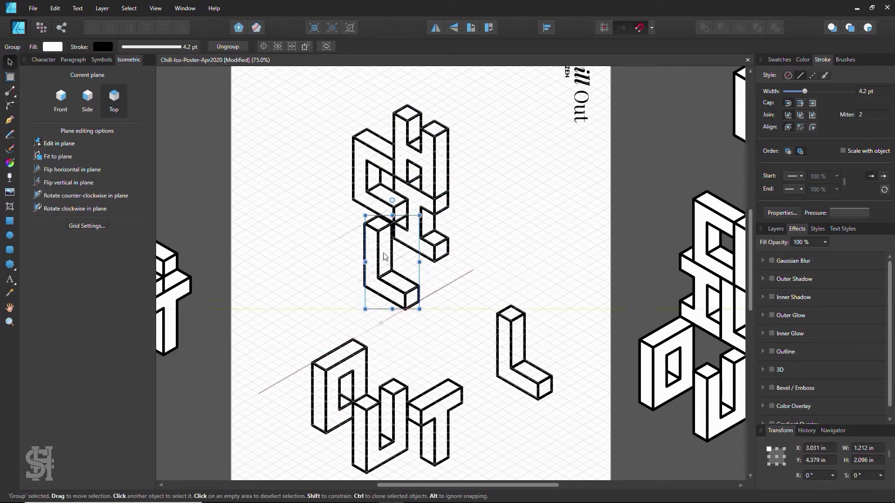
drag(545, 364, 456, 288)
click(456, 288)
drag(356, 354, 353, 264)
scroll(353, 264, down, 1)
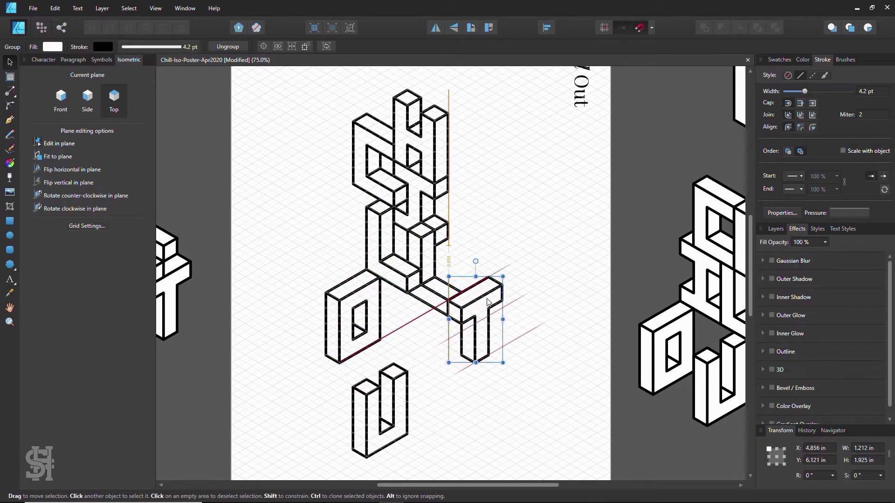
Step: Bring the U and T up beside the O beneath the CHILL column
drag(466, 312, 459, 301)
scroll(459, 301, down, 1)
mouse_move(364, 380)
mouse_down()
mouse_move(351, 324)
mouse_move(365, 317)
mouse_up()
drag(328, 294, 324, 295)
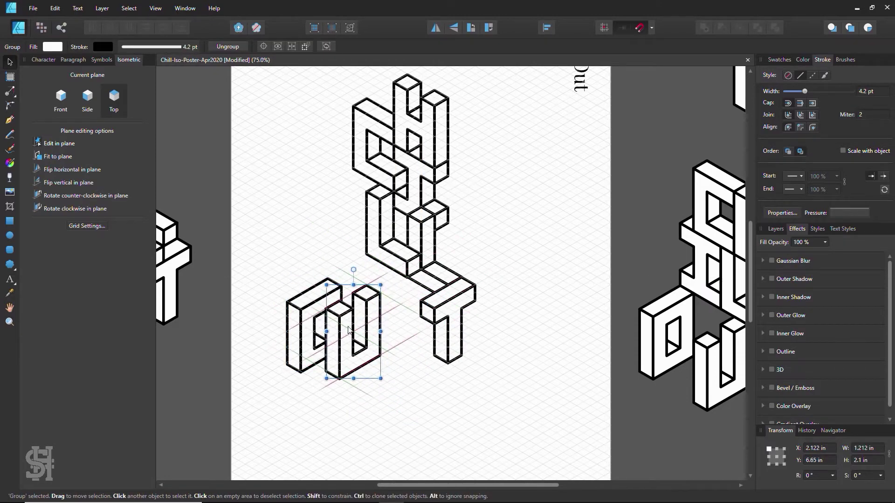
drag(362, 309, 384, 319)
scroll(371, 316, up, 1)
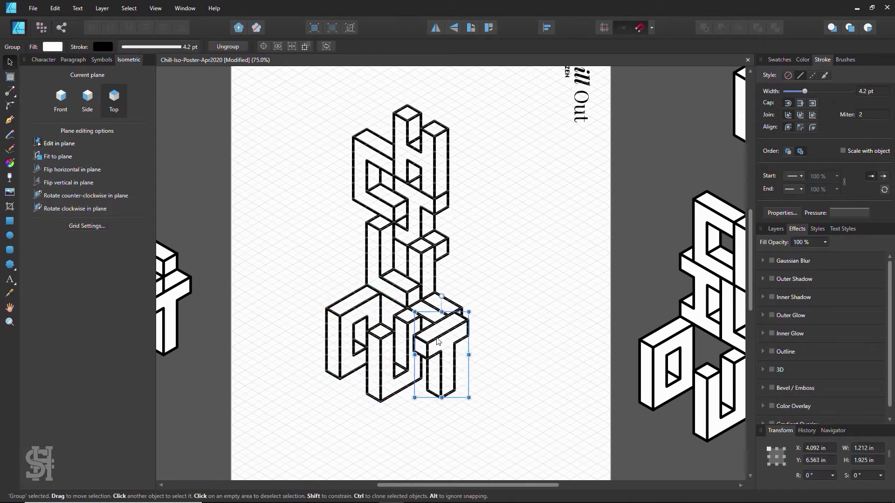
click(527, 344)
scroll(527, 344, up, 1)
click(461, 363)
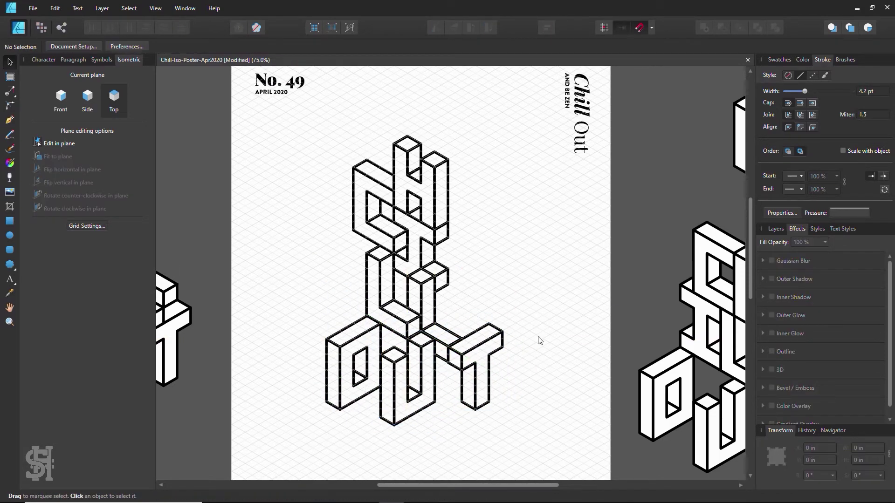
mouse_move(436, 370)
mouse_down()
mouse_move(386, 382)
mouse_move(352, 350)
mouse_up()
Step: Move the T behind the U with Arrange > Move to Back, then zoom out
mouse_move(485, 363)
mouse_down()
mouse_move(458, 395)
mouse_move(481, 335)
mouse_up()
right_click(463, 380)
click(615, 272)
click(535, 379)
click(533, 336)
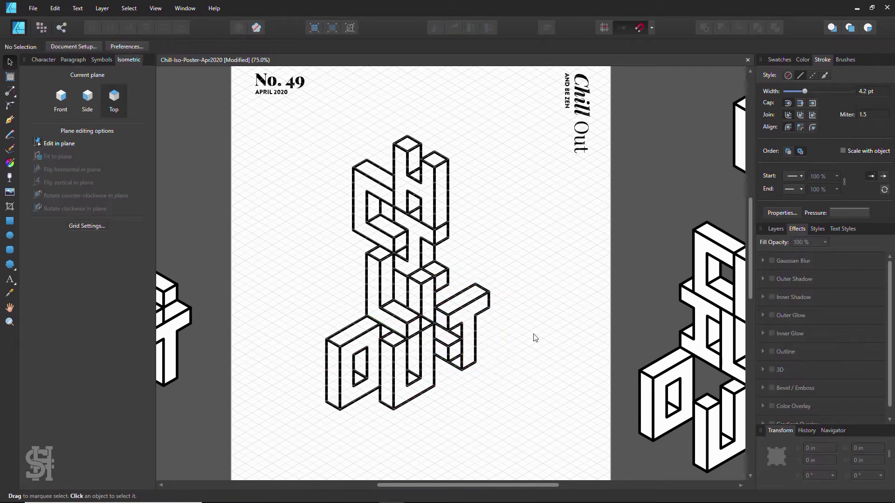
scroll(559, 354, down, 2)
scroll(583, 368, down, 2)
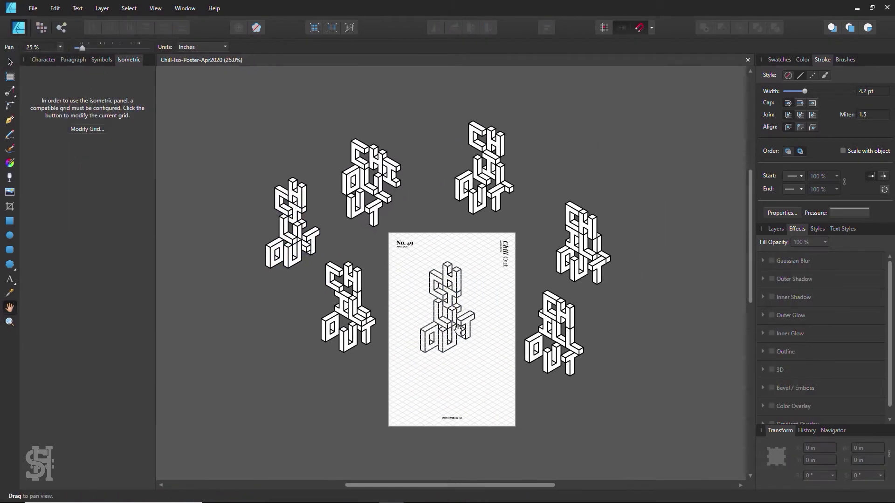
Step: Select the O, U and T blocks, then the U alone, and adjust the zoom
scroll(604, 324, up, 4)
click(490, 363)
shift+click(434, 373)
shift+click(399, 367)
click(540, 271)
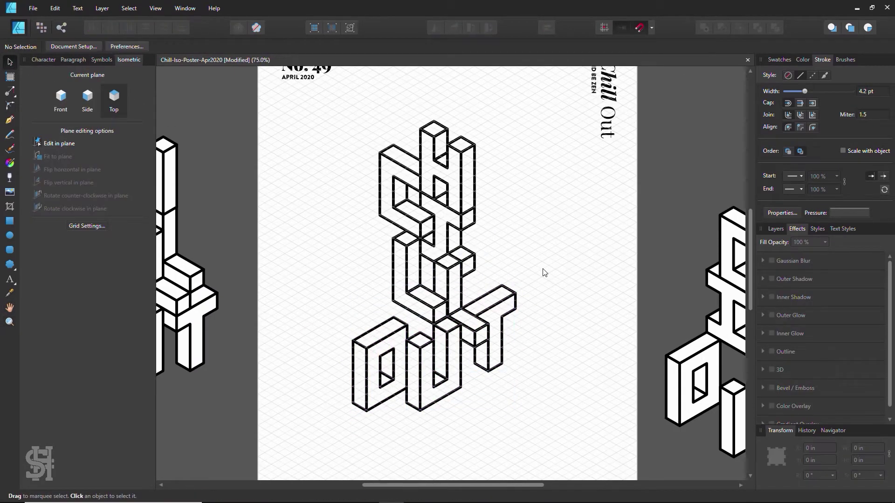
scroll(541, 270, down, 1)
click(470, 300)
click(470, 335)
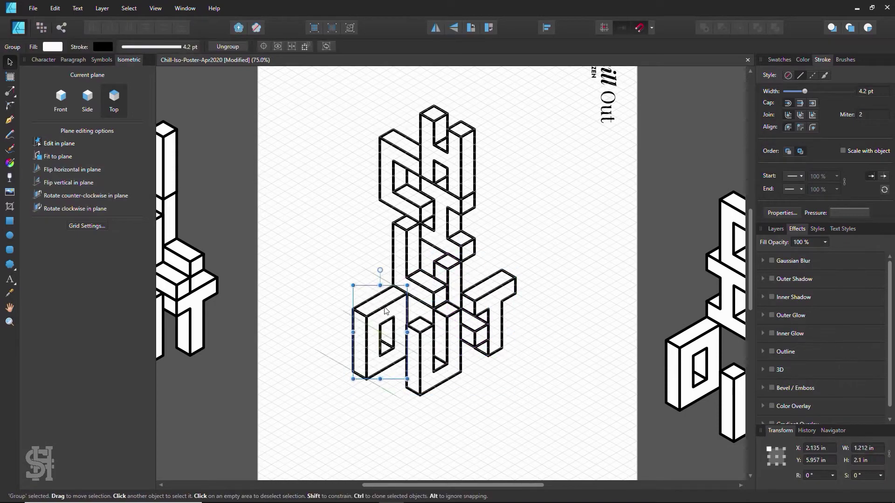
key(z)
scroll(556, 288, down, 1)
scroll(556, 289, up, 1)
key(v)
Step: Select all the central artwork, enlarge it, and set its outlines to 4.5 pt
key(ctrl+a)
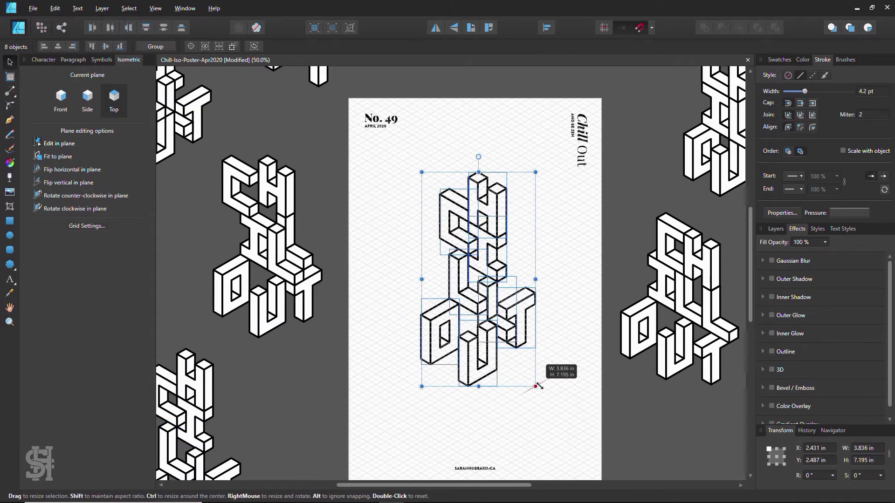
drag(494, 280, 485, 273)
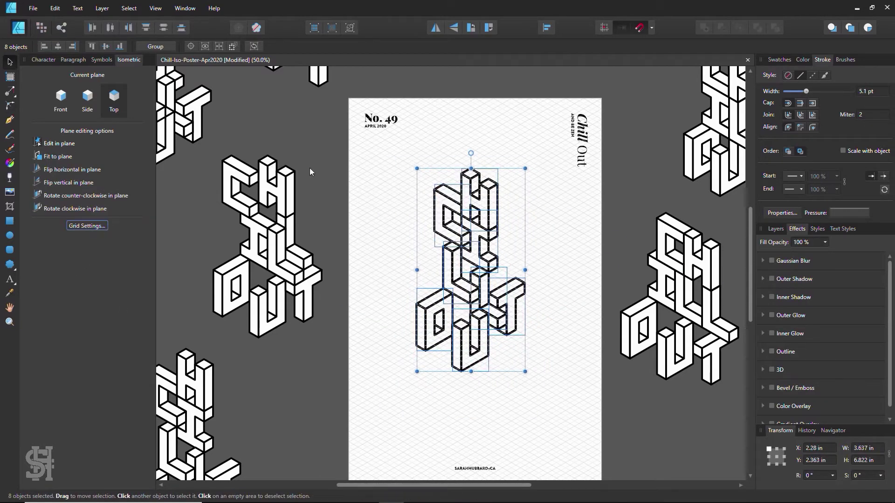
drag(525, 372, 535, 409)
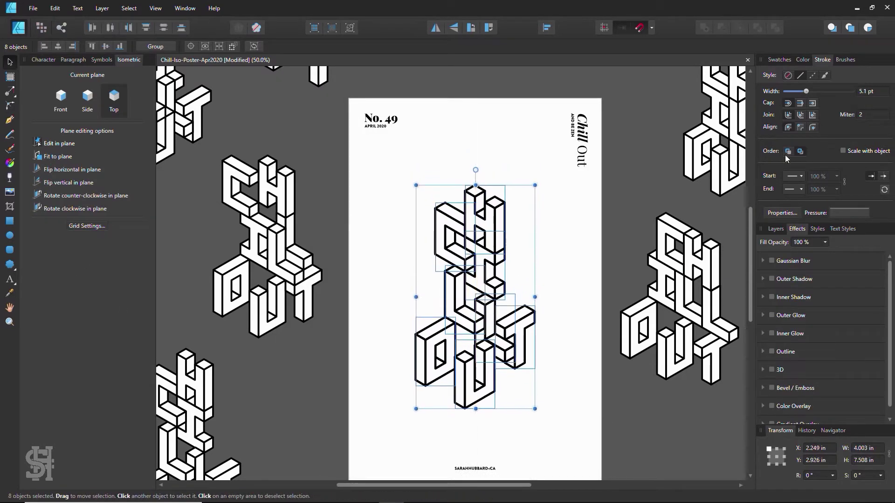
drag(808, 92, 804, 92)
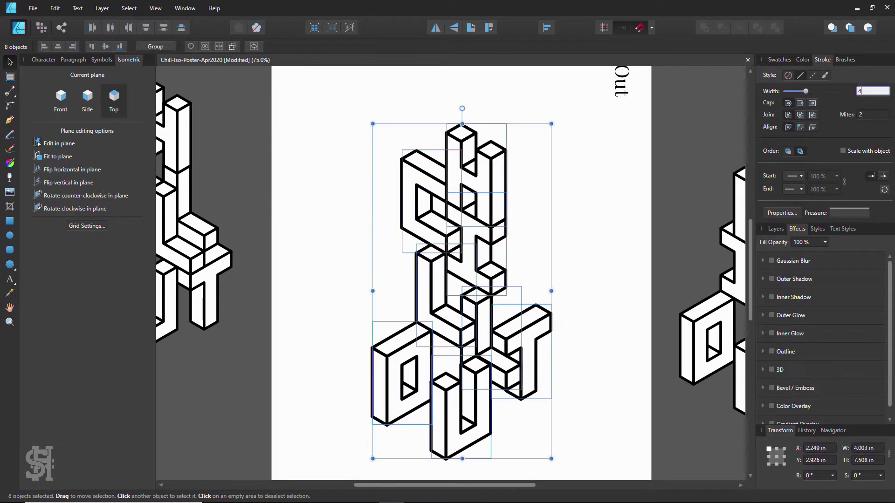
click(543, 308)
Step: Select the L column and its neighbouring block, then zoom out
scroll(486, 242, up, 2)
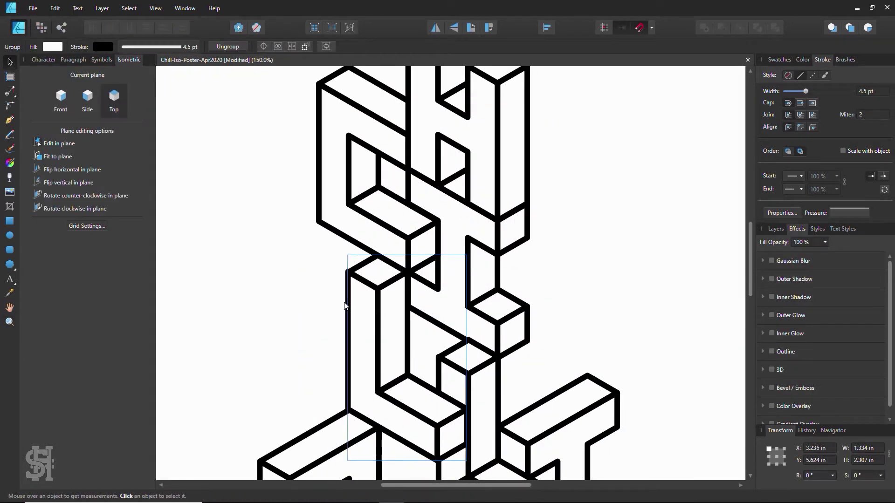
drag(345, 250, 467, 475)
click(475, 339)
scroll(475, 339, down, 2)
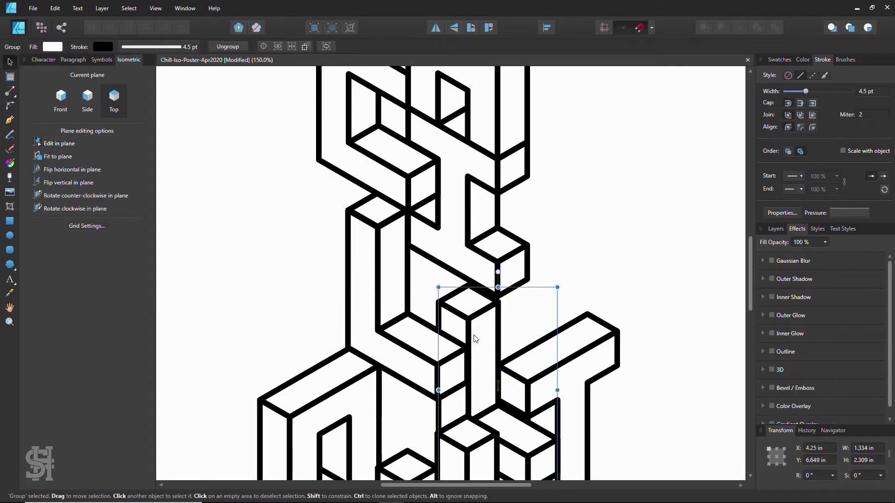
scroll(477, 332, down, 2)
scroll(477, 331, down, 1)
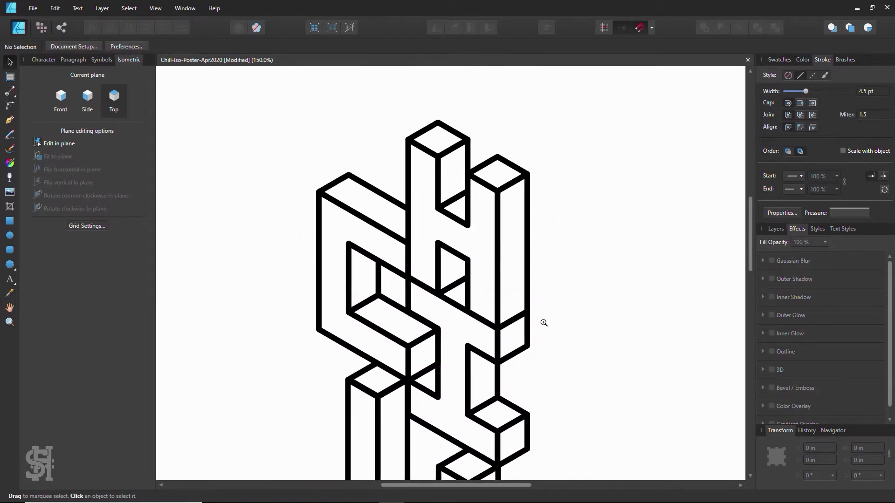
scroll(476, 333, down, 3)
Step: Rearrange the CHILL OUT lettering copies around the poster and pick yellow from the swatches
key(v)
click(317, 386)
drag(317, 386, 211, 166)
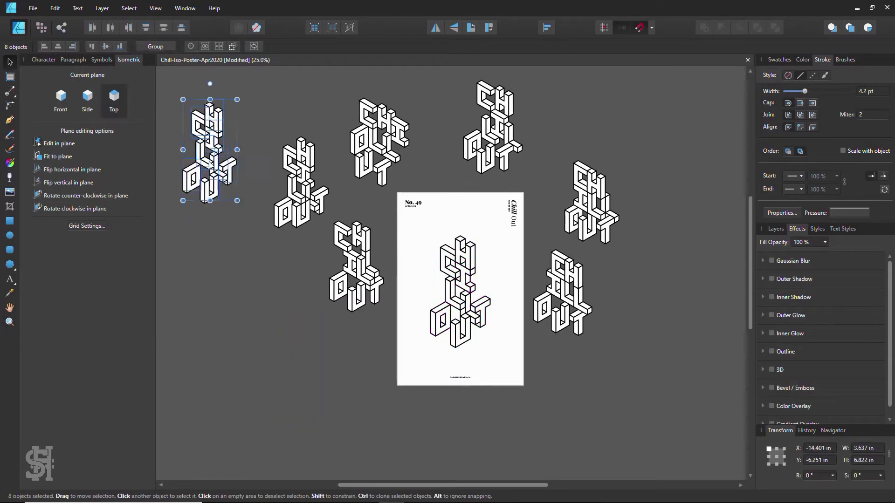
drag(294, 210, 205, 291)
drag(356, 280, 218, 384)
drag(641, 129, 527, 355)
drag(592, 210, 312, 131)
drag(459, 298, 337, 343)
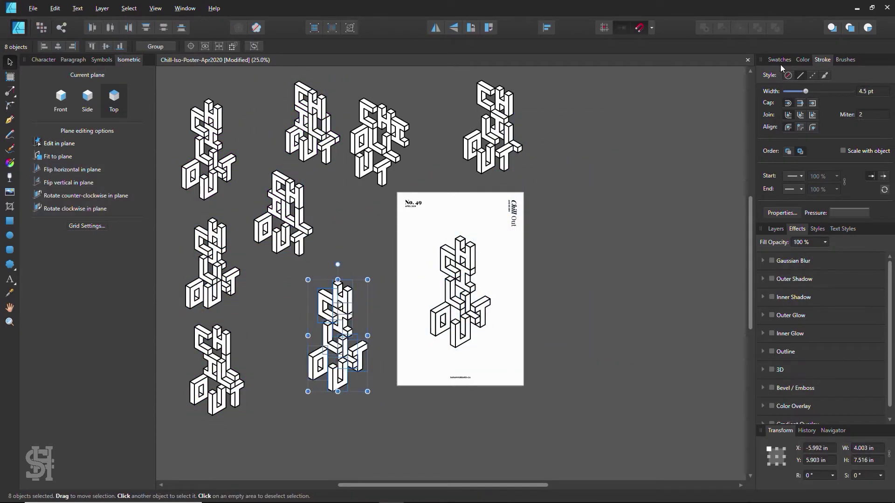
click(779, 59)
click(780, 132)
scroll(474, 256, up, 3)
Step: Draw three overlapping rectangles near the poster's top-left corner
key(m)
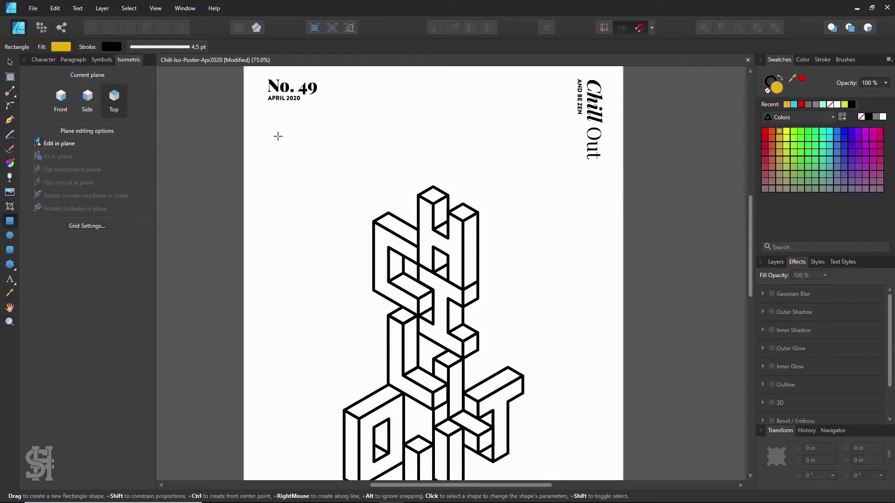
drag(276, 129, 333, 174)
drag(298, 145, 360, 208)
drag(274, 184, 321, 246)
key(v)
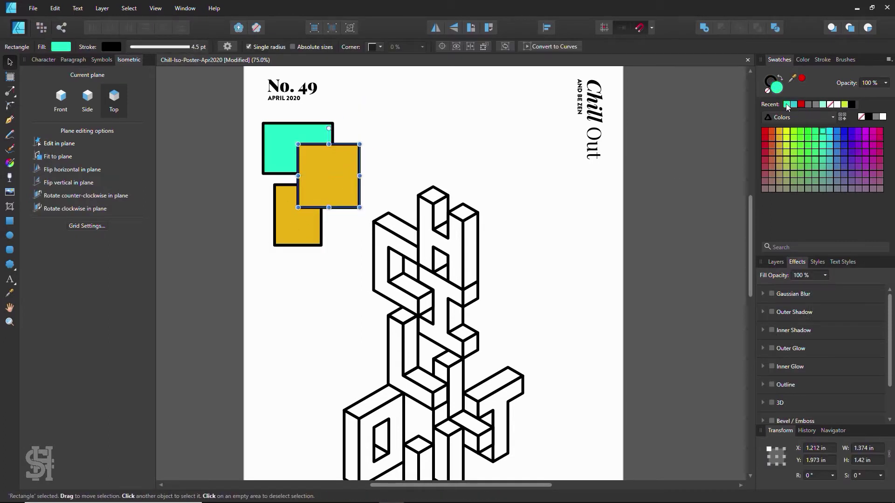
Step: Fill the middle rectangle navy and the bottom rectangle red
double_click(774, 86)
drag(516, 272, 482, 262)
drag(471, 127, 495, 134)
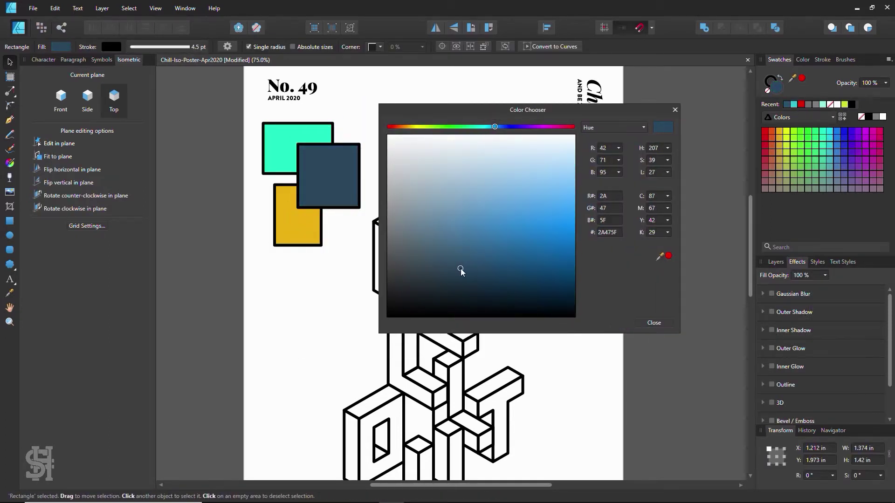
click(279, 149)
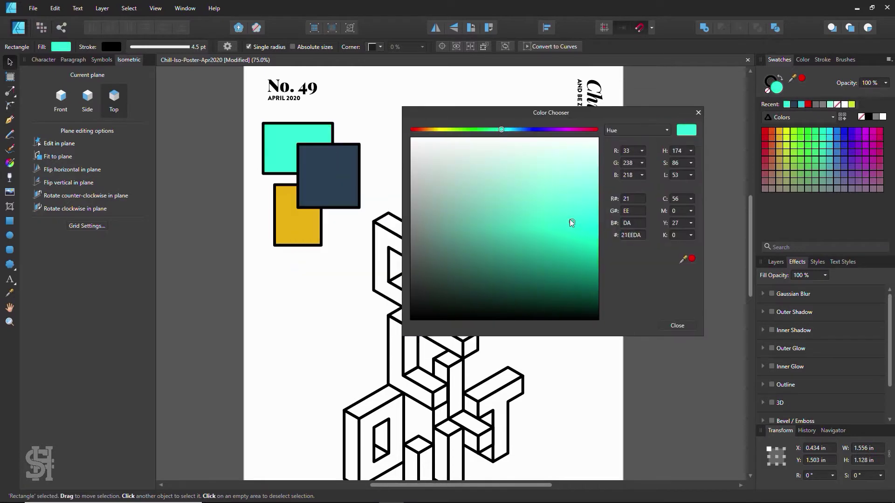
click(298, 219)
double_click(773, 85)
drag(466, 157, 452, 157)
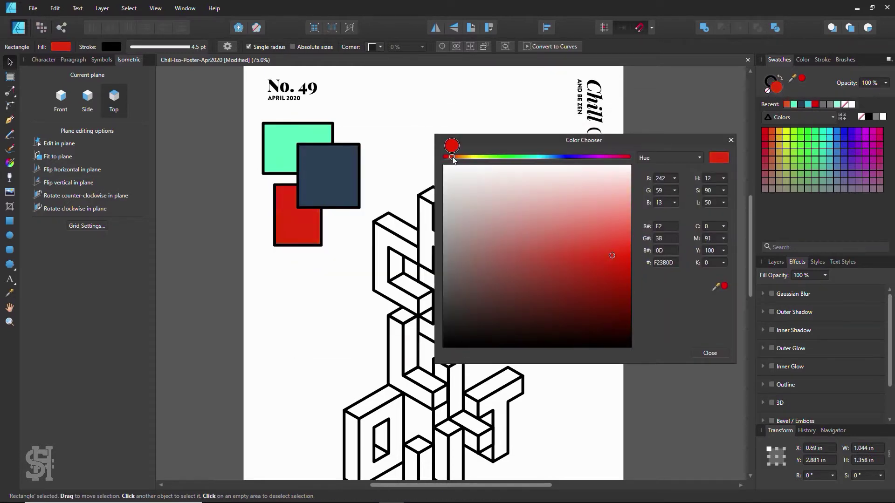
click(513, 224)
Step: Shift the red and top rectangles so they overlap the navy one
click(331, 184)
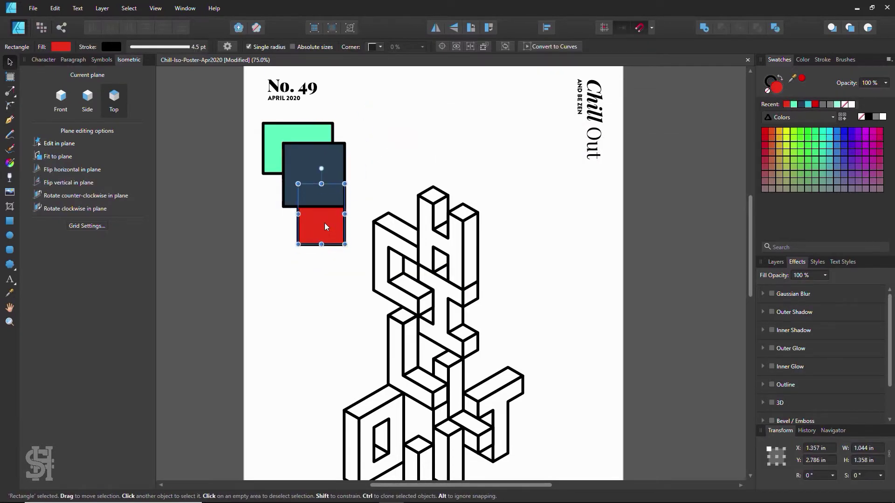
mouse_move(298, 224)
mouse_down()
mouse_move(351, 176)
mouse_move(313, 208)
mouse_up()
click(433, 134)
drag(327, 133, 339, 168)
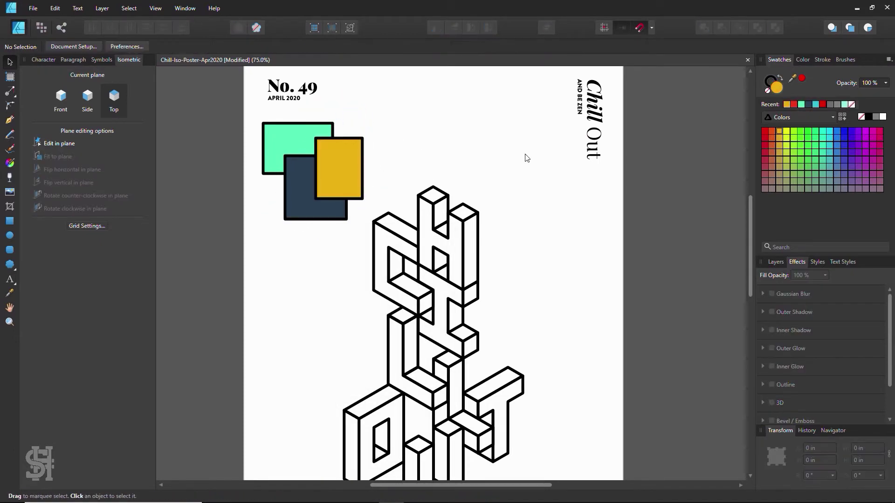
double_click(777, 87)
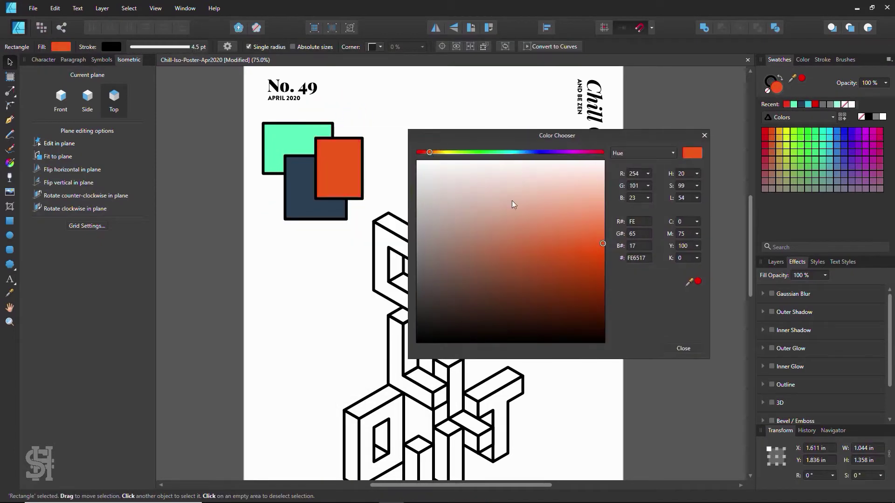
click(210, 279)
Step: Check the mint and orange-red rectangles' fill colours in the Color Chooser
click(279, 135)
double_click(776, 88)
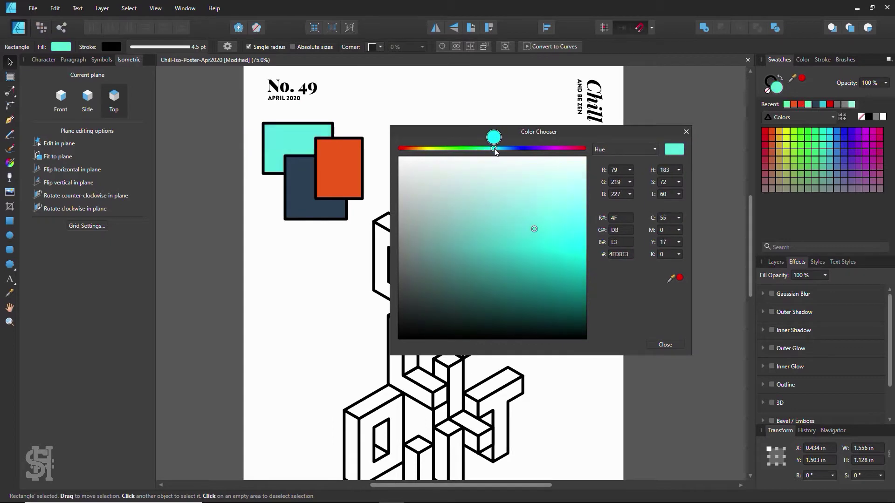
click(665, 344)
click(339, 168)
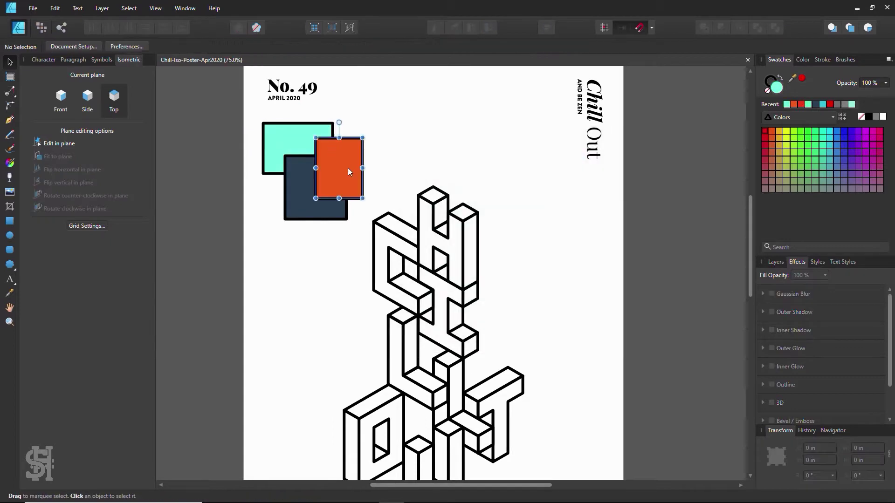
double_click(776, 88)
drag(444, 132, 582, 123)
click(707, 335)
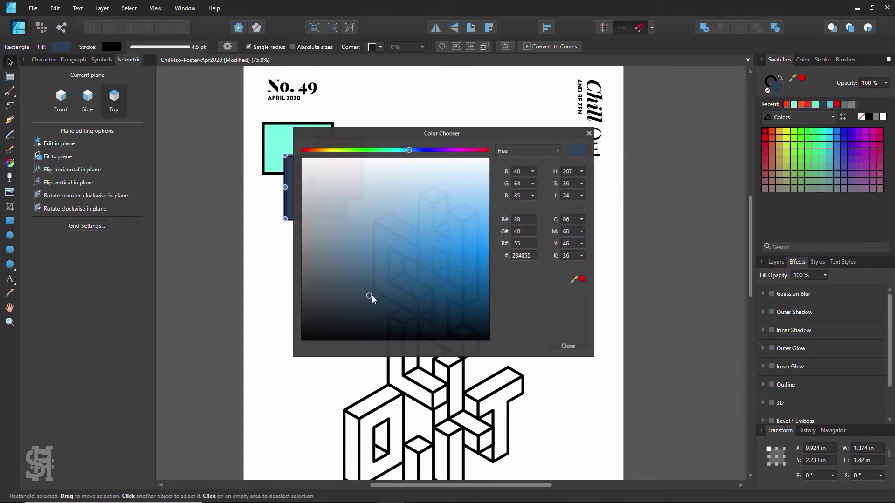
Step: Adjust the mint rectangle's fill colour and clear the selection
click(279, 140)
double_click(777, 88)
drag(443, 134, 566, 138)
click(690, 349)
click(596, 302)
scroll(399, 182, down, 3)
Step: Select pieces of the letter stack and the orange-red swatch rectangle
drag(420, 79, 519, 239)
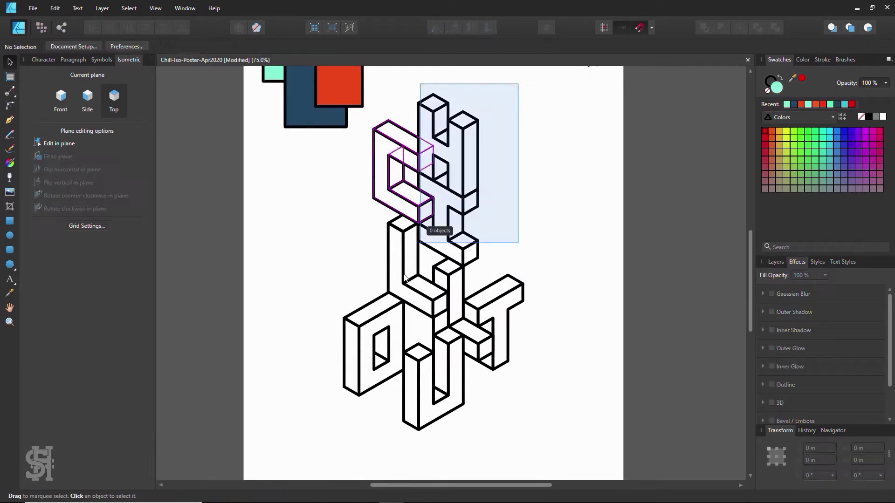
scroll(459, 235, up, 1)
mouse_move(368, 173)
mouse_down()
mouse_move(459, 234)
mouse_move(440, 319)
mouse_up()
scroll(459, 234, down, 1)
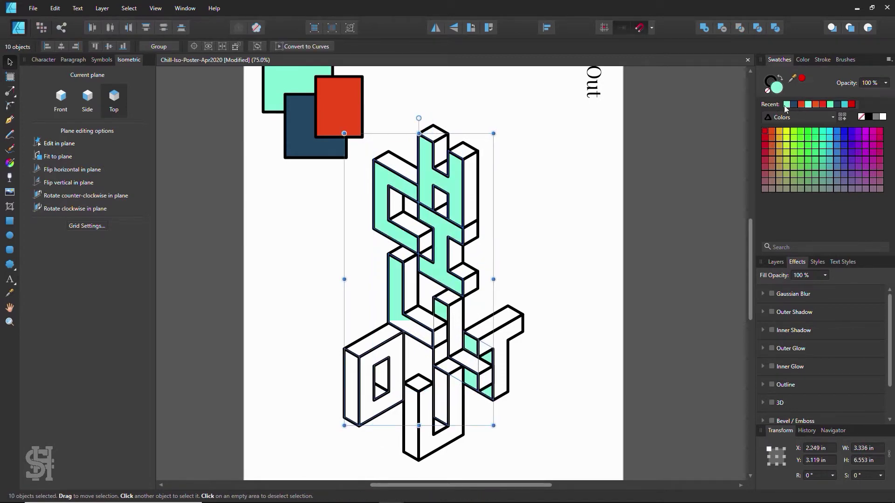
scroll(438, 415, up, 1)
click(360, 149)
click(486, 293)
scroll(486, 293, down, 1)
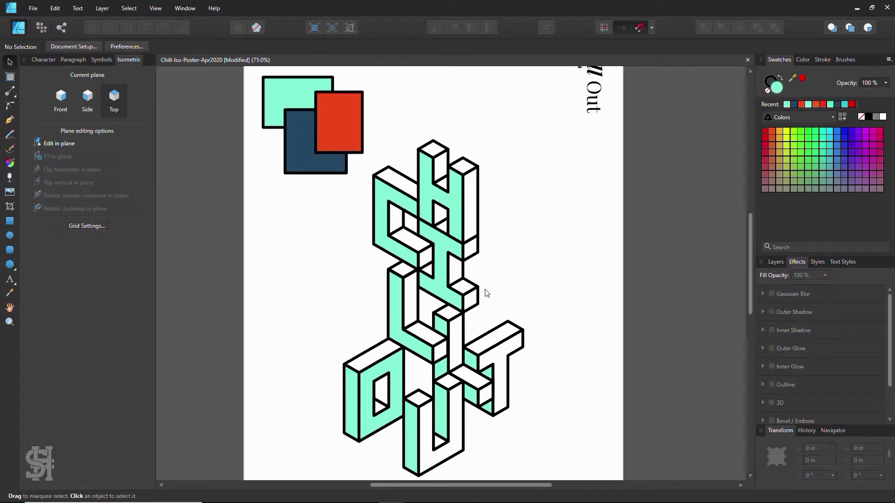
Step: Try moving the O letter's front face aside, then undo the move
click(400, 401)
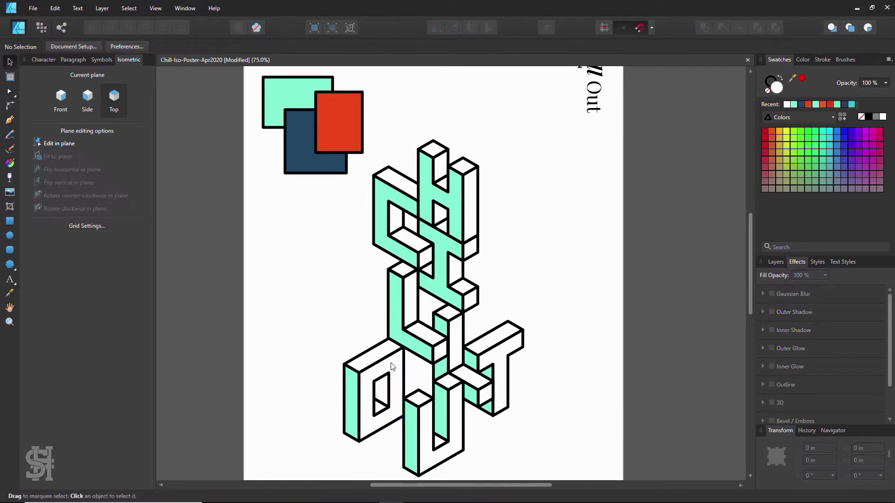
drag(373, 396, 303, 410)
click(381, 387)
key(ctrl+z)
click(490, 286)
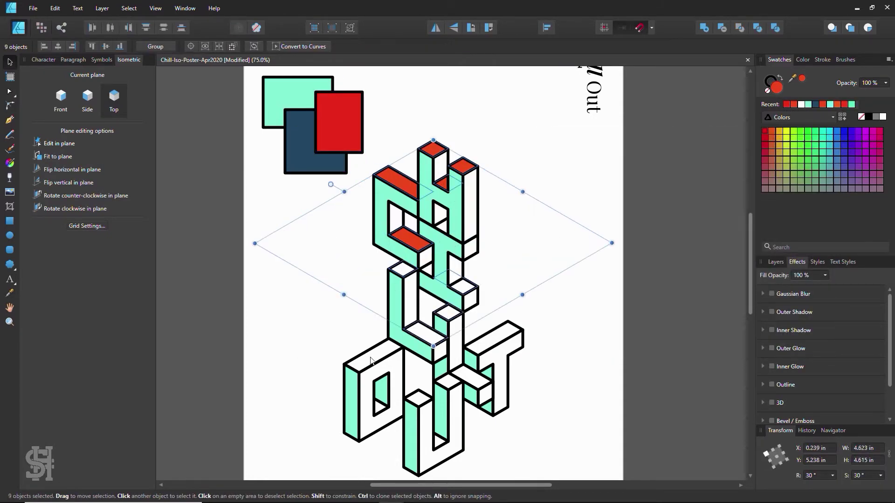
Step: Select the red top faces of the letters, including the C
scroll(432, 197, up, 3)
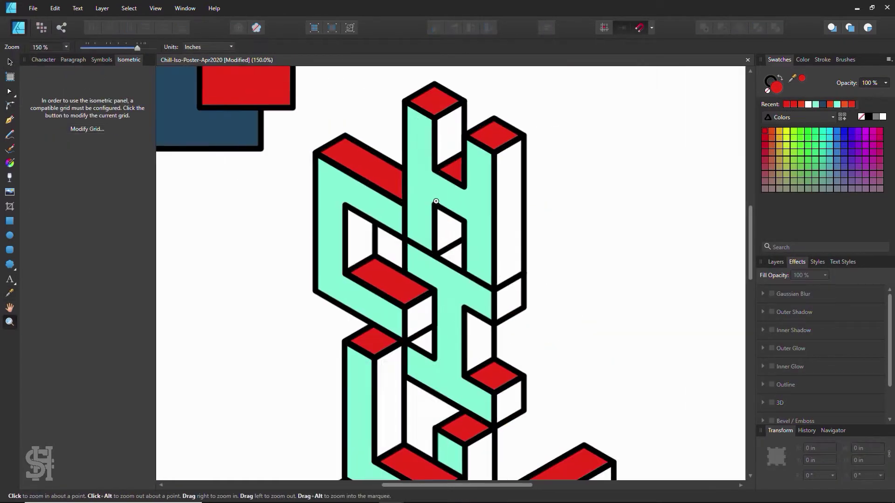
click(373, 156)
click(514, 326)
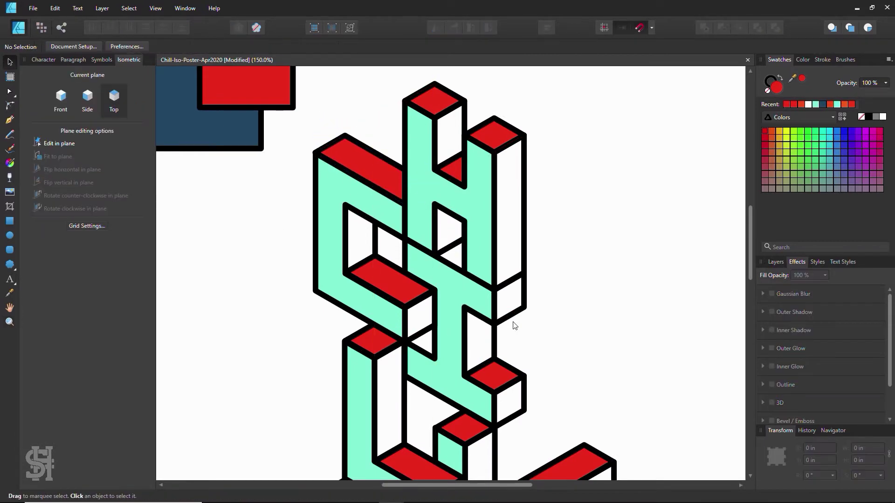
scroll(246, 216, down, 2)
click(354, 121)
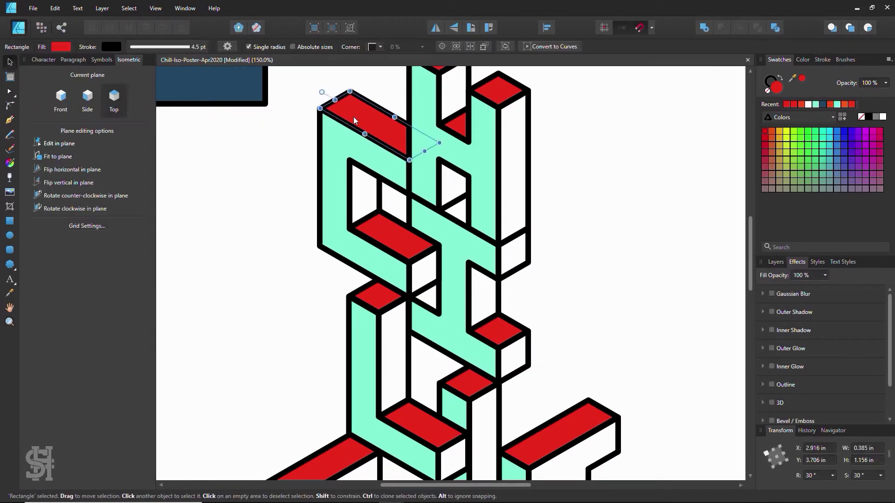
key(z)
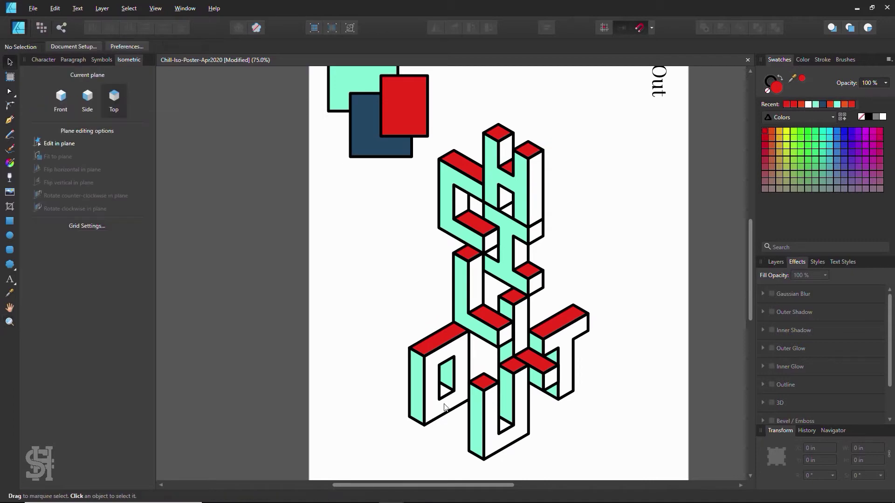
Step: Select faces on the O and H letters and colour the H's side faces dark navy
click(445, 408)
click(380, 339)
scroll(379, 339, right, 3)
click(329, 440)
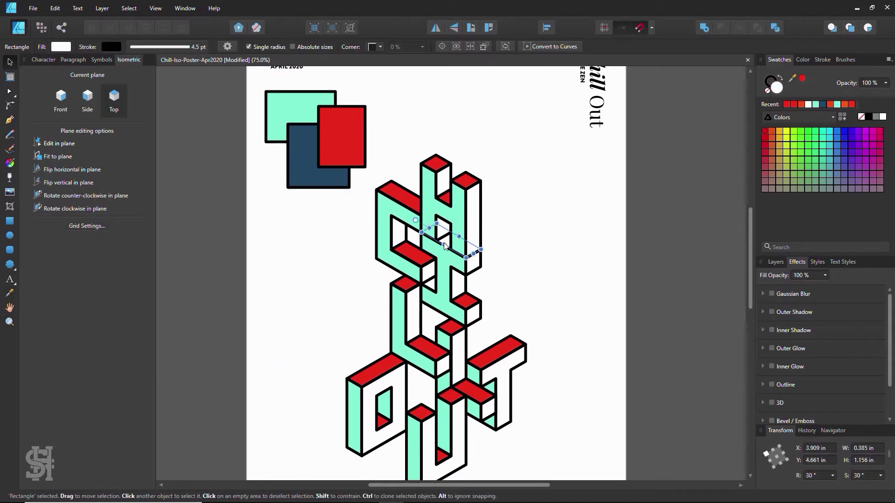
click(443, 204)
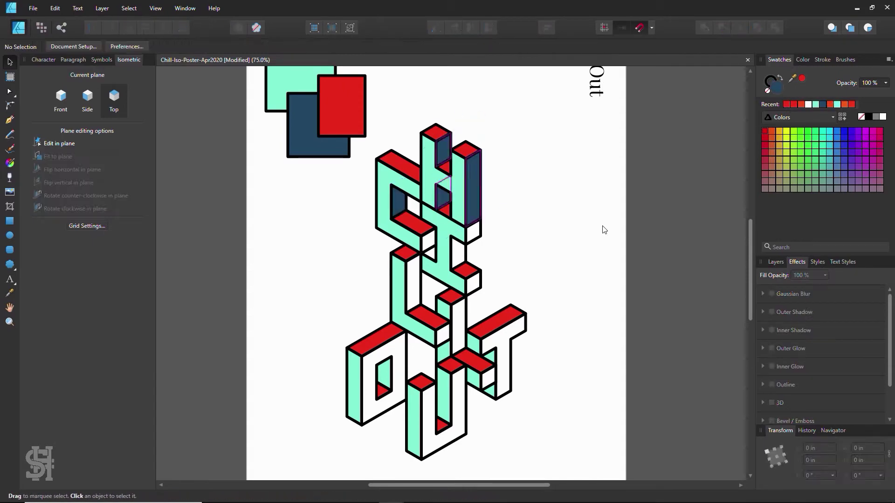
click(432, 244)
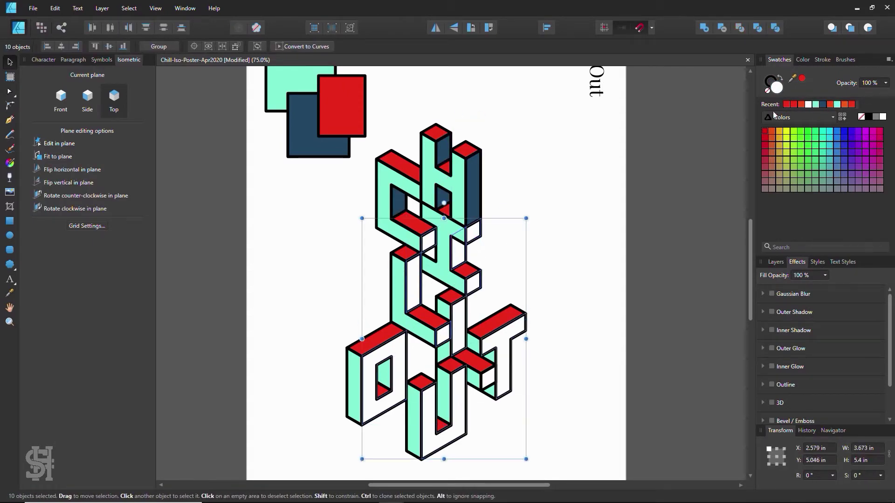
Step: Colour the lower letters' side faces navy, then select the C and L letter groups
click(822, 104)
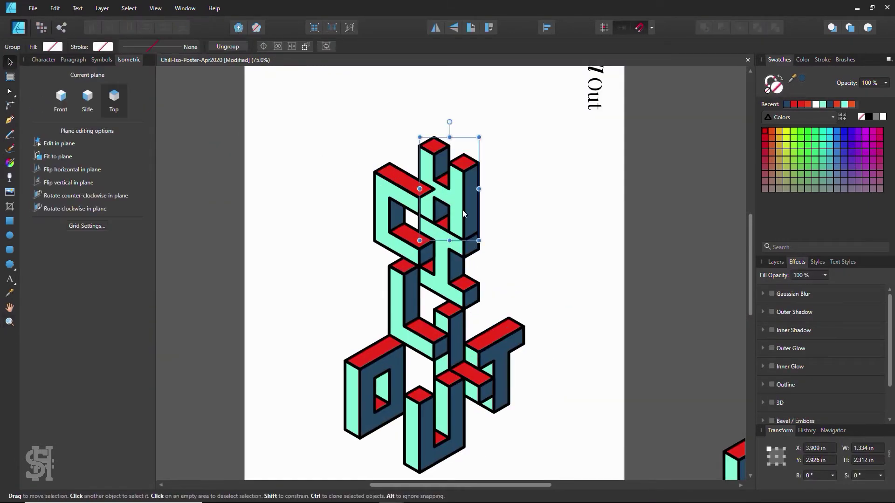
drag(334, 141, 463, 260)
drag(513, 97, 413, 244)
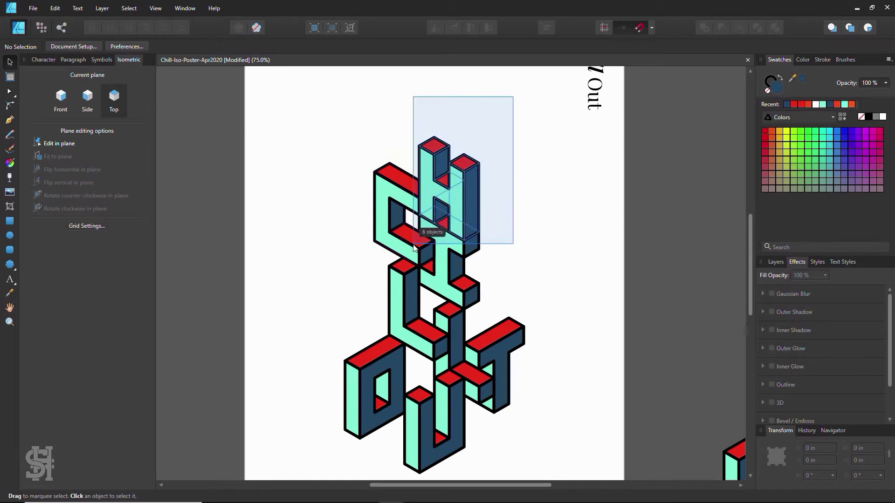
click(404, 202)
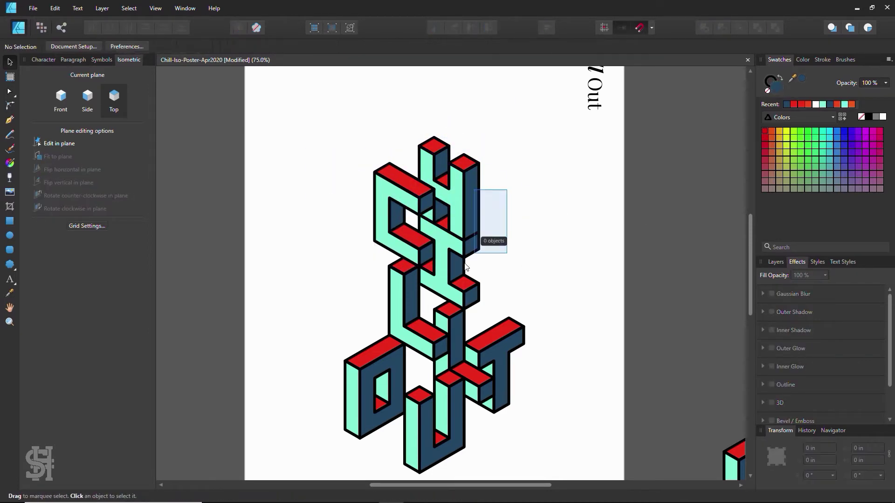
click(442, 298)
scroll(531, 289, down, 2)
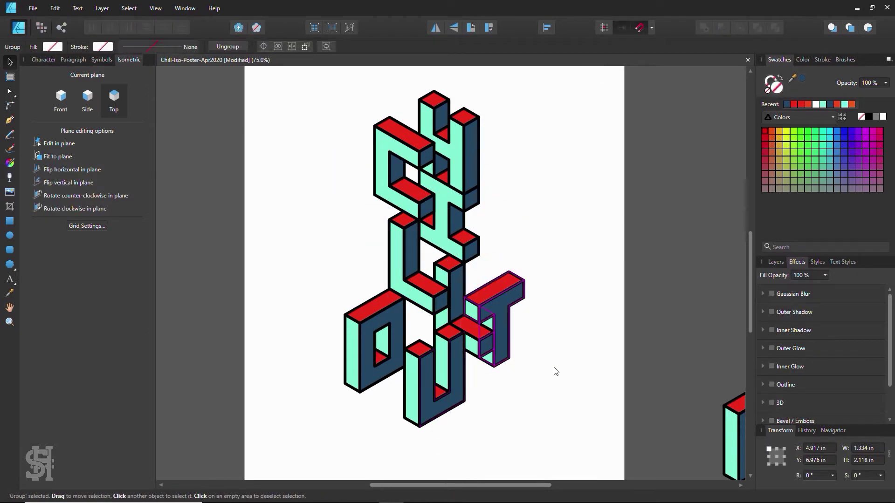
drag(457, 443, 385, 350)
scroll(549, 265, up, 1)
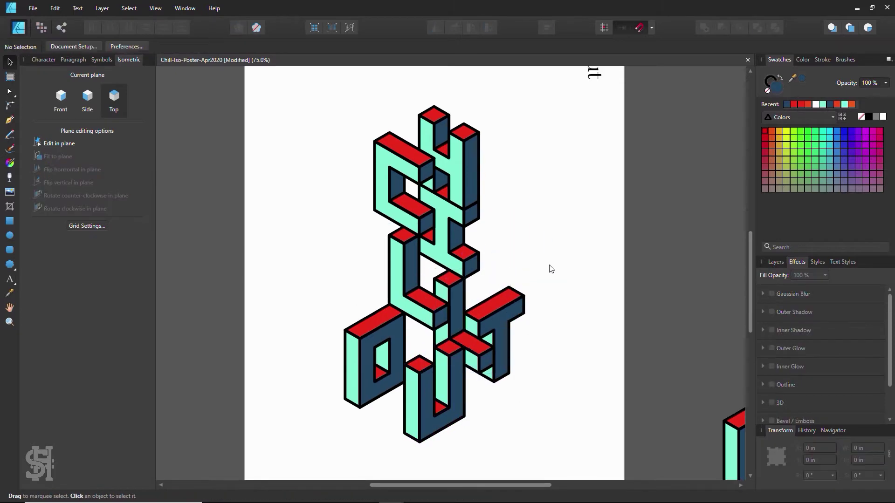
key(ctrl+z)
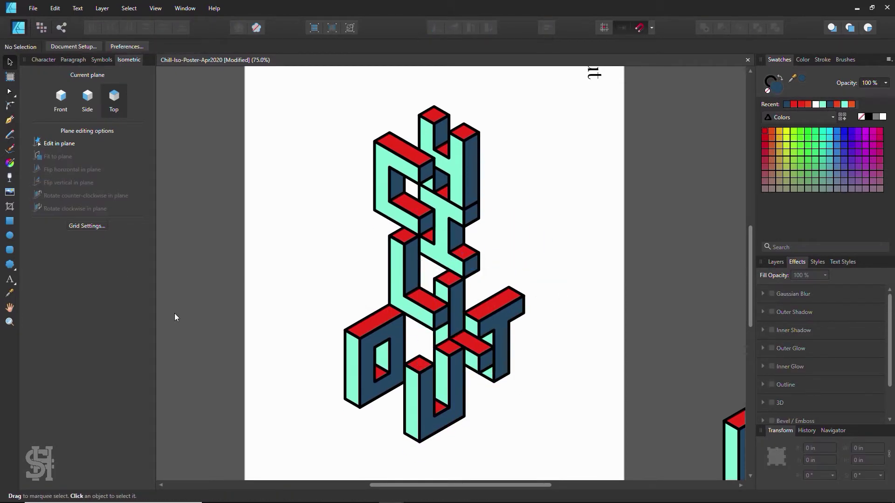
Step: Show the isometric grid and move the T block up and right
click(488, 328)
click(589, 377)
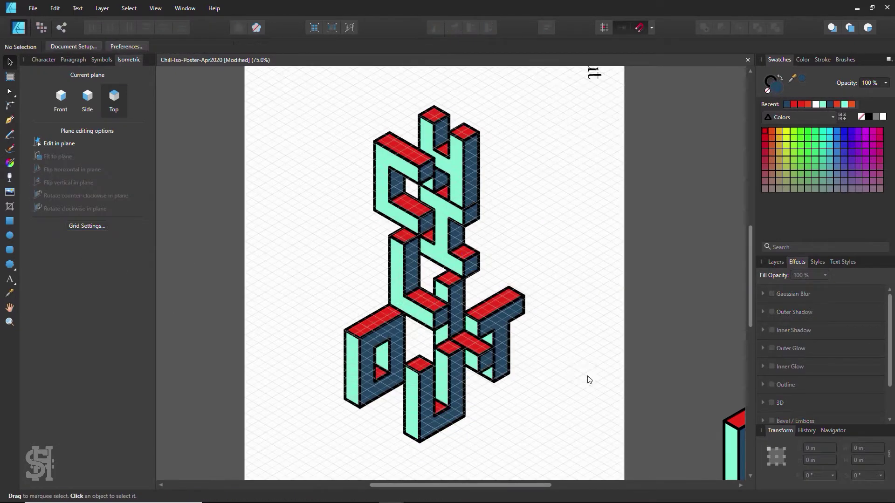
scroll(589, 378, down, 1)
drag(404, 263, 373, 247)
mouse_move(501, 327)
mouse_down()
mouse_move(549, 292)
mouse_move(501, 328)
mouse_up()
click(431, 253)
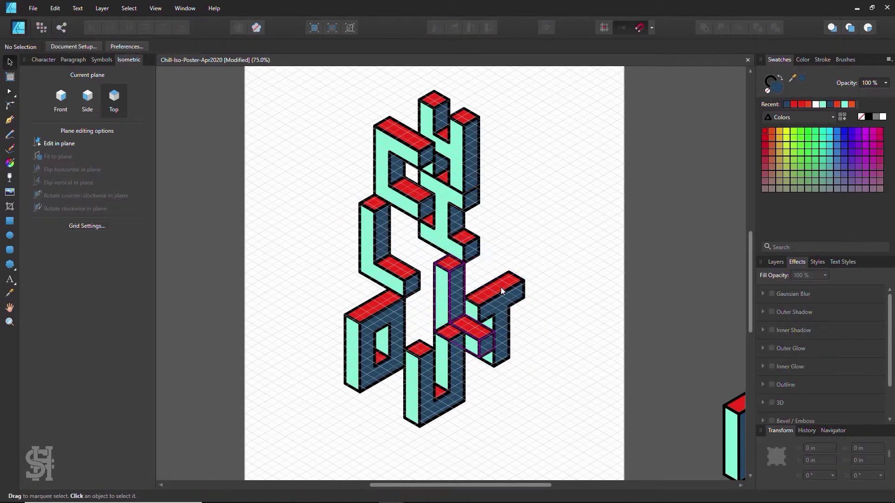
Step: Reposition the L, T and U blocks into a tighter arrangement
drag(456, 281, 439, 270)
drag(501, 326, 491, 377)
drag(434, 363, 409, 375)
mouse_move(491, 360)
mouse_down()
mouse_move(486, 332)
mouse_move(486, 385)
mouse_up()
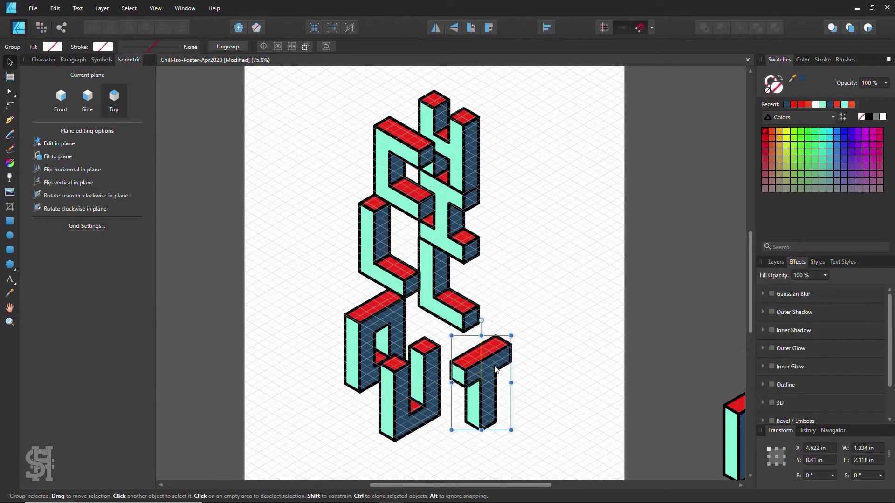
right_click(511, 355)
drag(447, 279, 491, 291)
mouse_move(384, 274)
mouse_down()
mouse_move(437, 290)
mouse_move(426, 278)
mouse_up()
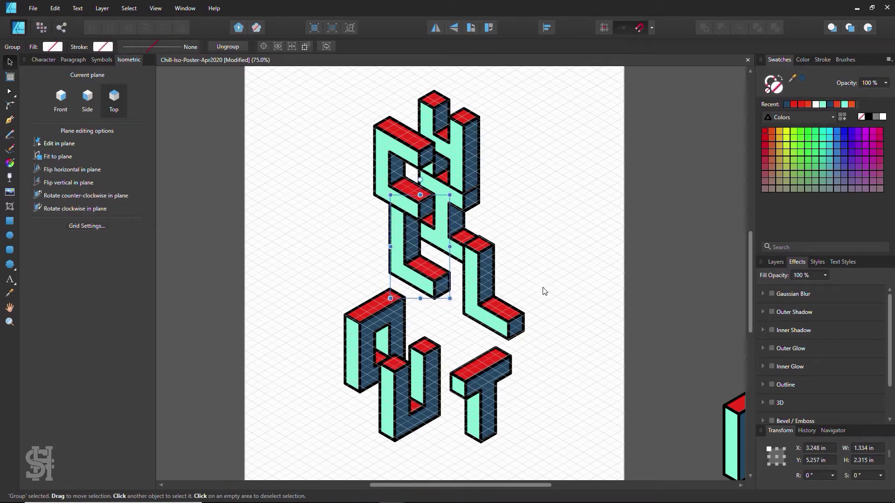
click(554, 288)
Step: Nudge the L, O, U and T blocks into their final interlocked places
drag(478, 287, 449, 287)
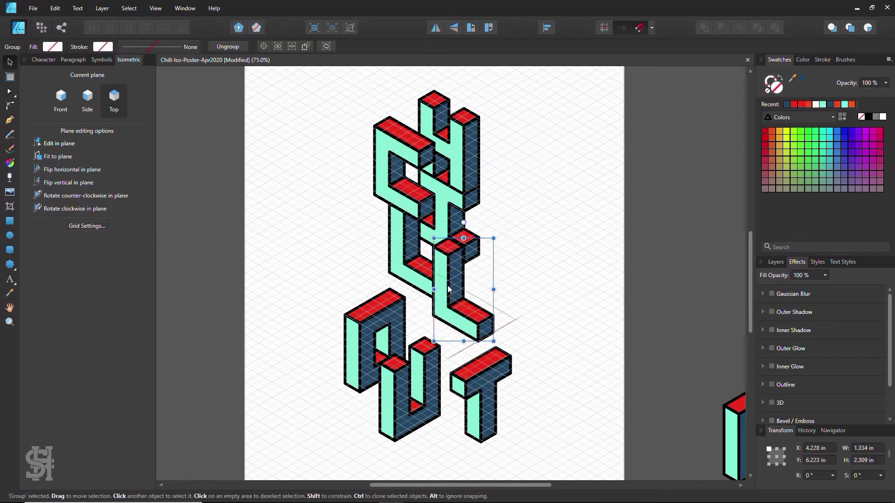
click(530, 293)
drag(391, 312, 403, 295)
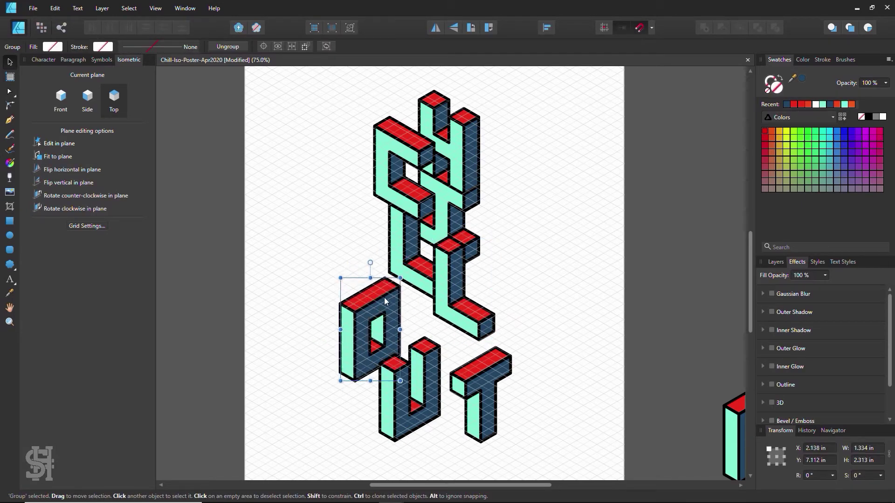
drag(410, 396, 436, 363)
click(606, 335)
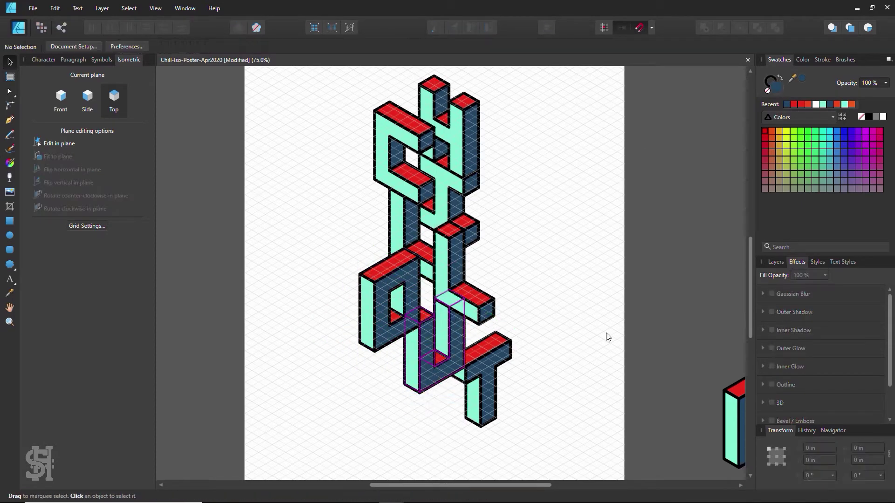
drag(480, 401, 494, 375)
click(518, 314)
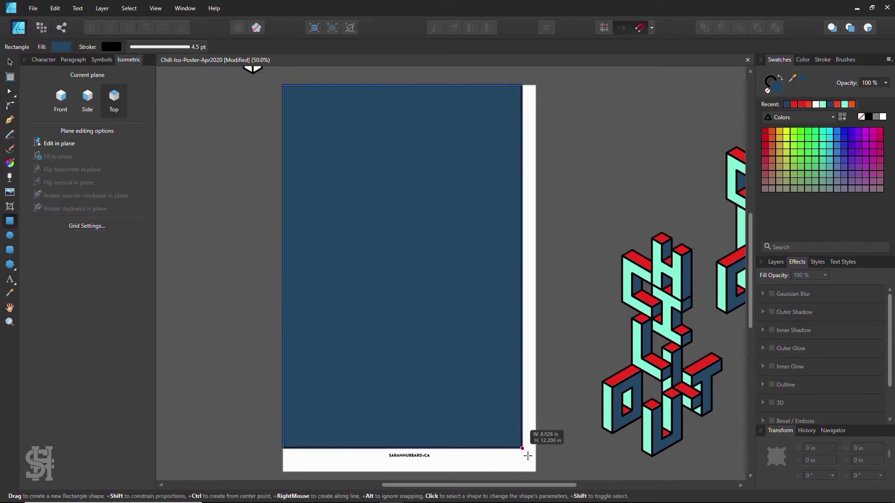
Step: Draw a page-covering rectangle and set a 4.5 pt stroke width
drag(527, 456, 536, 471)
key(v)
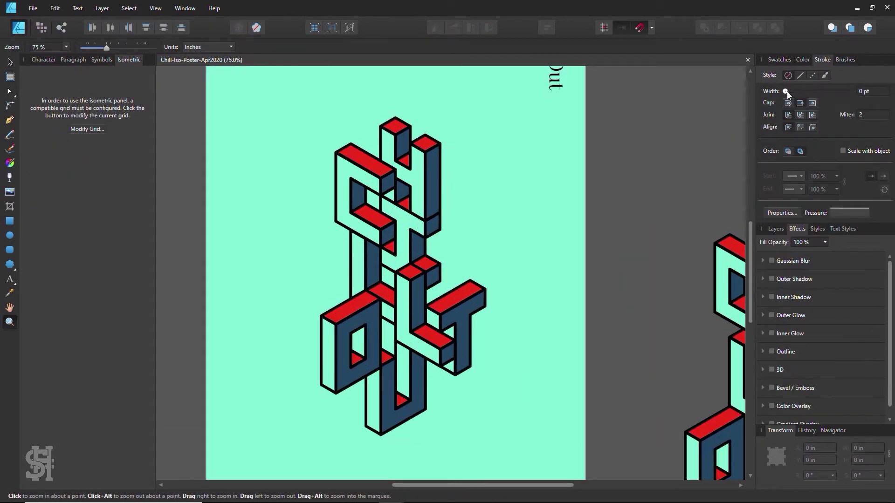
drag(786, 91, 806, 93)
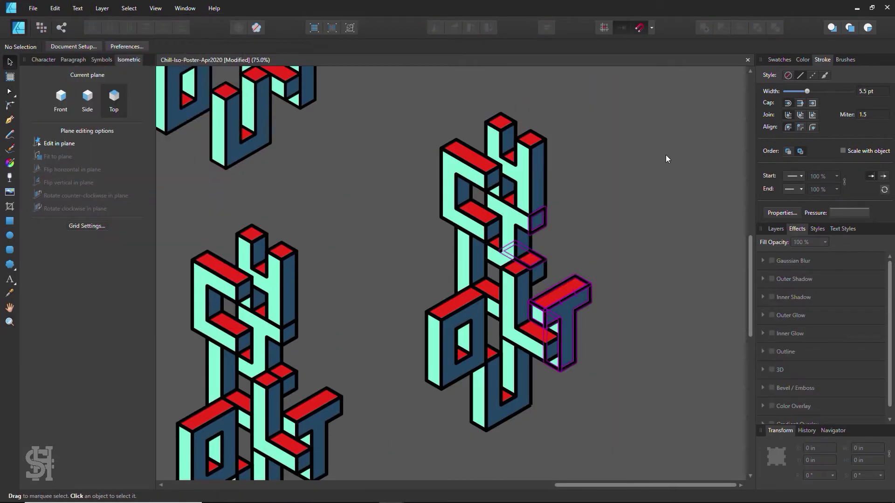
key(a)
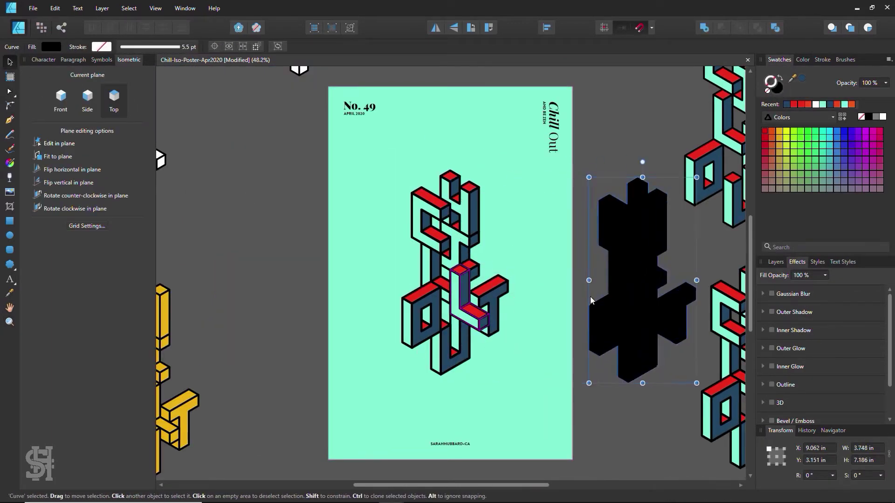
Step: Place the black silhouette behind the lettering and align it with the stack
drag(582, 280, 468, 280)
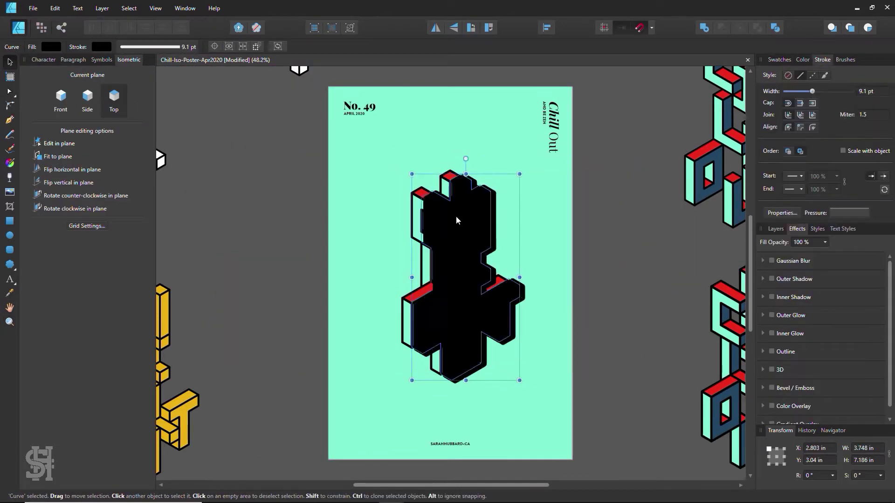
right_click(559, 216)
click(690, 306)
click(547, 287)
click(446, 317)
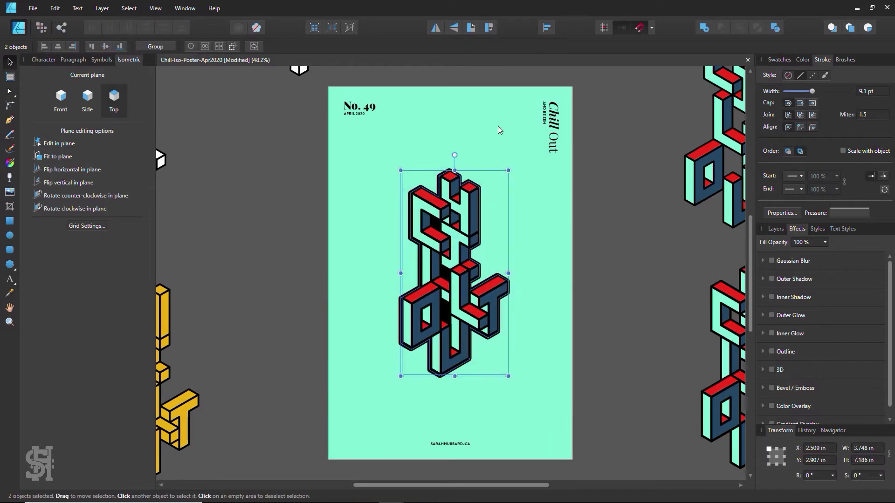
click(547, 27)
Step: Widen the black shadow's outline to 15.7 pt
click(518, 301)
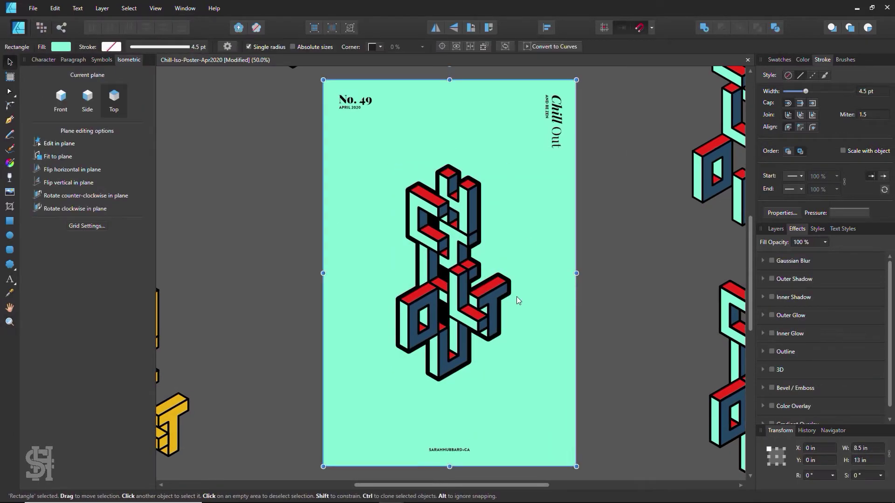
drag(805, 91, 817, 92)
click(802, 59)
click(773, 139)
click(822, 60)
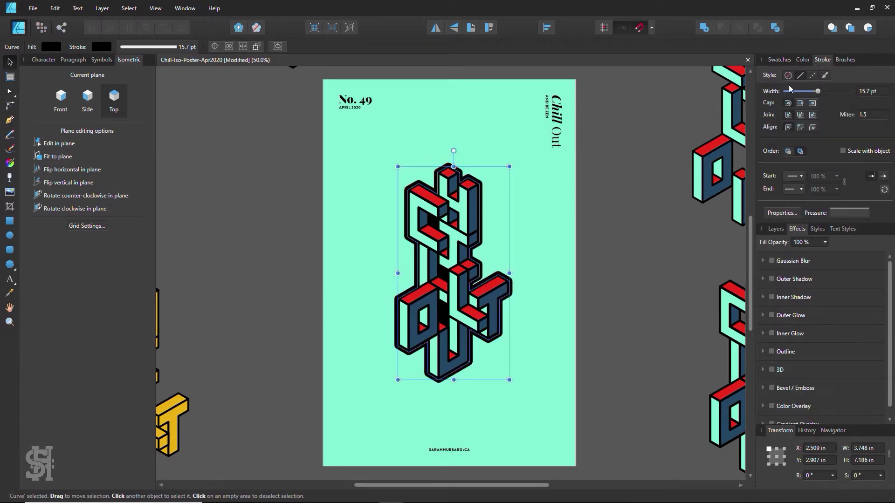
Step: Place a shadow copy left of the page, remove its outline, flip it and fill it red
mouse_move(451, 290)
mouse_down()
mouse_move(317, 290)
mouse_move(615, 290)
mouse_move(219, 217)
mouse_up()
click(780, 60)
right_click(264, 266)
click(264, 264)
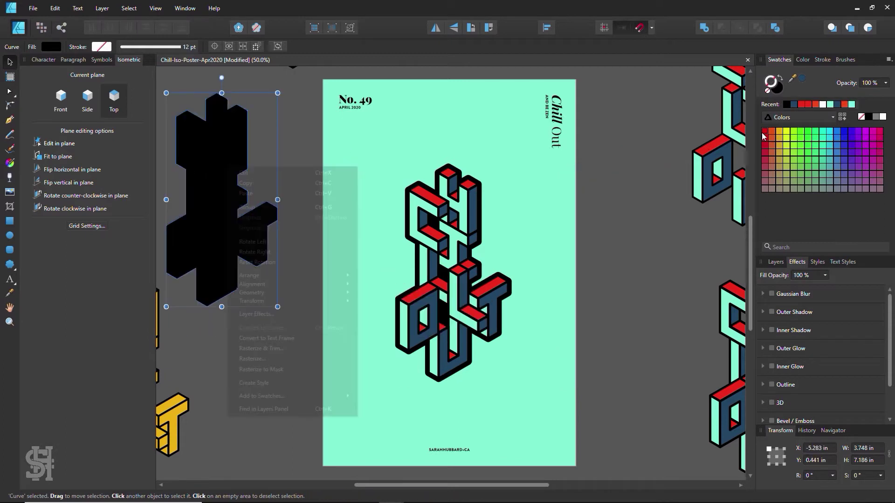
click(782, 82)
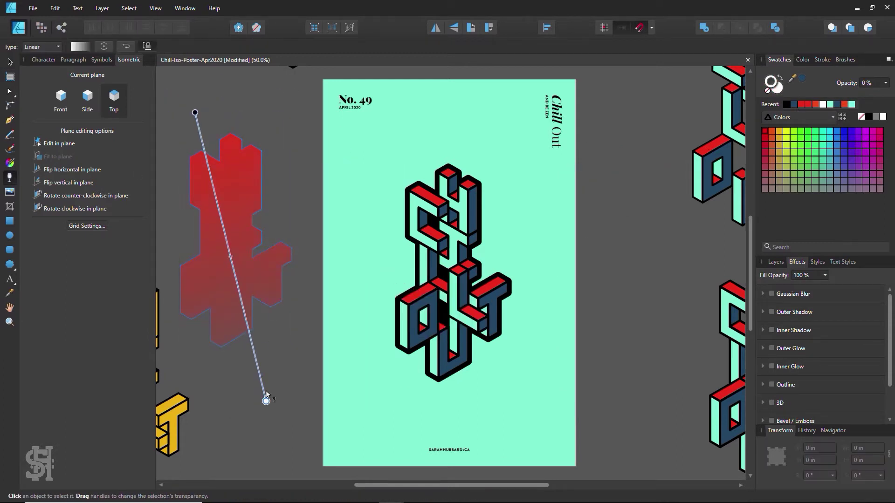
key(v)
Step: Trial then delete a red gradient overlay, and place a lettering copy left of the page
drag(229, 182, 448, 216)
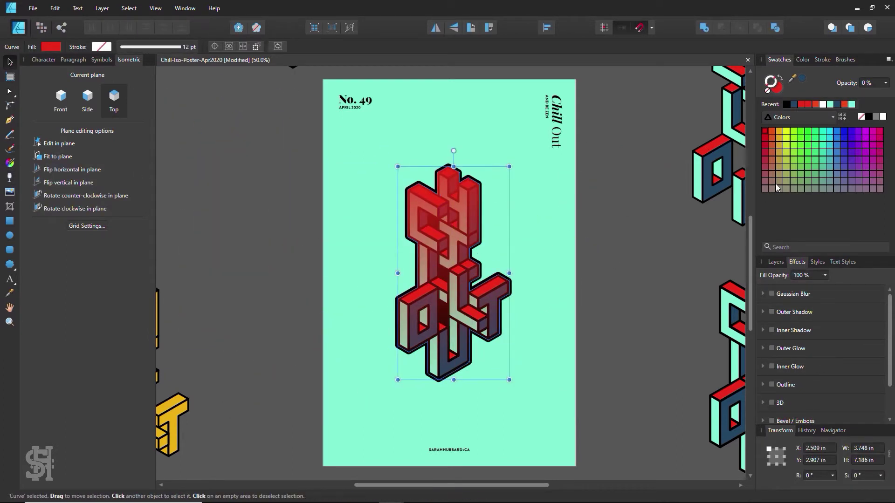
click(775, 262)
click(843, 275)
click(844, 363)
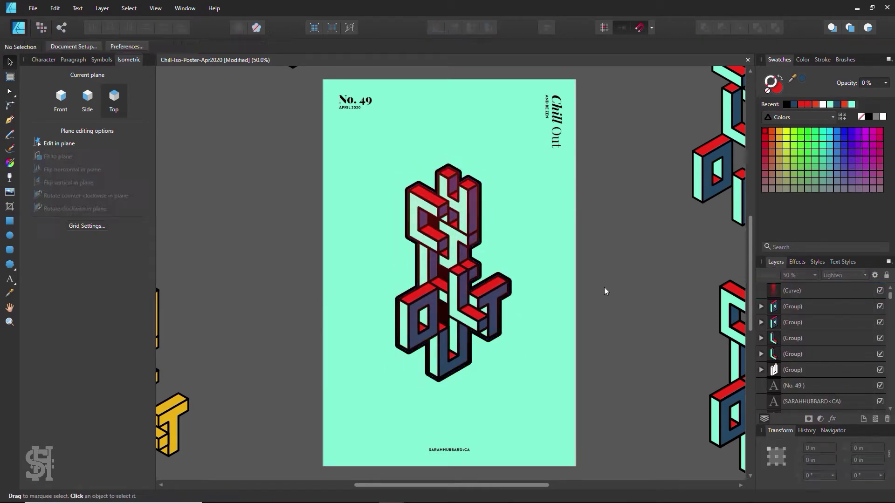
drag(811, 287, 813, 288)
click(843, 275)
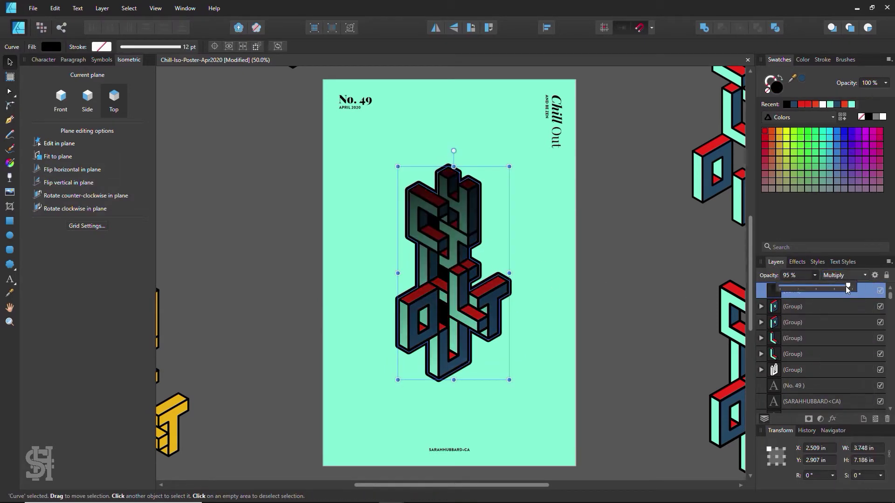
drag(449, 261, 565, 249)
key(Delete)
drag(449, 270, 250, 270)
Step: Thin the lettering copy's outlines to 0.2 pt
click(822, 60)
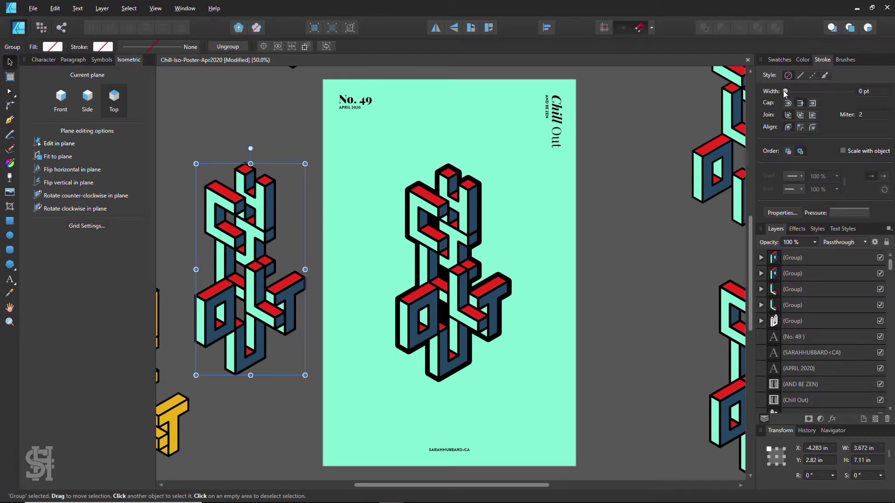
drag(785, 91, 787, 92)
click(779, 60)
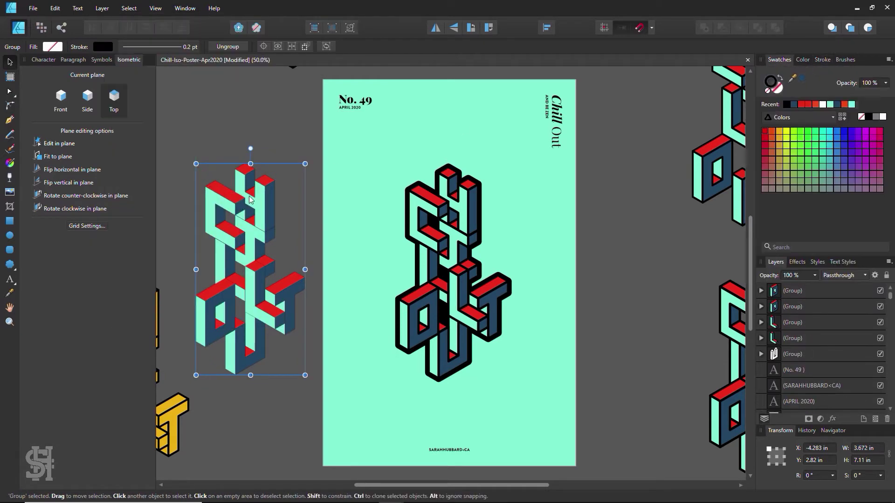
Step: Ungroup the copy, merge all pieces with Boolean Add and tidy its nodes
key(ctrl+shift+g)
click(703, 28)
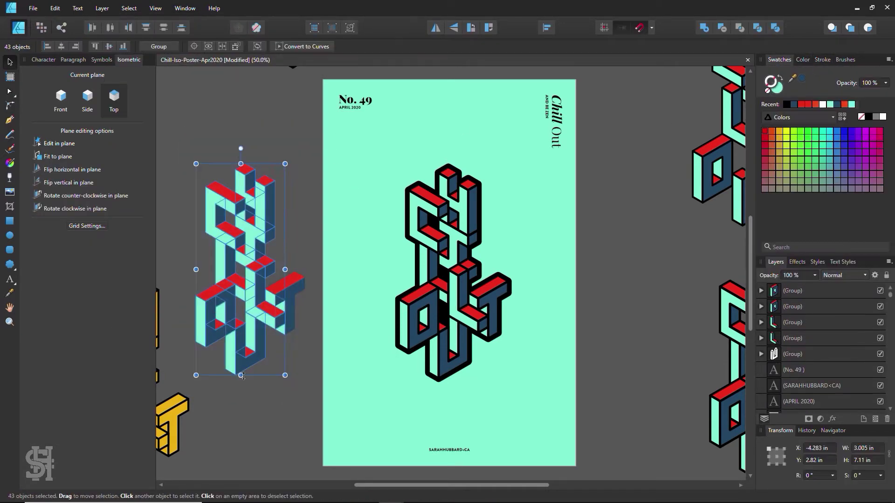
key(a)
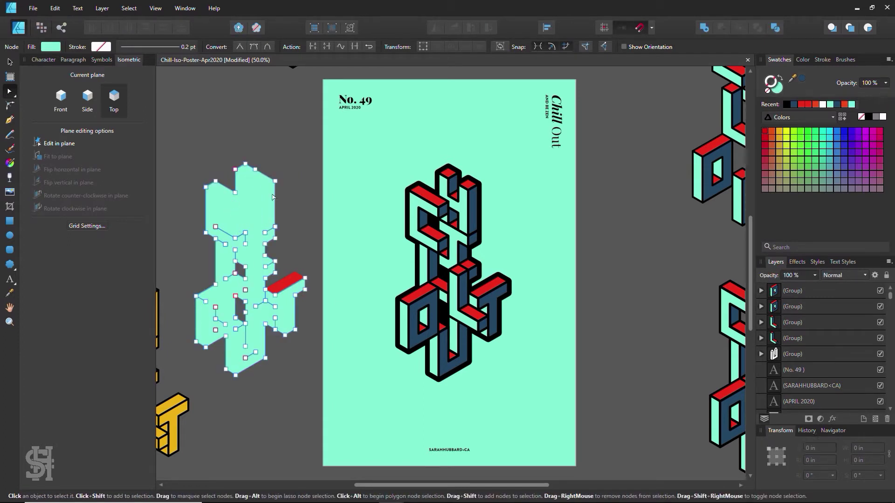
click(704, 27)
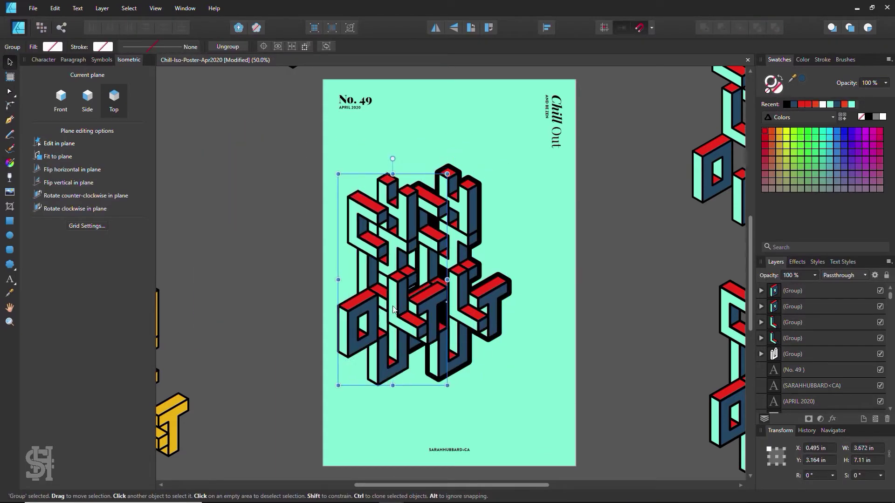
drag(302, 125, 295, 198)
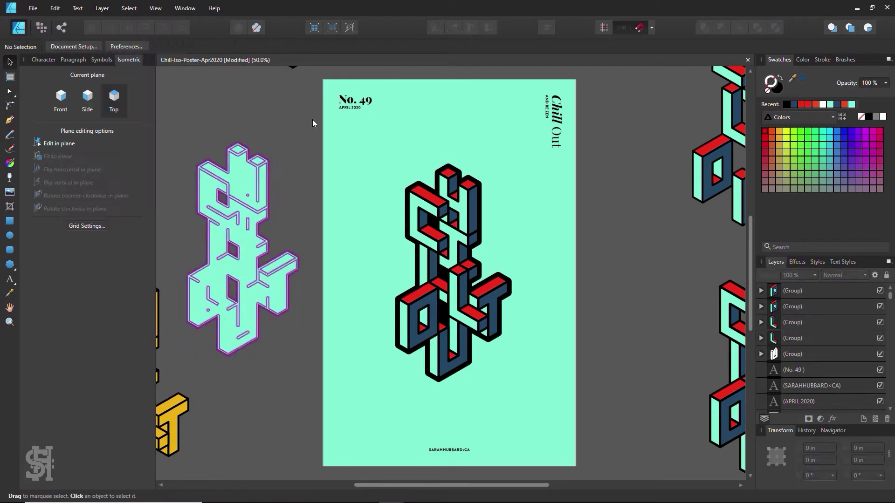
Step: Fill the flat silhouette red and move it over the poster lettering
key(a)
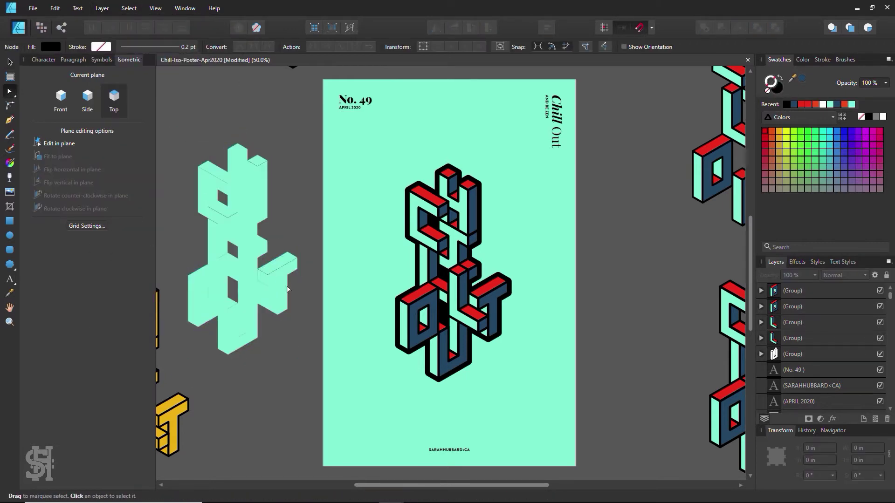
click(288, 289)
key(v)
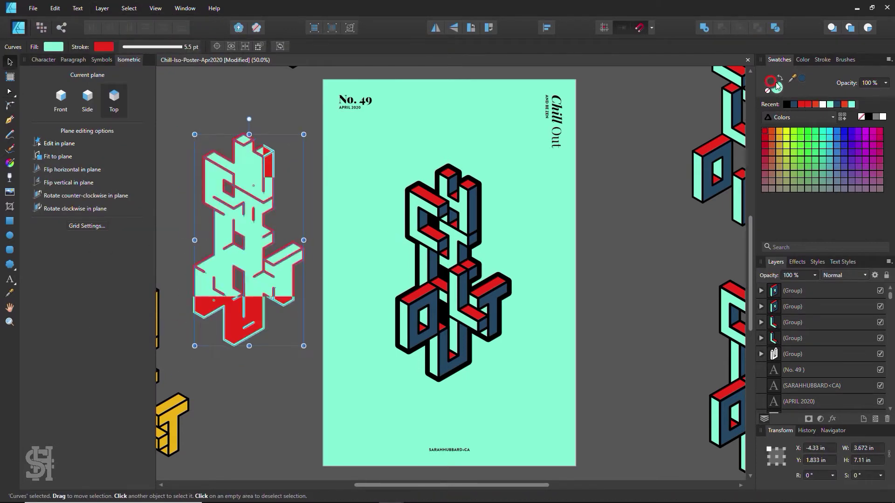
click(777, 86)
click(10, 178)
click(9, 62)
drag(253, 203, 459, 236)
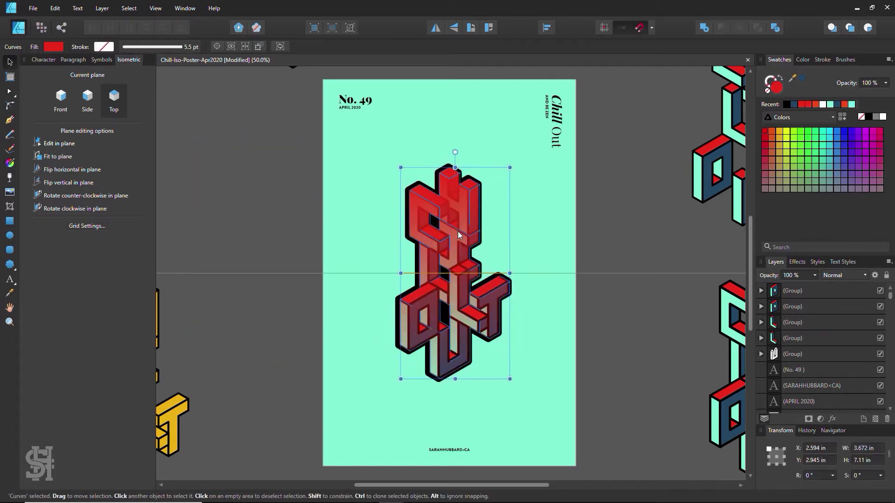
Step: Test Darker Color, 68% opacity and Add blending on the red copy
key(ctrl+plus)
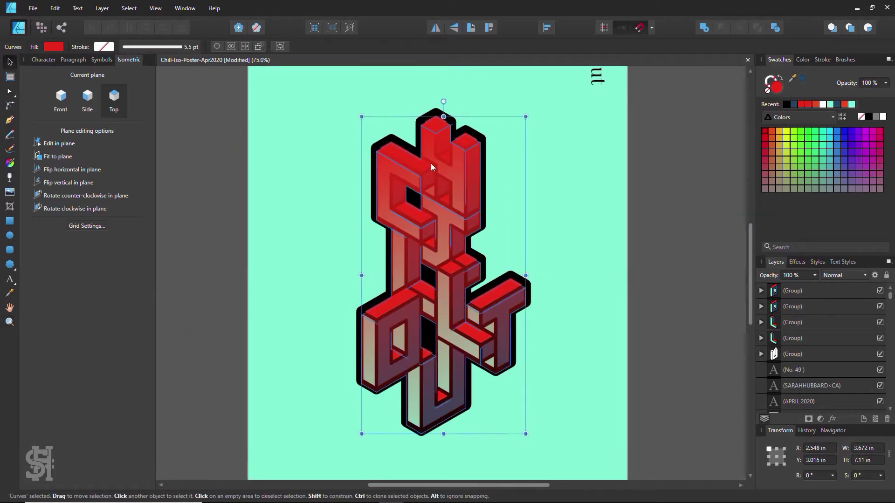
click(844, 275)
click(839, 317)
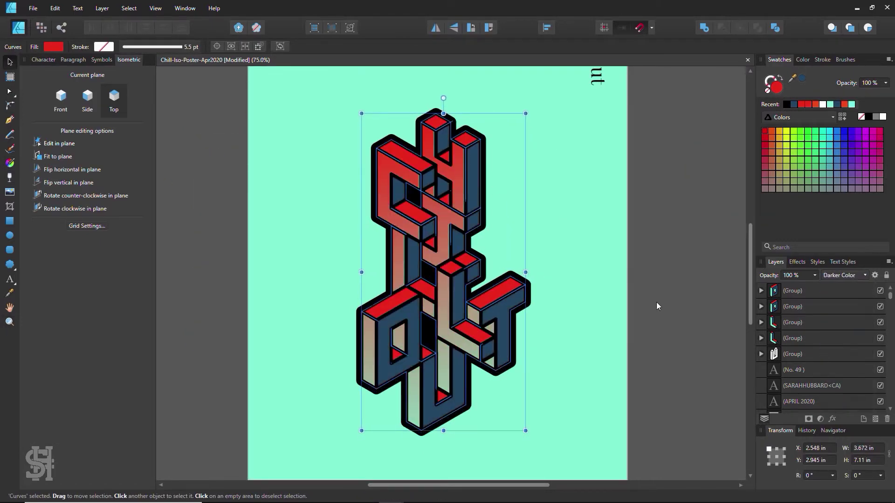
click(814, 275)
mouse_move(816, 288)
mouse_down()
mouse_move(793, 288)
mouse_move(847, 287)
mouse_up()
click(844, 275)
click(838, 330)
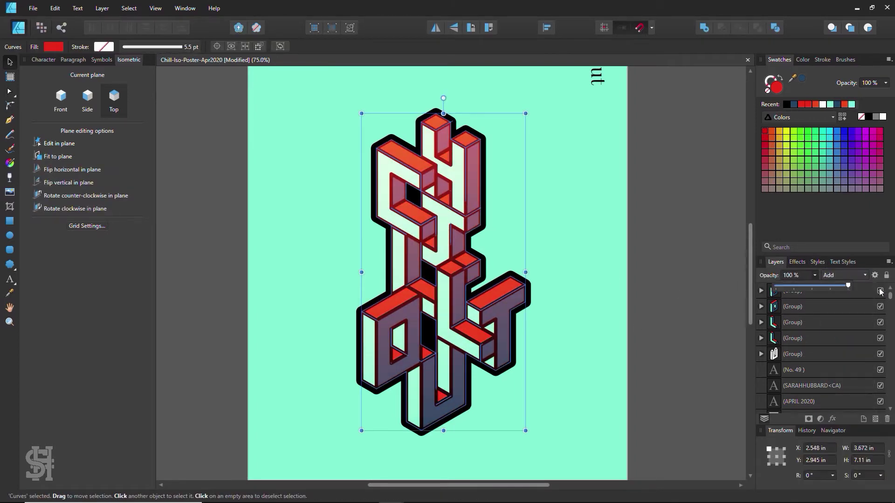
click(856, 278)
click(834, 422)
click(844, 275)
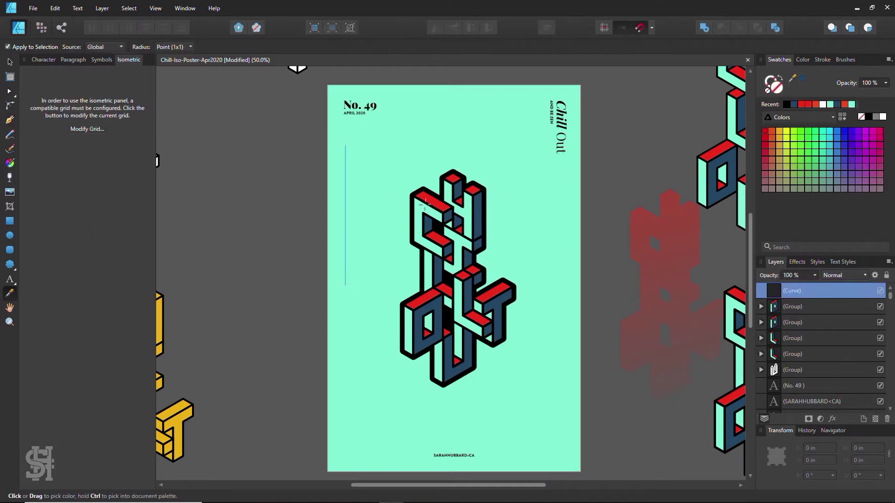
Step: Give the line a 5.5 pt stroke, angled from the lettering to the left edge
key(v)
click(480, 222)
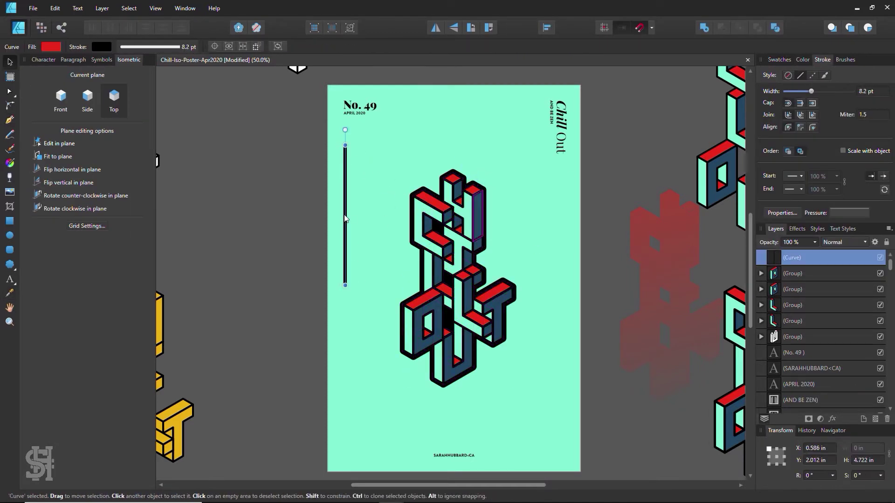
key(Return)
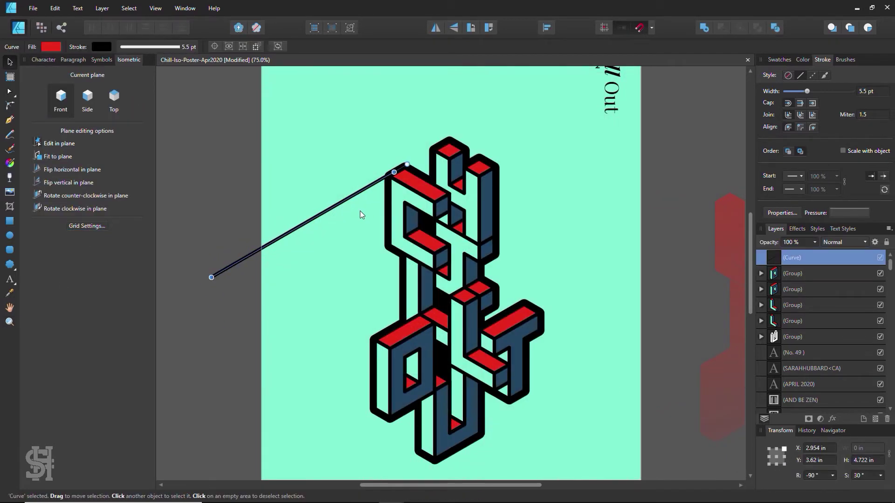
drag(211, 275, 256, 260)
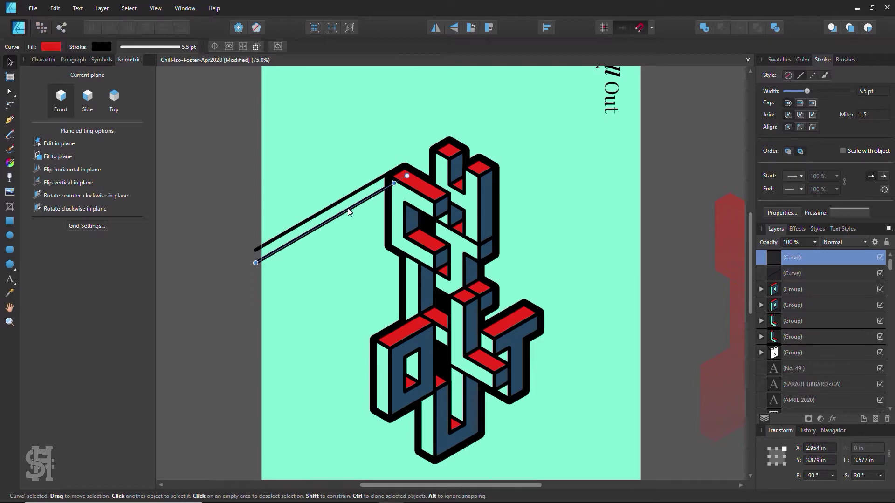
Step: Duplicate the speed line repeatedly with Ctrl+J to stack parallel lines below
key(ctrl+j)
scroll(237, 252, down, 2)
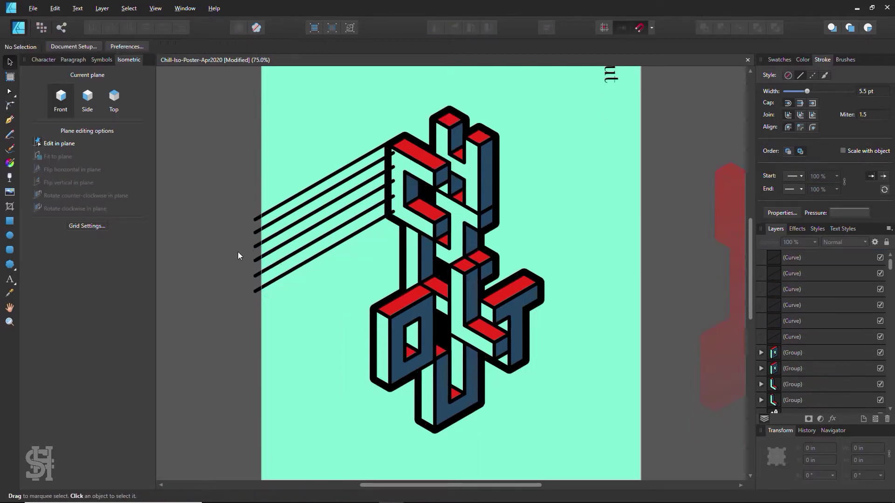
drag(394, 226, 399, 225)
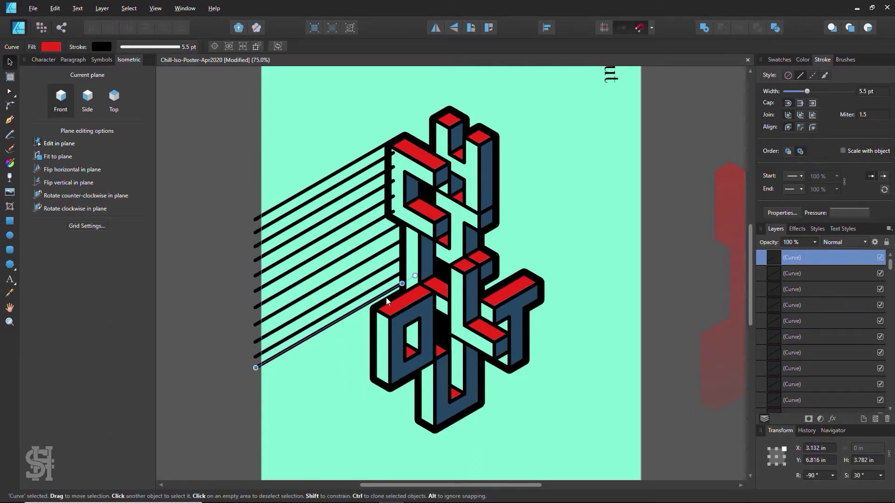
scroll(393, 338, down, 2)
key(ctrl+j)
key(ctrl+j)
key(ctrl+j)
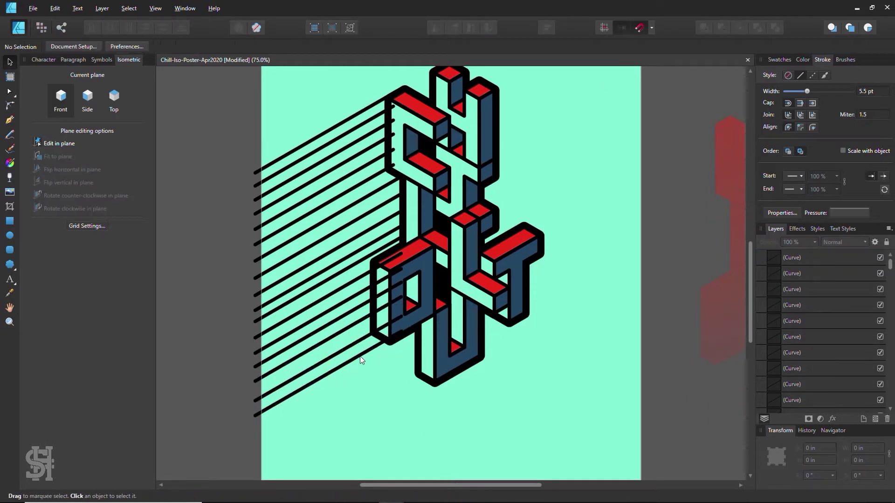
key(ctrl+j)
key(ctrl+j)
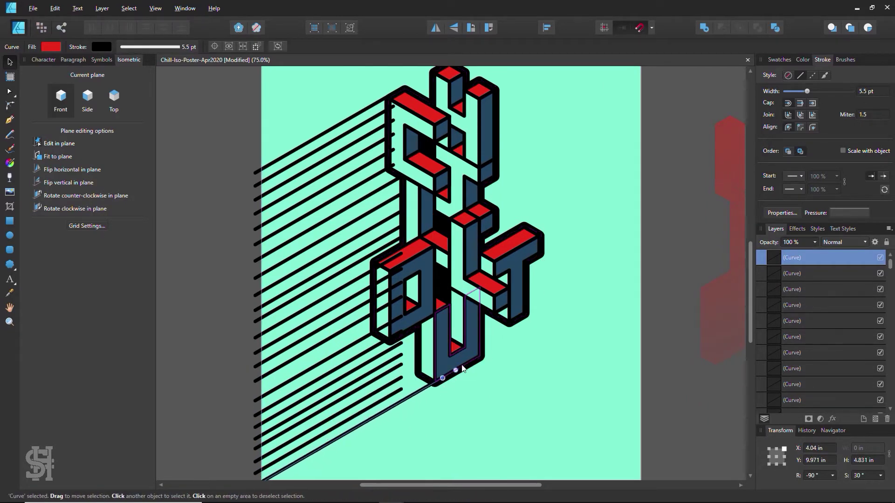
scroll(468, 370, up, 2)
Step: Select and check the full set of 24 parallel speed lines
drag(293, 135, 459, 431)
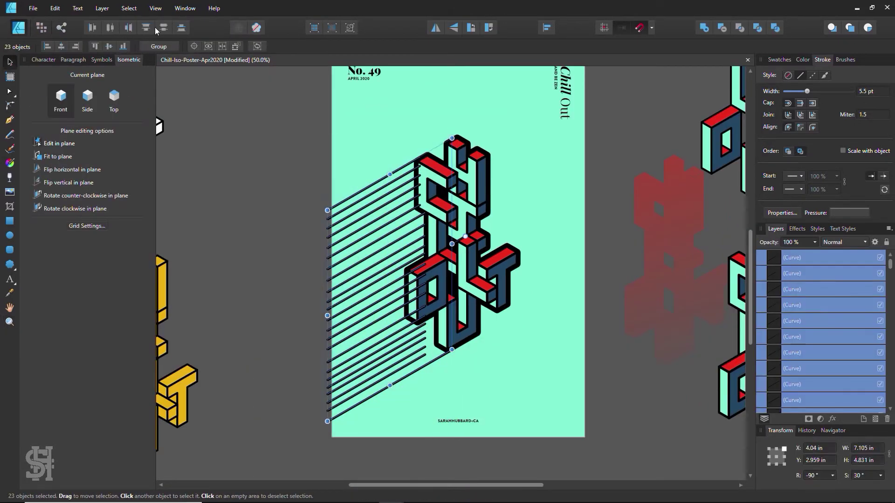
scroll(452, 360, up, 1)
click(406, 375)
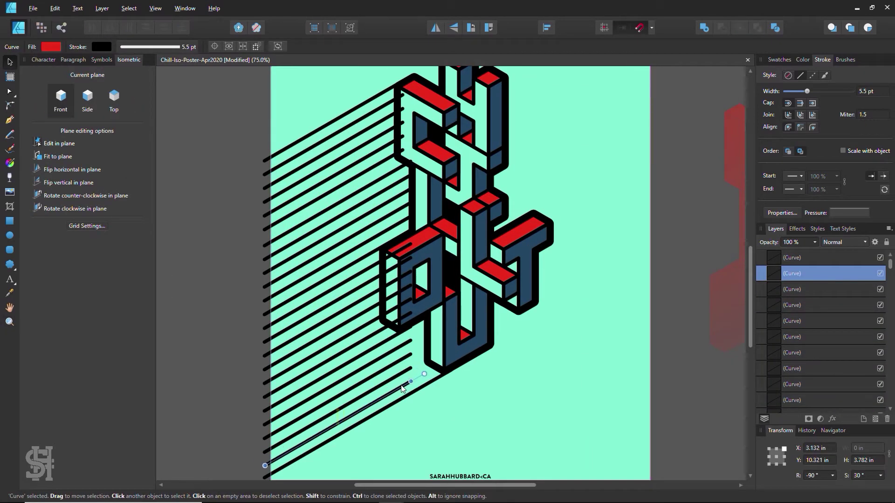
scroll(403, 389, down, 1)
drag(420, 415, 264, 191)
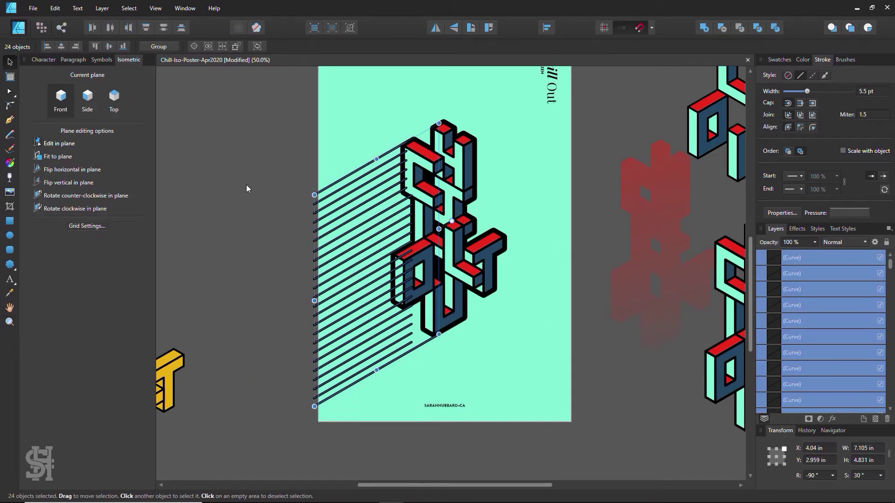
click(362, 275)
click(412, 292)
scroll(412, 293, up, 1)
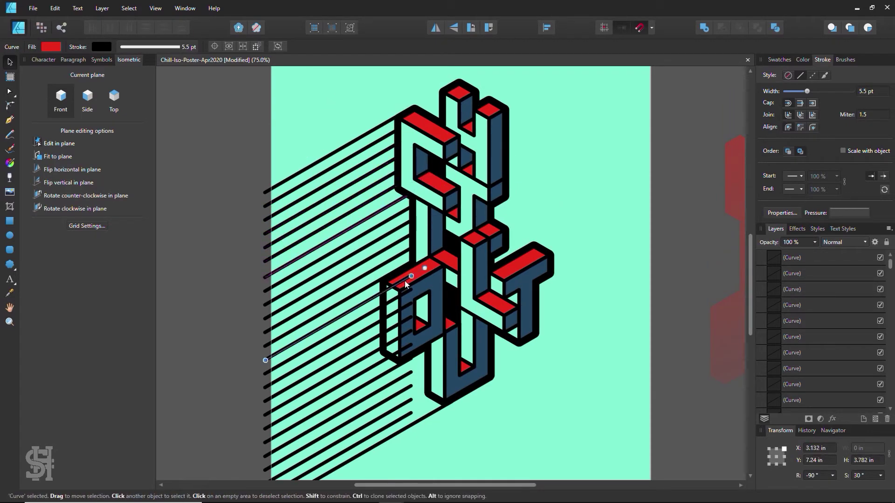
Step: Group the CHILL OUT lettering with its speed lines and scale the group up
drag(390, 303, 412, 285)
scroll(412, 284, down, 1)
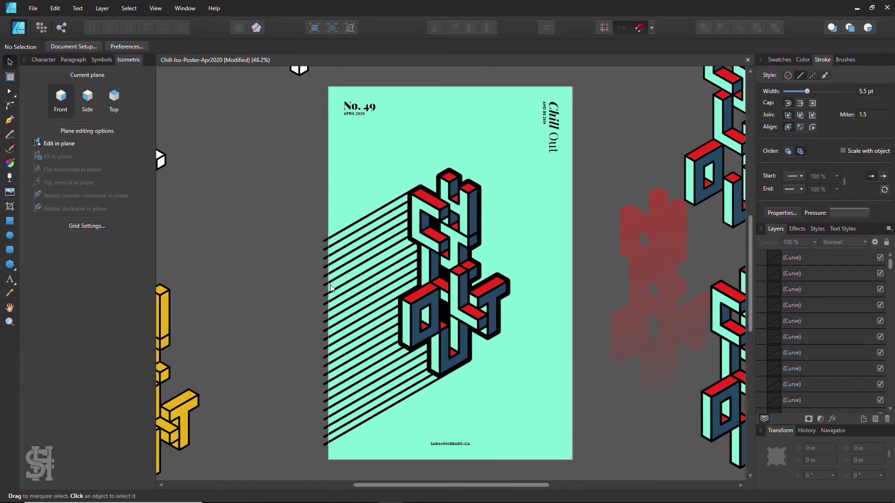
drag(296, 176, 514, 450)
key(ctrl+g)
drag(511, 167, 515, 162)
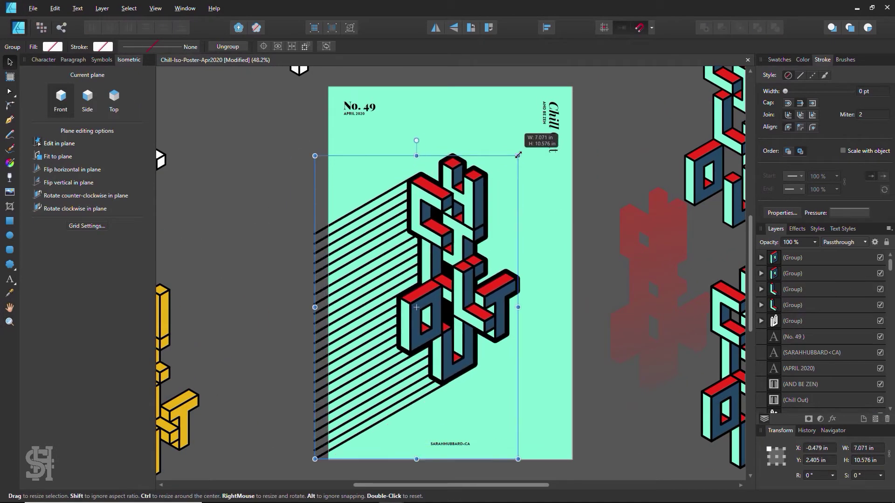
Step: Ungroup the enlarged artwork and thicken the speed lines to 8.2 pt
drag(255, 160, 442, 451)
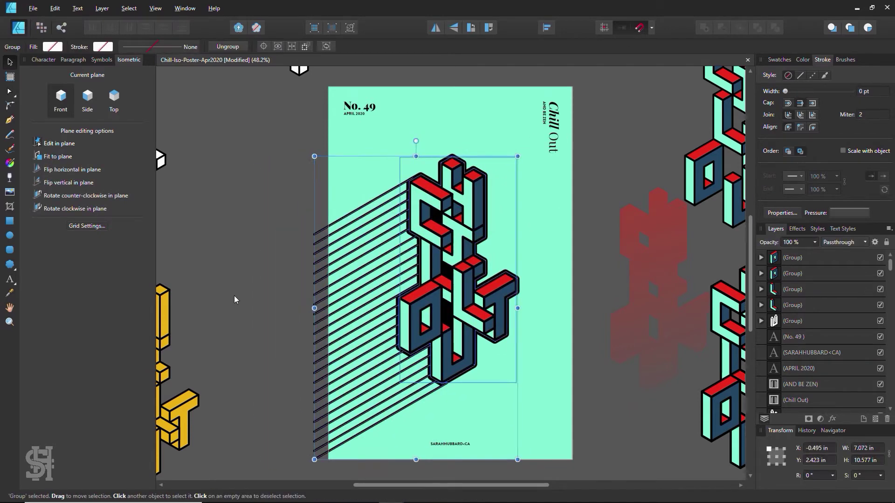
key(ctrl+shift+g)
drag(294, 144, 342, 397)
drag(806, 91, 811, 92)
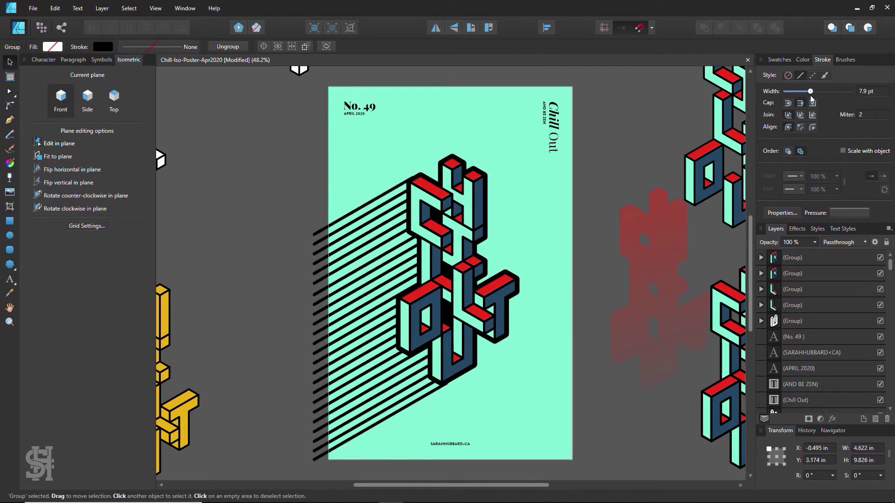
click(376, 186)
Step: Zoom in and adjust the length of the bottom speed line
click(436, 397)
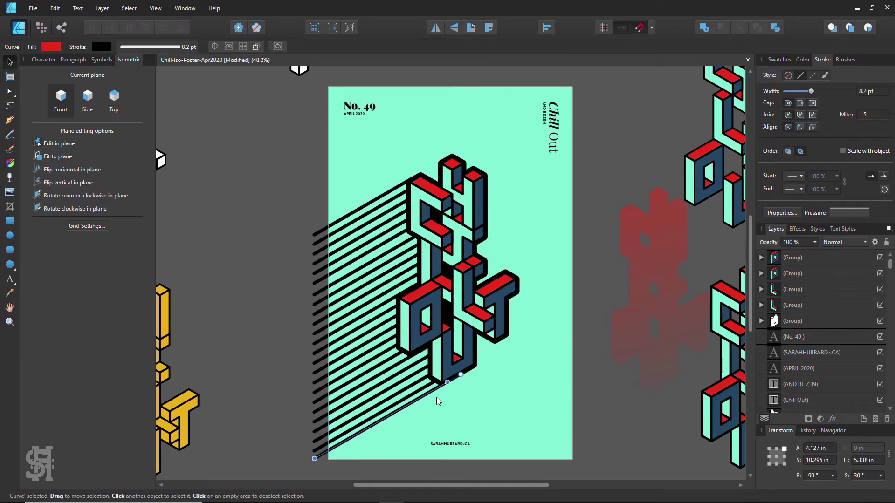
drag(244, 161, 465, 464)
click(216, 148)
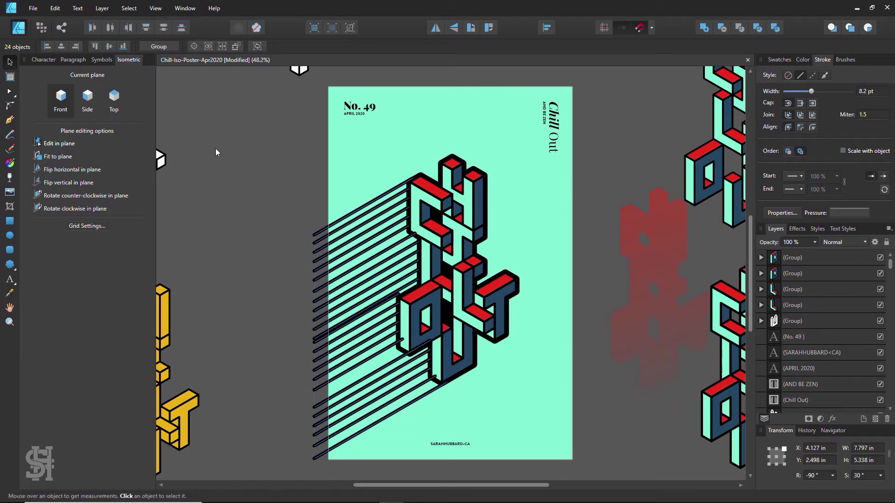
key(z)
scroll(405, 411, down, 2)
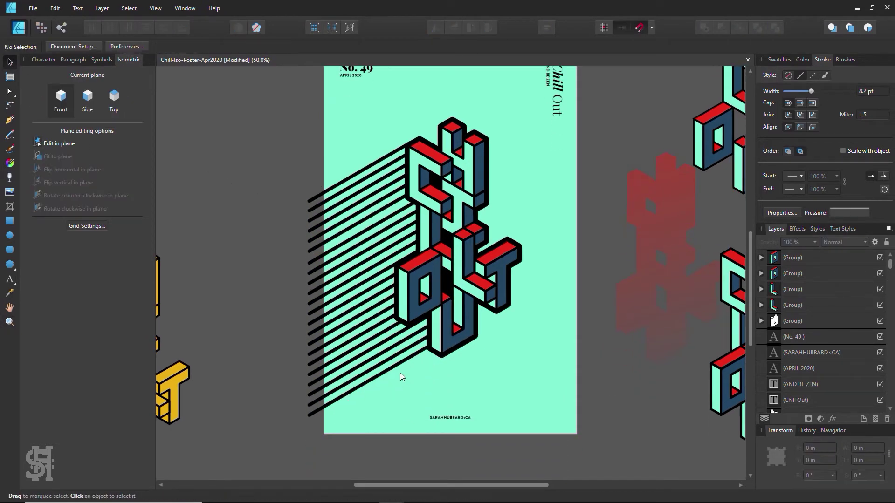
scroll(404, 377, up, 2)
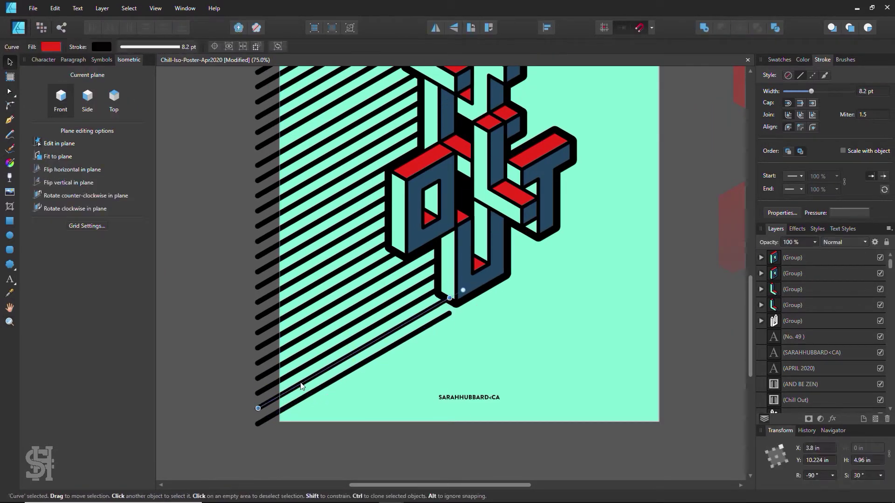
drag(449, 298, 451, 298)
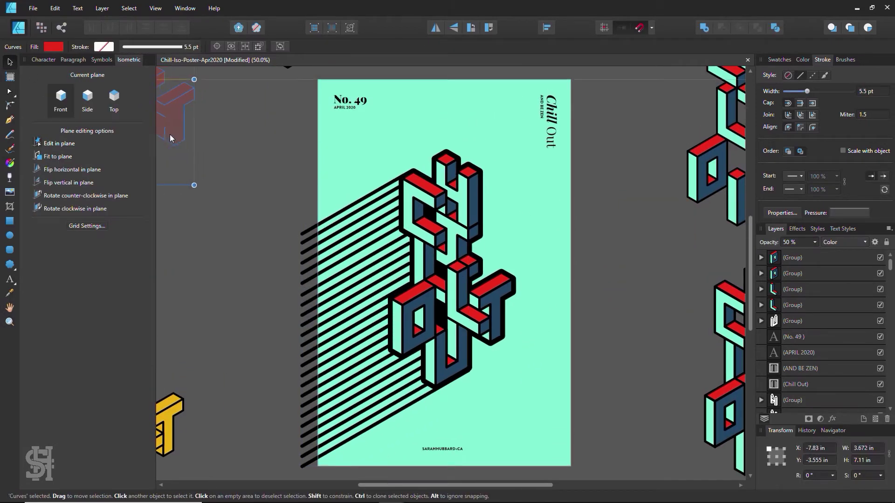
Step: Copy the mint poster below and expand the black shadow's stroke into a filled shape
drag(438, 110, 278, 338)
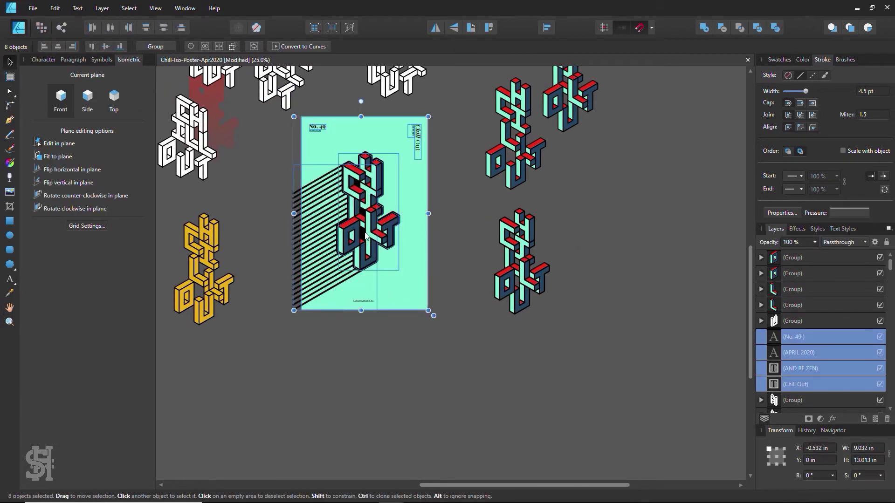
drag(398, 120, 398, 332)
click(454, 327)
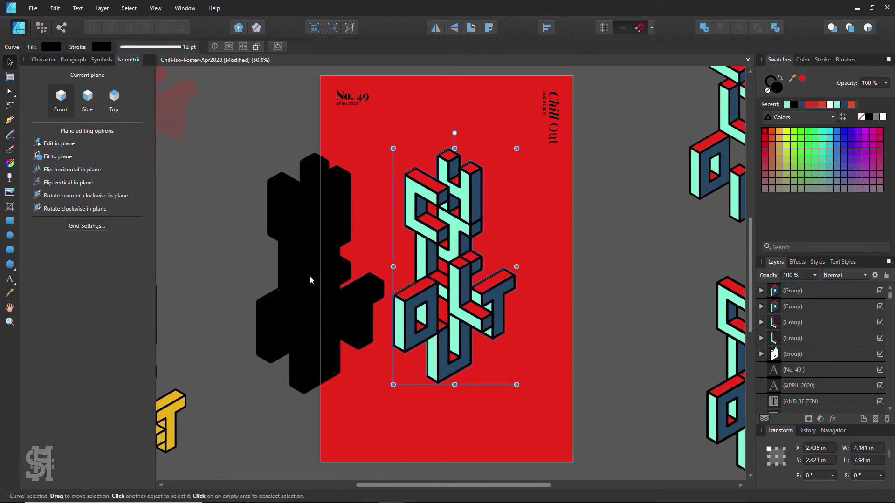
drag(435, 243, 433, 242)
click(95, 6)
click(119, 247)
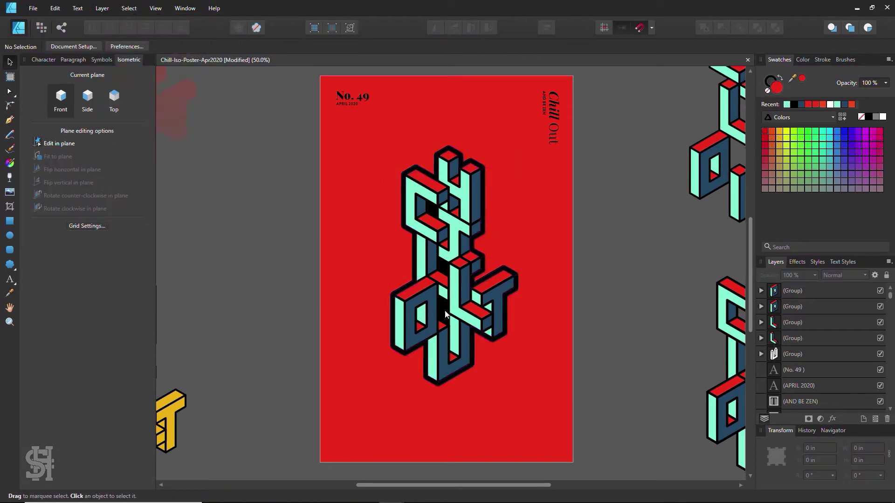
drag(472, 299, 260, 299)
Step: Shift the red poster's lettering right and select both black shadow parts
click(472, 300)
click(236, 255)
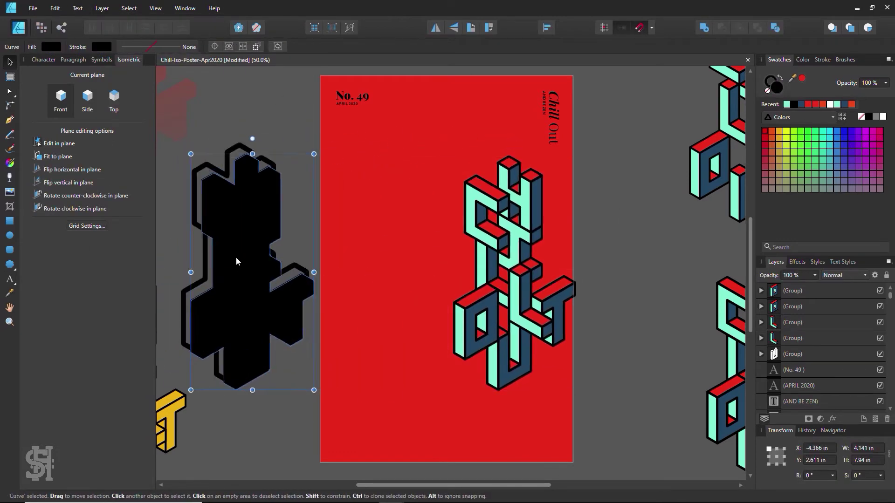
click(172, 385)
drag(169, 399, 321, 131)
click(546, 27)
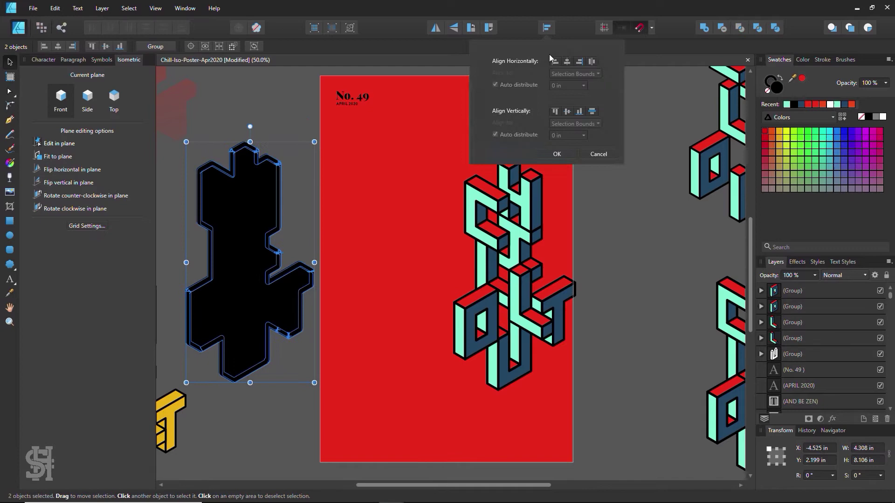
click(394, 71)
Step: Select all the red poster's lettering pieces and group them with Ctrl+G
drag(500, 251, 431, 252)
drag(589, 119, 336, 421)
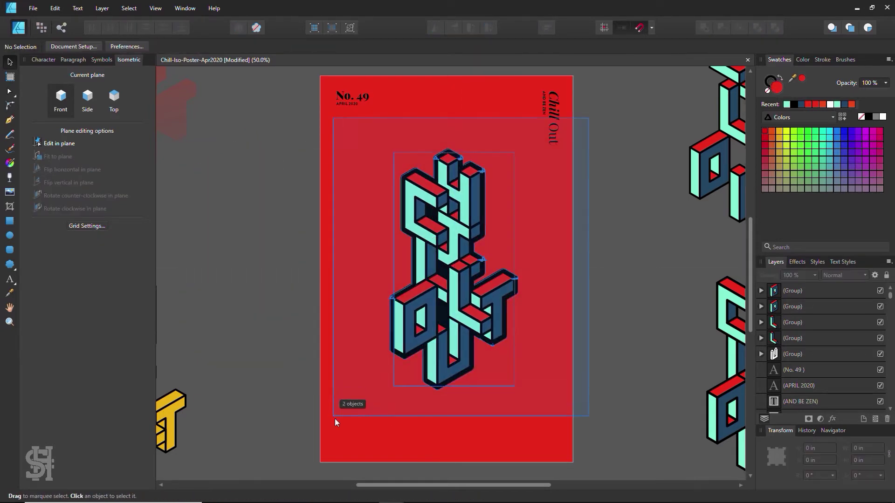
click(546, 28)
click(598, 343)
key(ctrl+g)
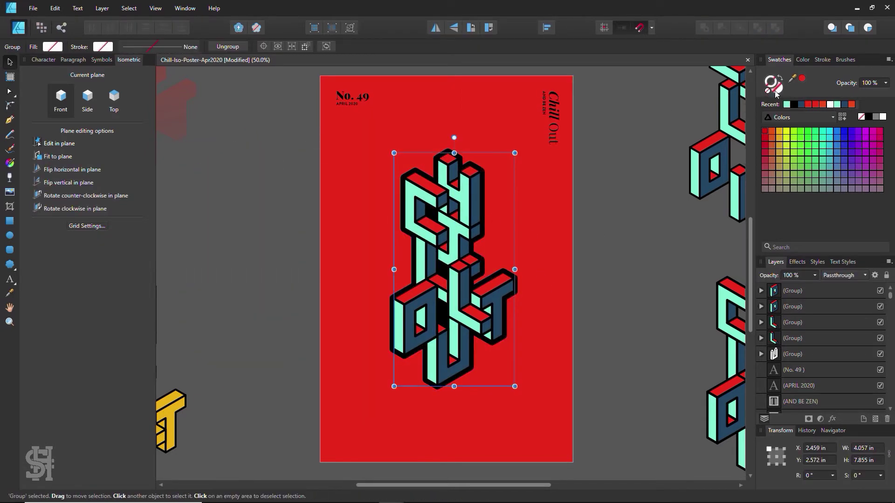
Step: Make the lettering outline thin and send the red background back one level
click(822, 59)
click(799, 92)
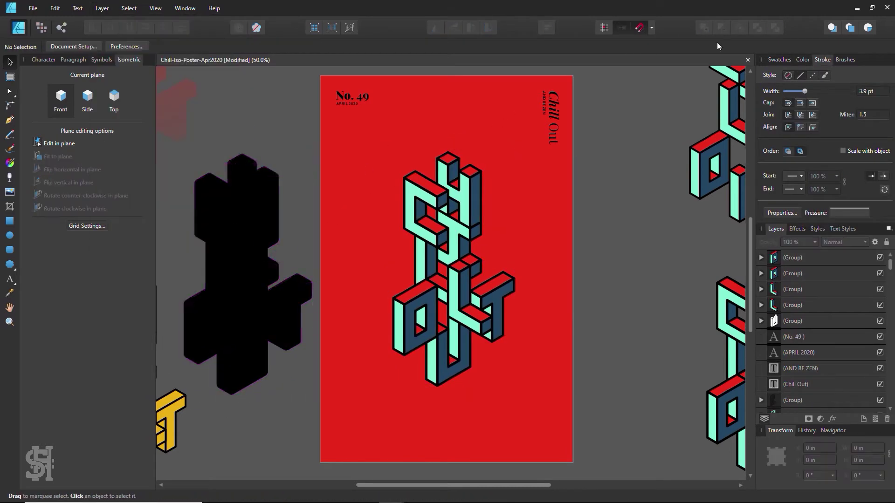
click(261, 197)
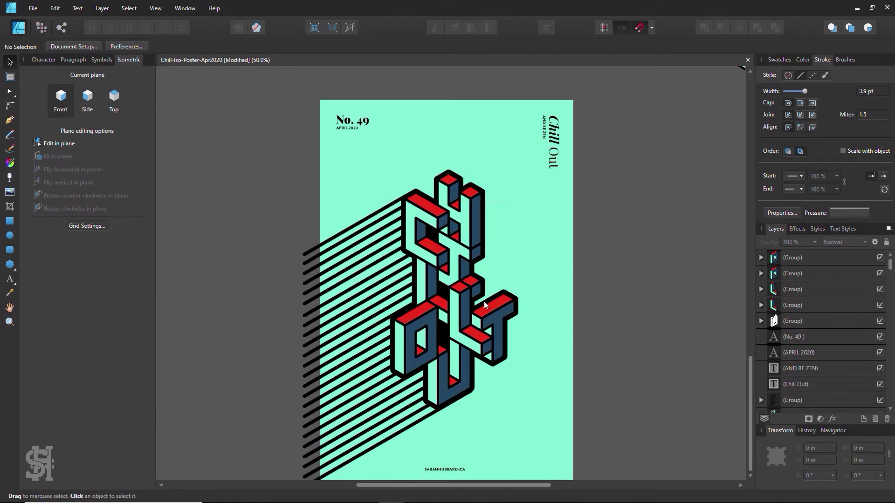
click(443, 288)
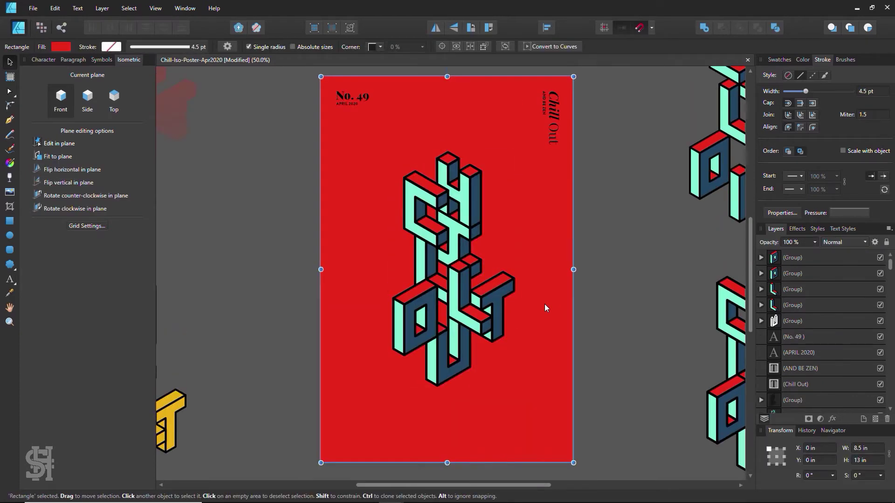
right_click(546, 304)
mouse_move(568, 160)
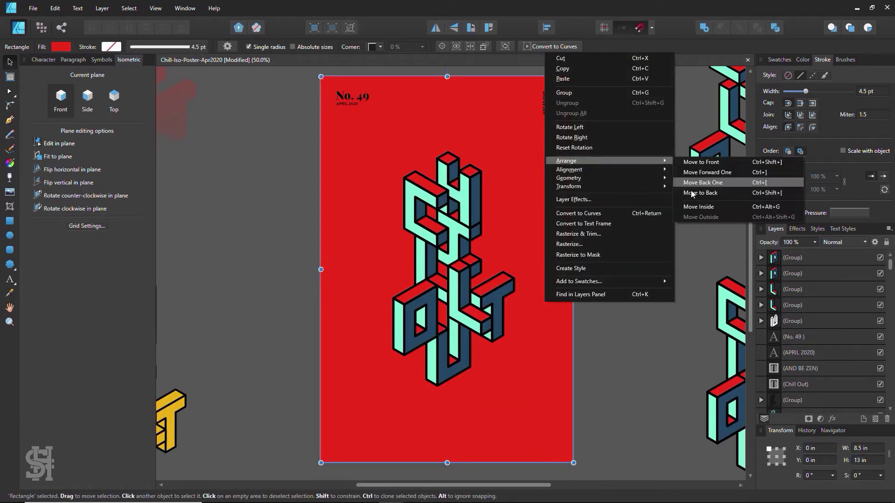
click(692, 192)
Step: Colour the lettering outline yellow from Swatches and reduce its stroke width
click(442, 318)
click(779, 59)
click(788, 135)
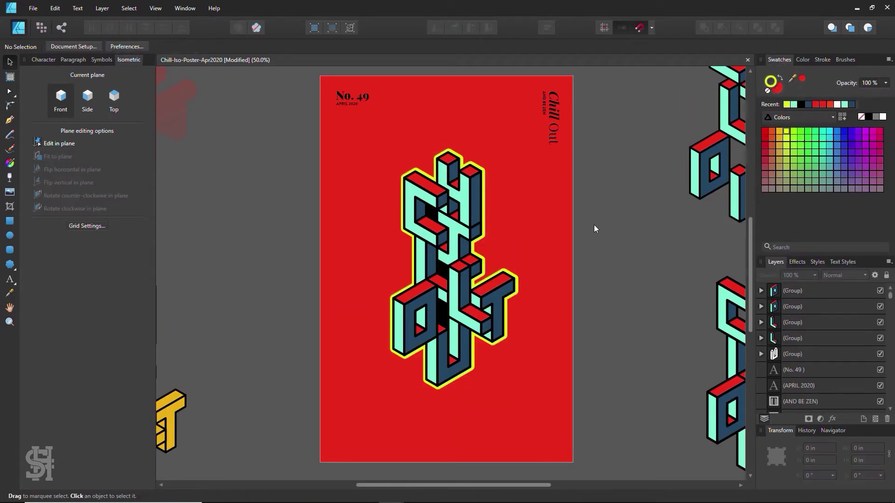
click(9, 91)
click(10, 62)
click(823, 59)
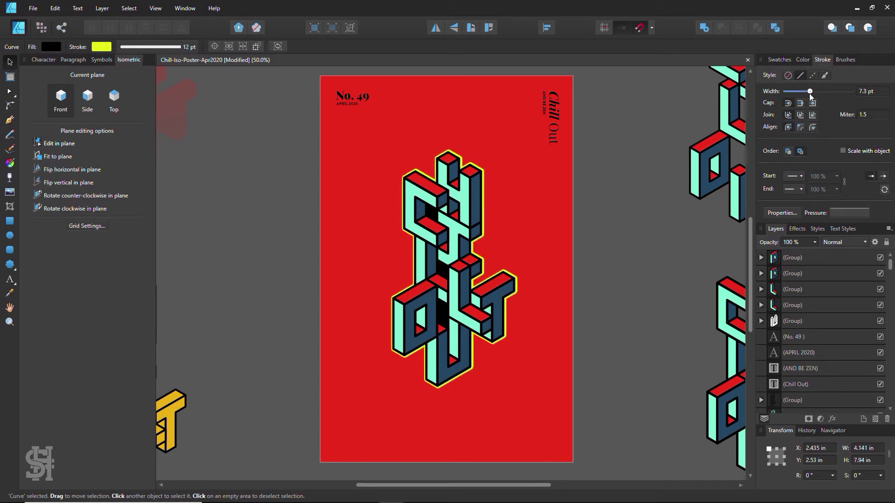
drag(826, 91, 804, 91)
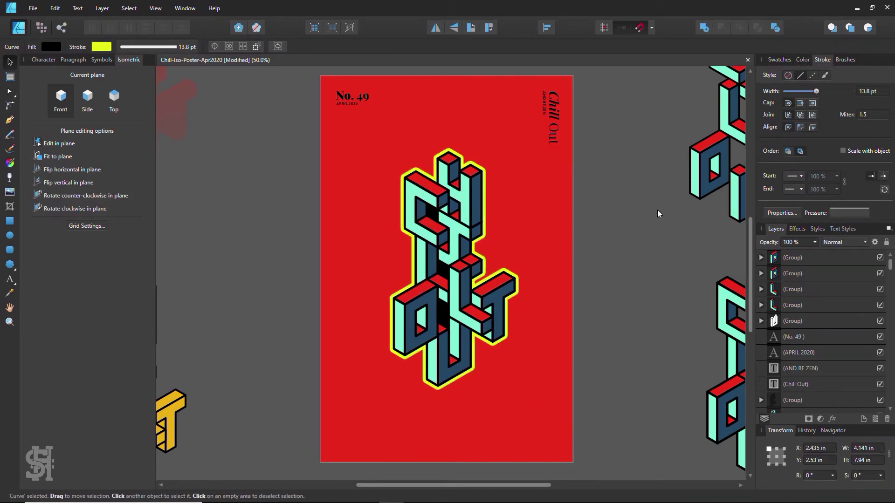
key(z)
scroll(451, 273, down, 5)
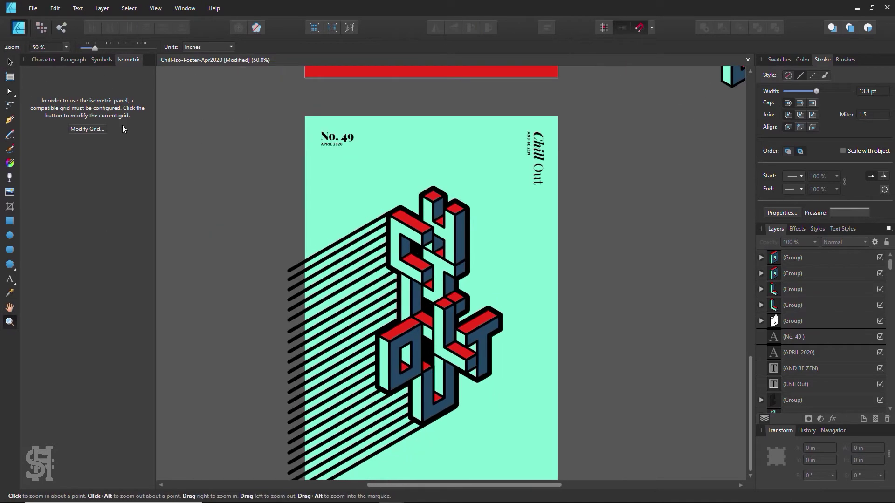
Step: Delete the old speed lines from the mint poster
key(v)
click(375, 410)
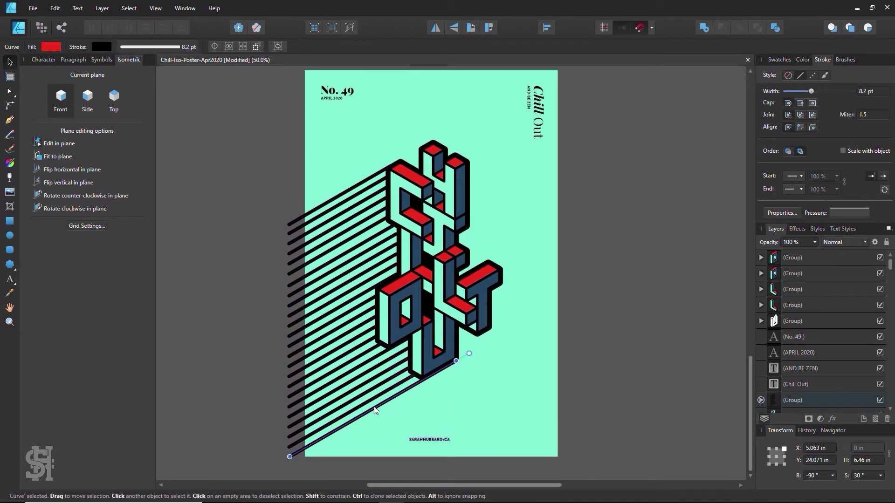
mouse_move(265, 449)
mouse_down()
mouse_move(325, 436)
mouse_move(290, 454)
mouse_up()
drag(270, 426, 368, 246)
key(Delete)
Step: Draw a new 5.5 pt speed line with the Pen tool and group the evenly spaced lines
key(p)
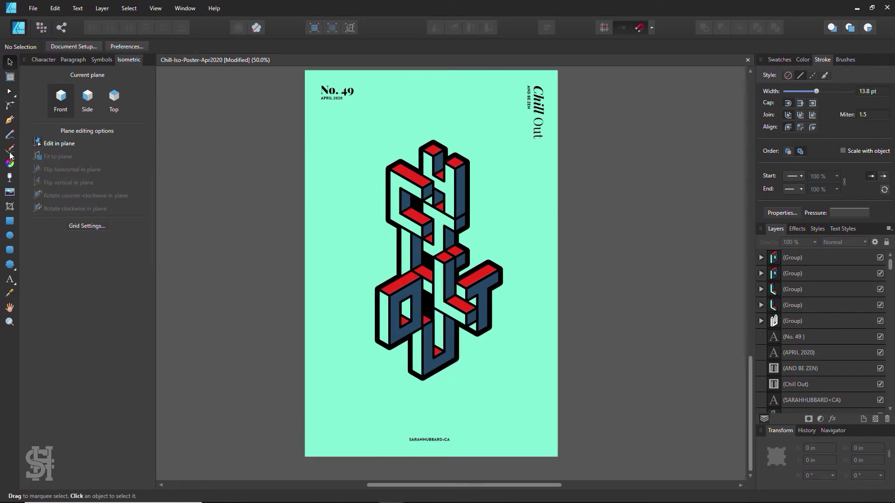
scroll(309, 178, up, 2)
drag(310, 178, 363, 191)
key(v)
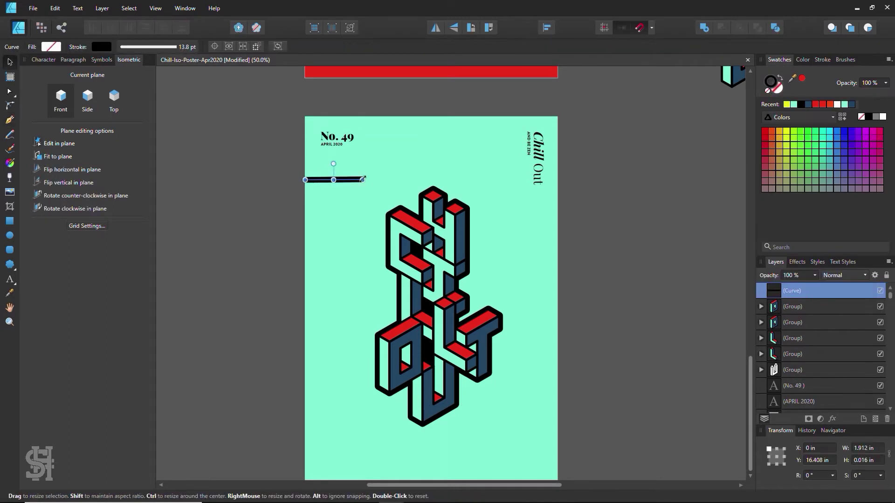
click(822, 60)
key(Return)
scroll(344, 148, down, 1)
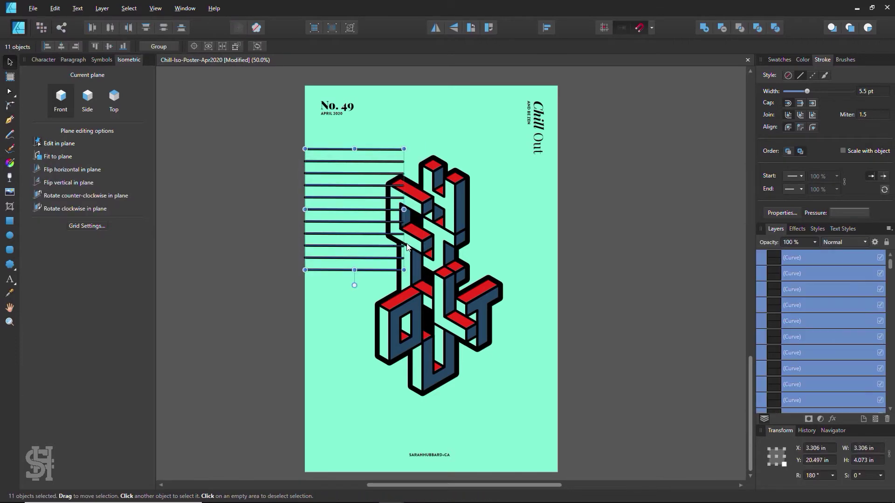
key(ctrl+g)
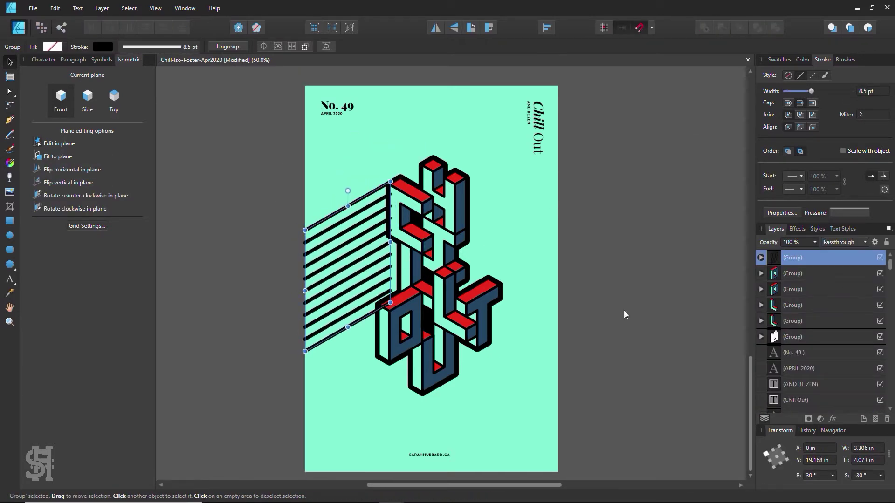
Step: Widen the stripe spacing, place the stripes left of the lettering, and duplicate the red poster
click(589, 244)
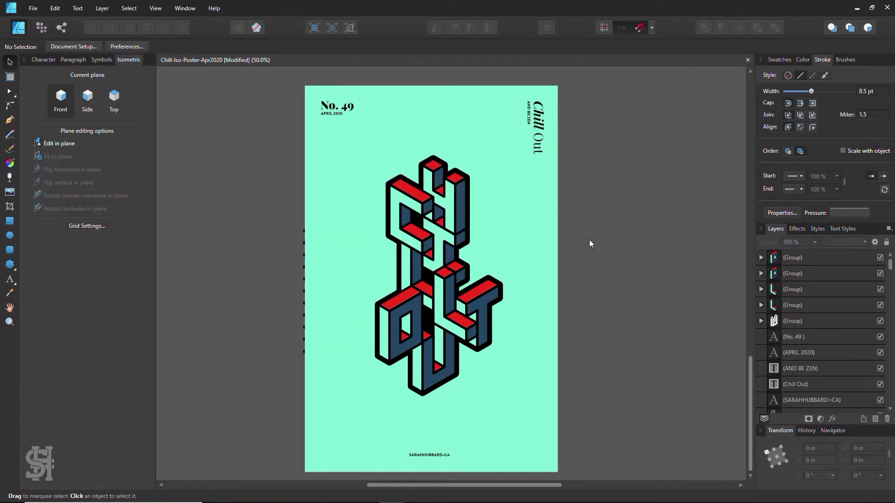
click(336, 279)
drag(354, 355, 390, 466)
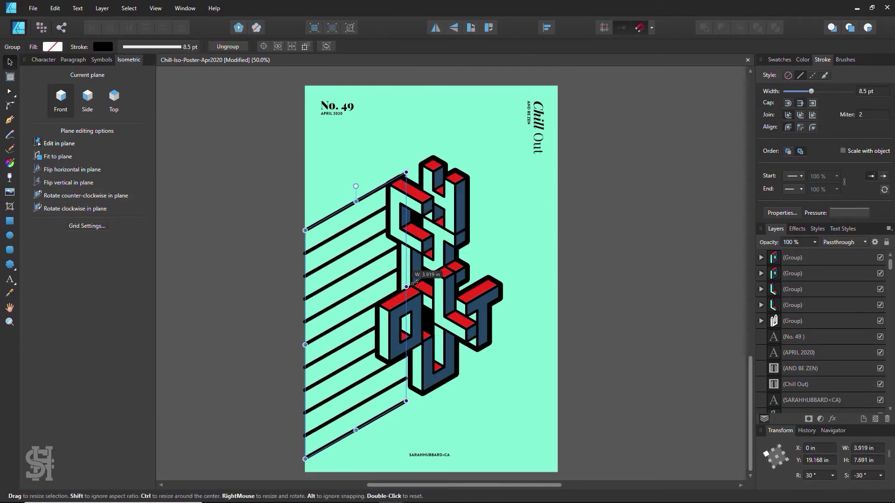
click(539, 360)
click(364, 202)
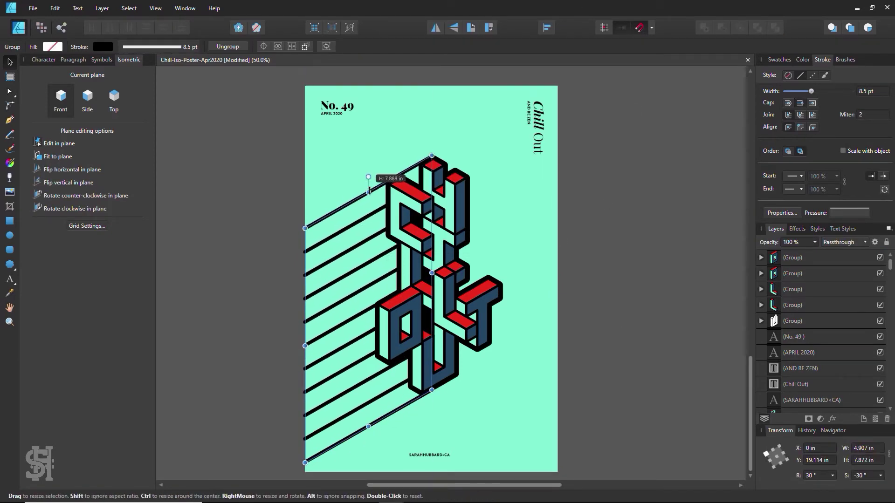
click(10, 62)
scroll(376, 197, up, 2)
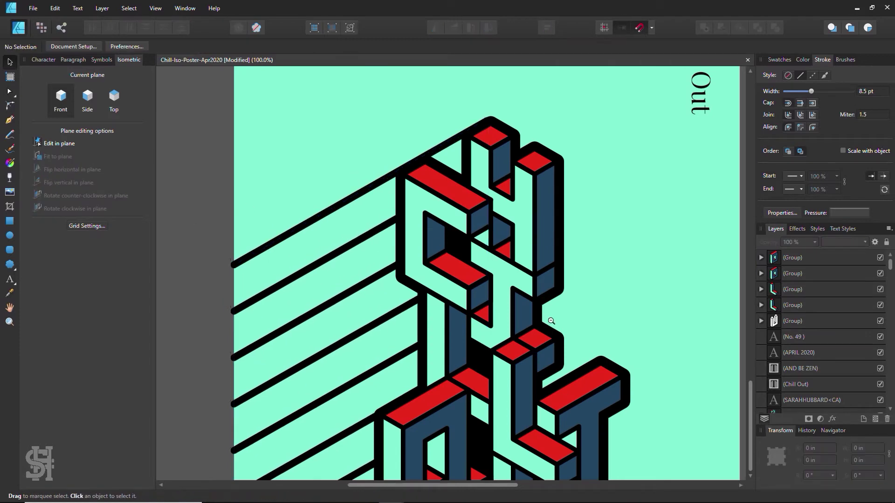
scroll(551, 322, down, 2)
drag(372, 205, 351, 215)
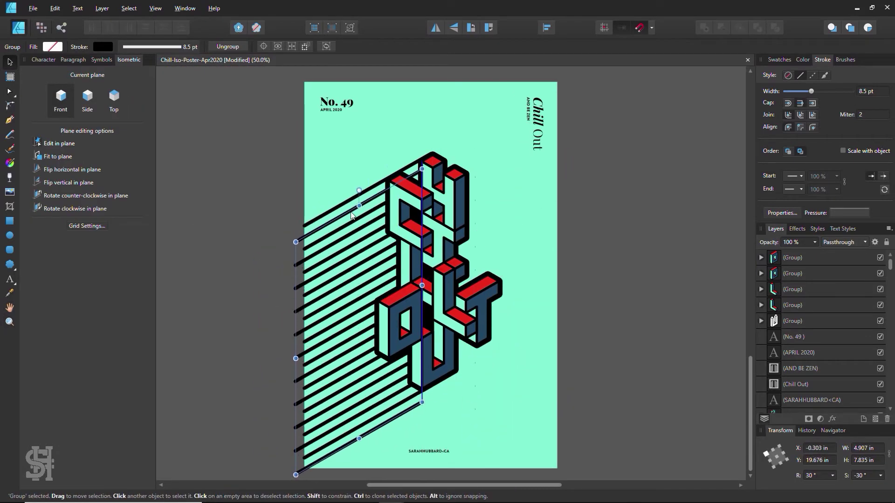
click(569, 290)
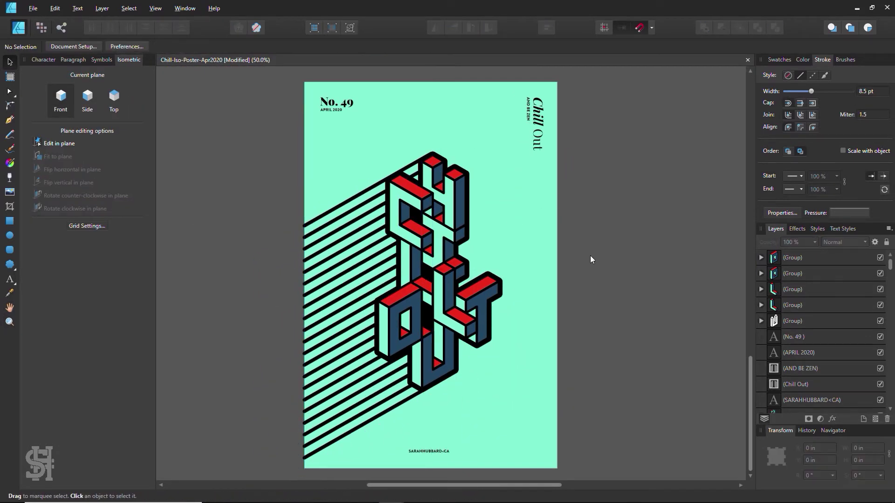
scroll(591, 259, down, 2)
mouse_move(277, 120)
mouse_down()
mouse_move(420, 308)
mouse_move(429, 334)
mouse_up()
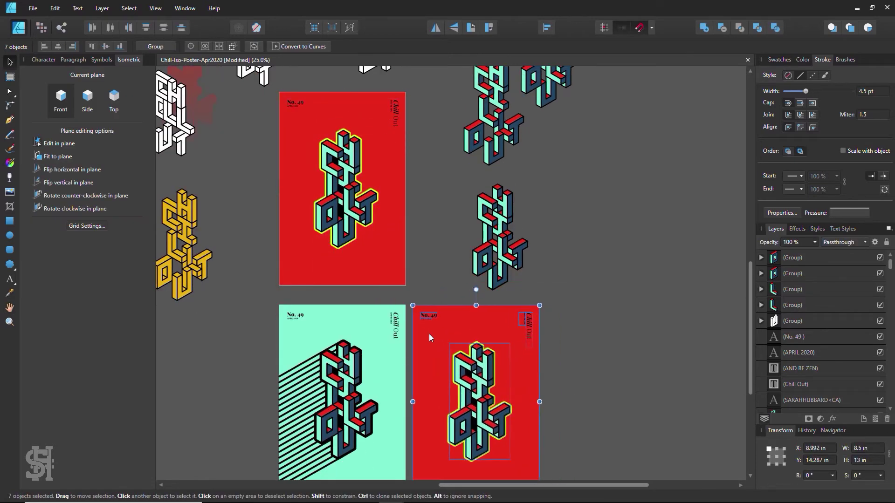
Step: Move the copied poster into place and recolour its background dark blue
drag(499, 238, 573, 205)
scroll(268, 211, up, 2)
click(267, 211)
click(779, 59)
click(852, 103)
key(ctrl+d)
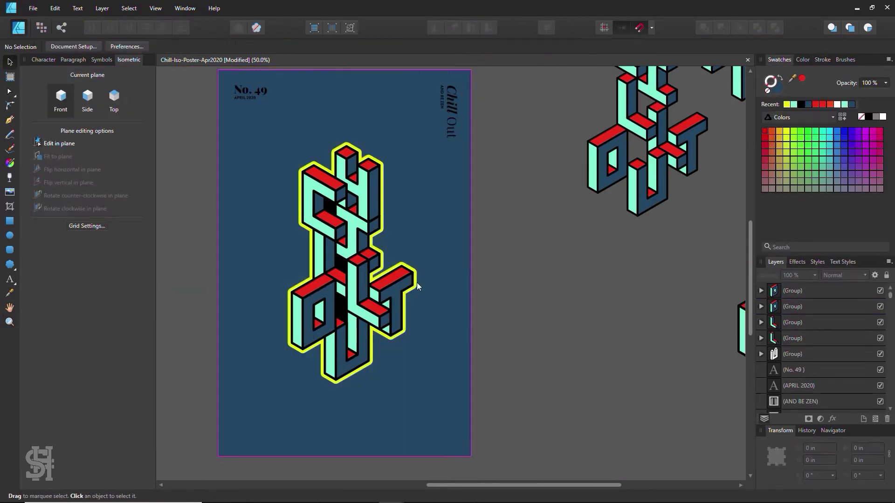
Step: Recolour, then delete, the lettering outline shape on the navy poster
click(417, 286)
scroll(512, 452, left, 2)
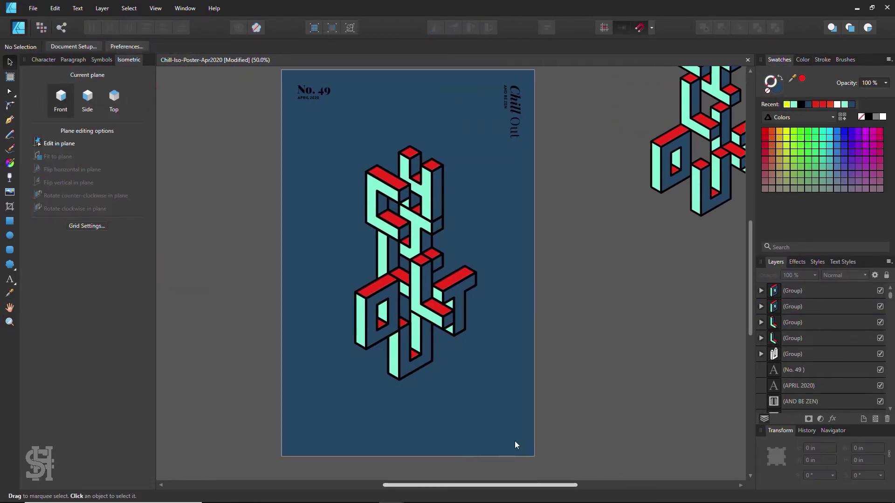
click(801, 104)
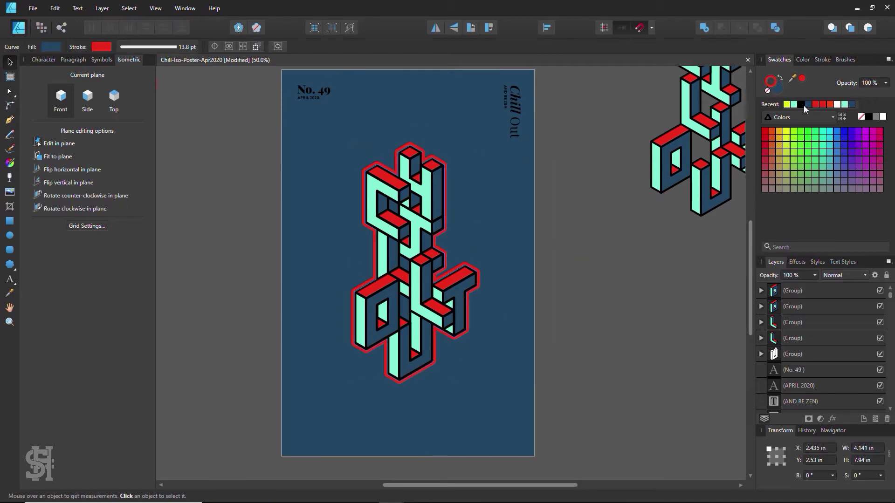
mouse_move(408, 269)
mouse_down()
mouse_move(488, 284)
mouse_move(567, 280)
mouse_up()
key(Delete)
Step: Draw a black shadow shape on the floor plane and arrange it in front of the background
key(m)
scroll(420, 279, down, 1)
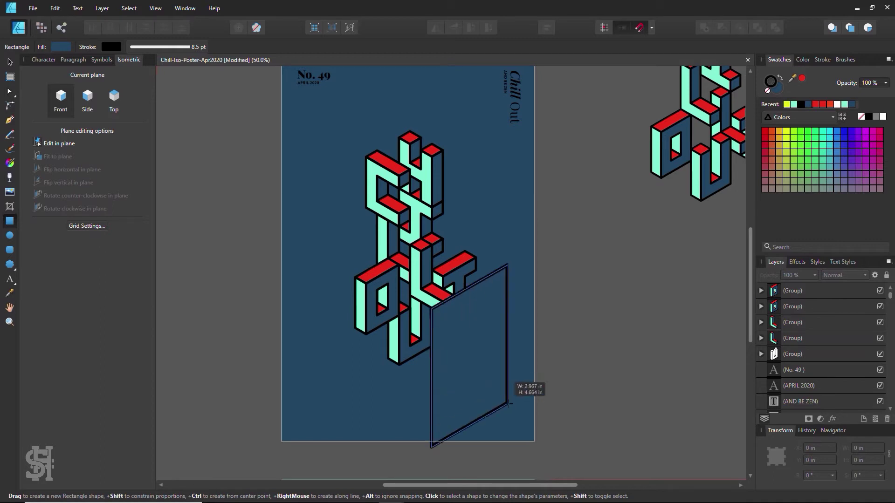
drag(508, 405, 508, 404)
key(v)
key(Delete)
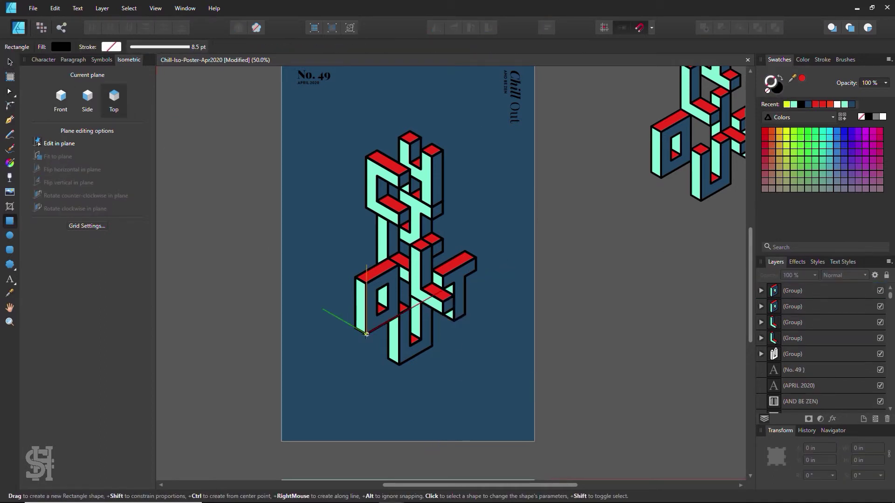
drag(366, 333, 643, 367)
right_click(522, 320)
click(671, 208)
right_click(493, 248)
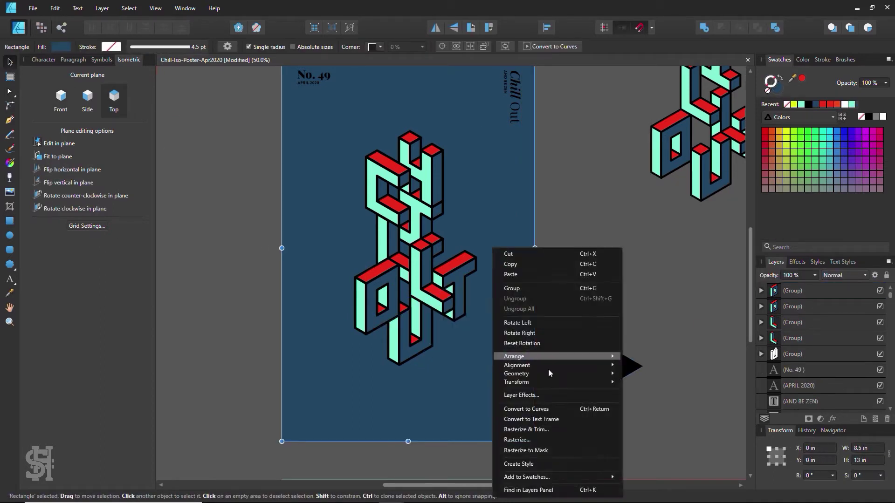
key(ctrl+shift+bracketleft)
Step: Resize and reposition the black shadow so it extends from under the lettering
click(512, 356)
scroll(512, 357, up, 1)
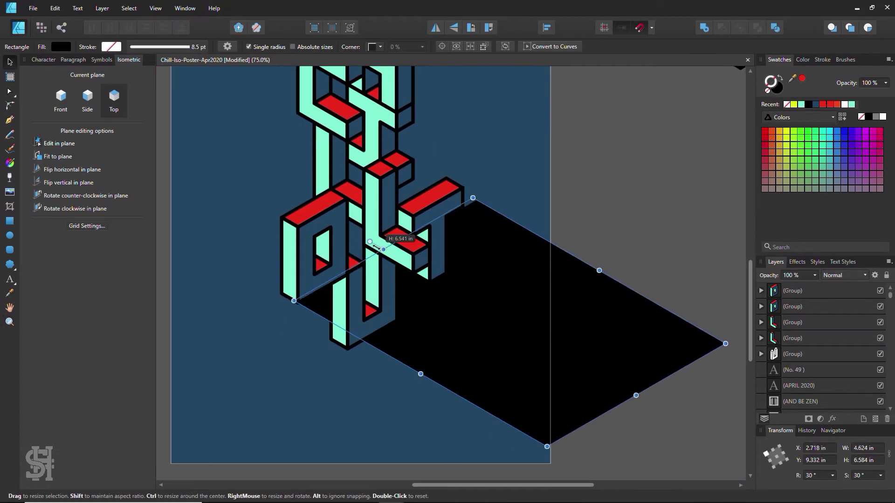
drag(373, 246, 370, 241)
click(650, 248)
click(612, 297)
click(601, 187)
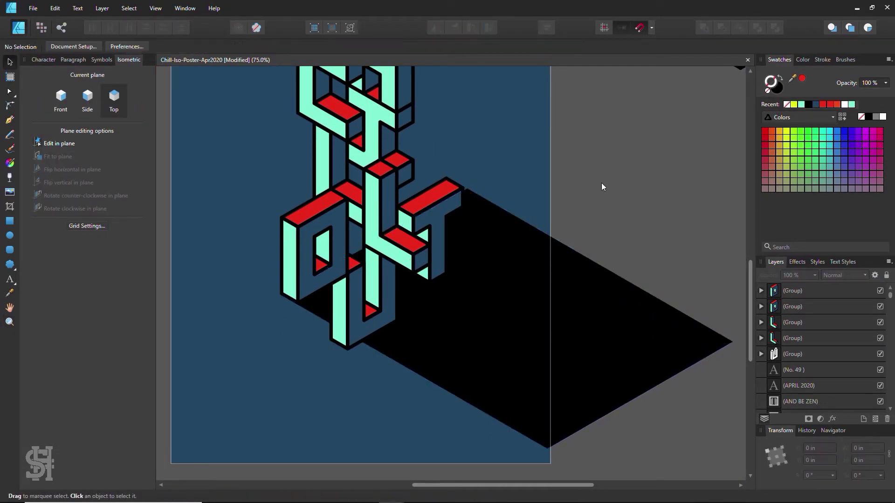
drag(473, 301, 489, 369)
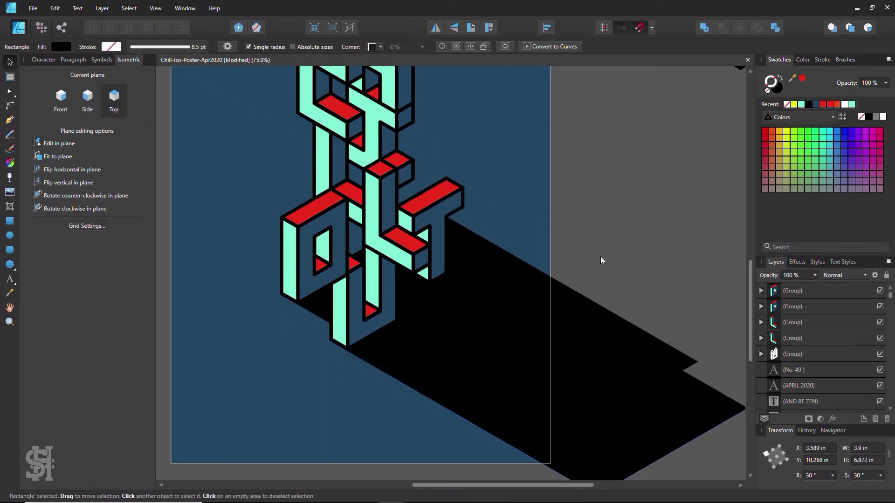
drag(601, 261, 593, 232)
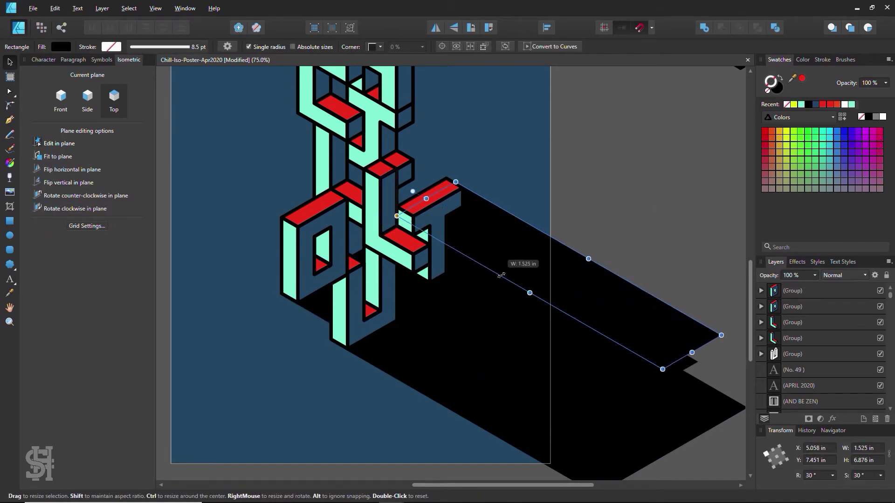
scroll(596, 303, down, 1)
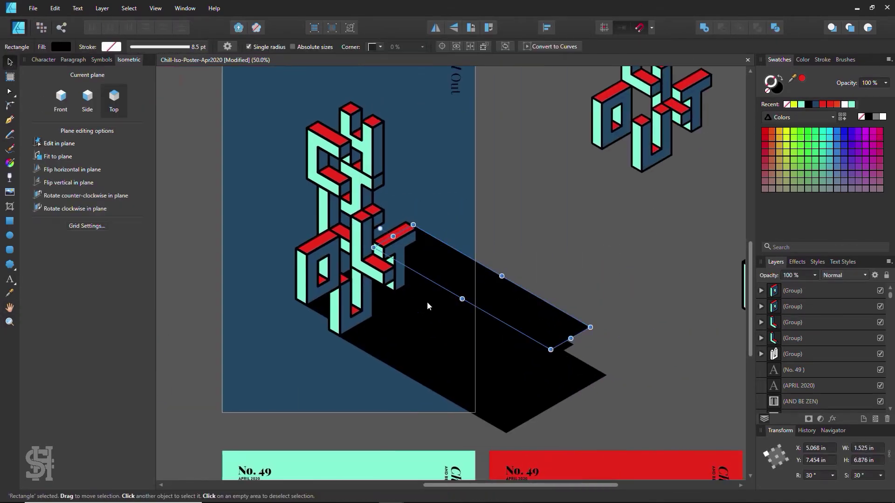
Step: Cover the shadow's overhang with a rectangle and subtract it to clip the shadow
shift+click(427, 305)
click(59, 143)
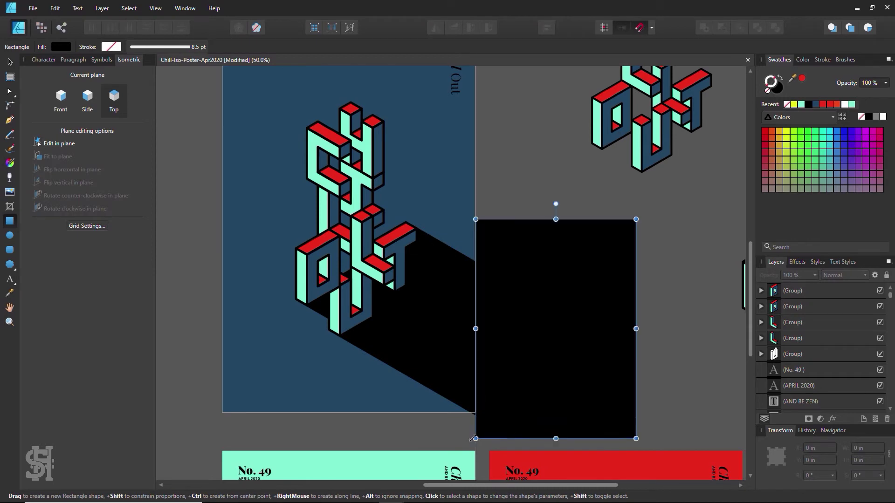
key(Delete)
right_click(452, 289)
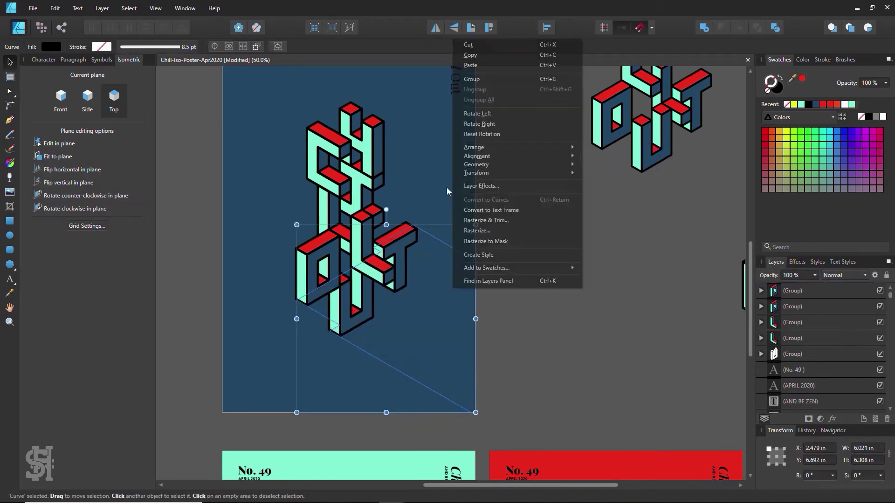
right_click(446, 187)
click(584, 481)
drag(585, 482, 559, 482)
scroll(475, 287, up, 2)
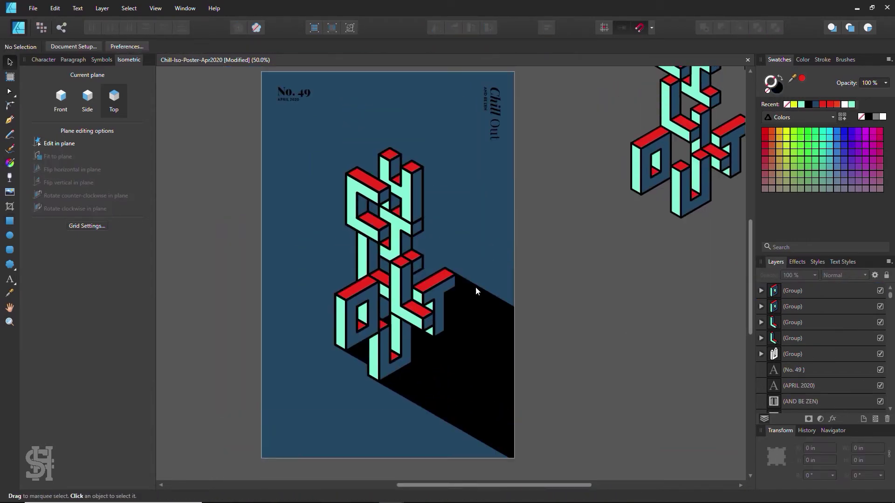
click(430, 312)
Step: Draw a trial rectangle on the navy poster and fill it red
key(a)
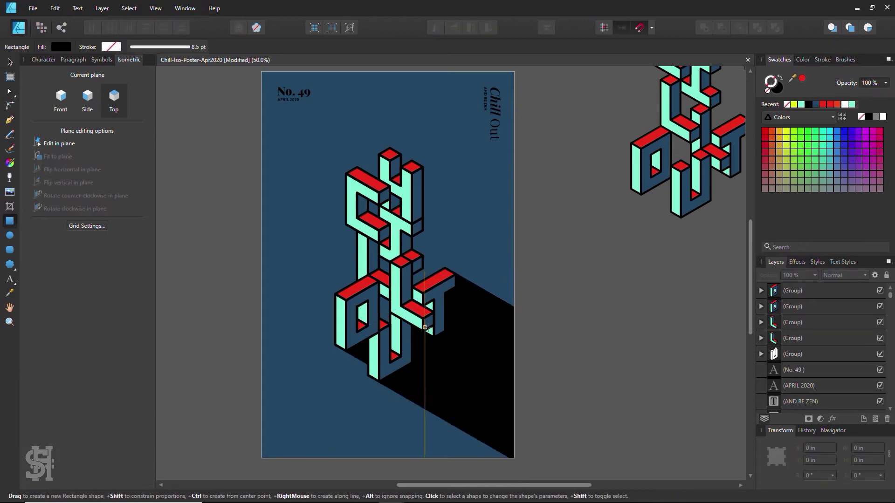
drag(350, 265, 350, 265)
key(ctrl+z)
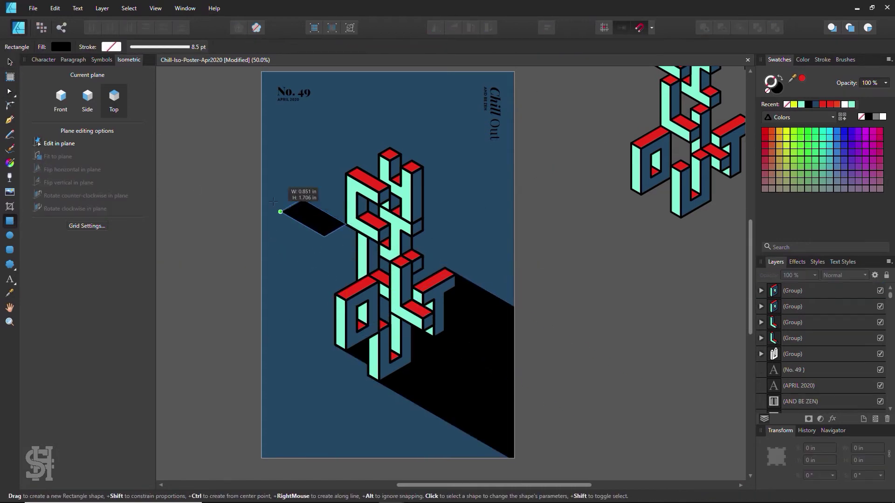
right_click(240, 274)
click(279, 303)
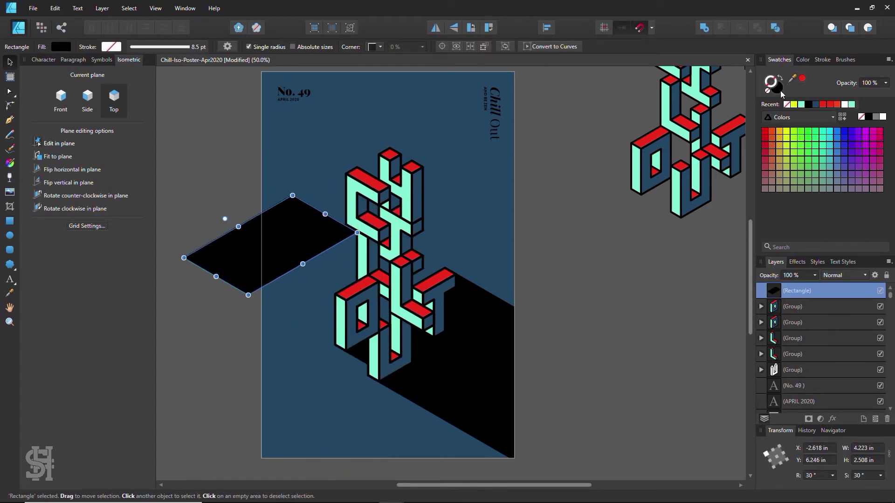
Step: Send the red rectangle behind the letters, then drag the navy poster beside the red one
right_click(389, 264)
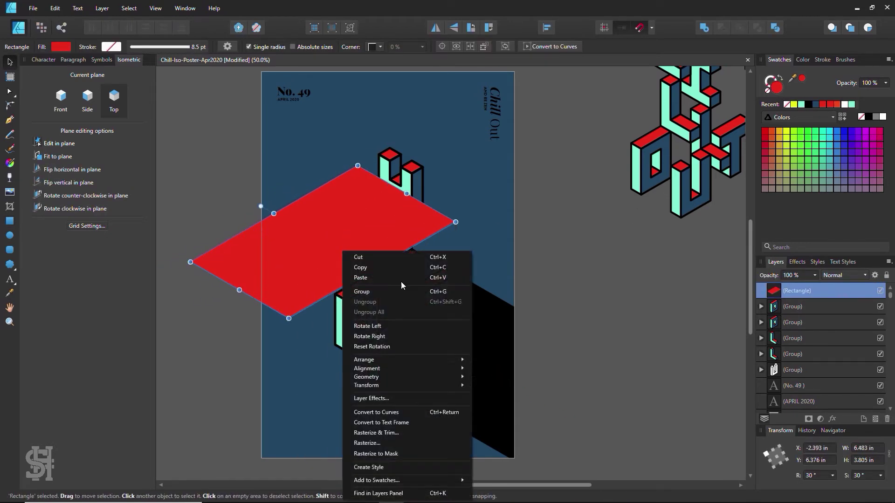
click(512, 391)
right_click(502, 200)
click(676, 321)
drag(295, 241, 308, 287)
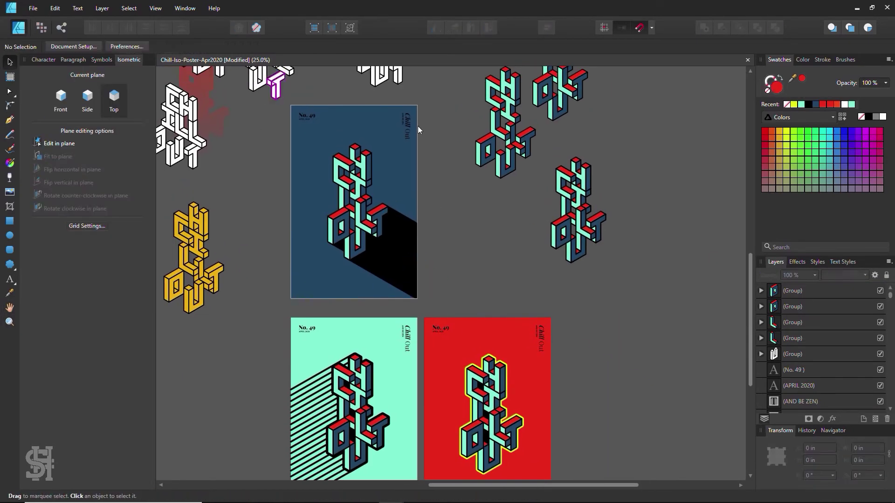
drag(410, 135, 570, 328)
Step: Deselect the mint poster and bring the red poster's lettering into view
scroll(570, 328, down, 2)
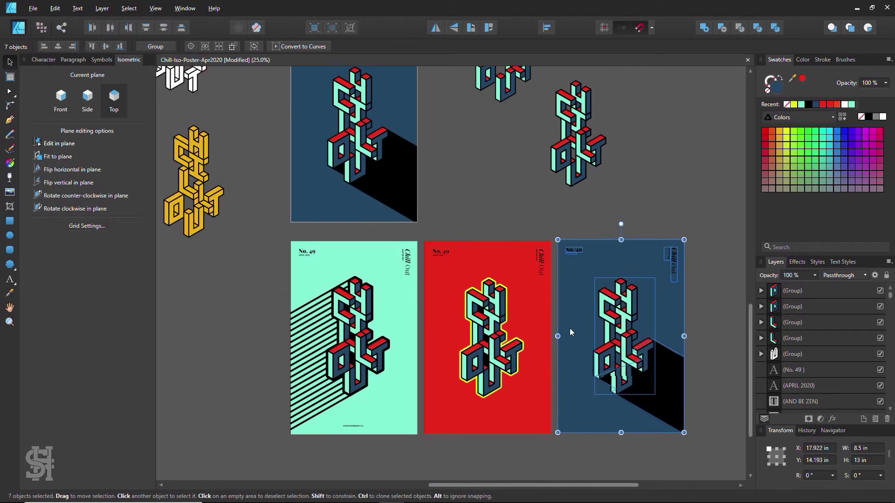
drag(282, 233, 421, 466)
click(422, 470)
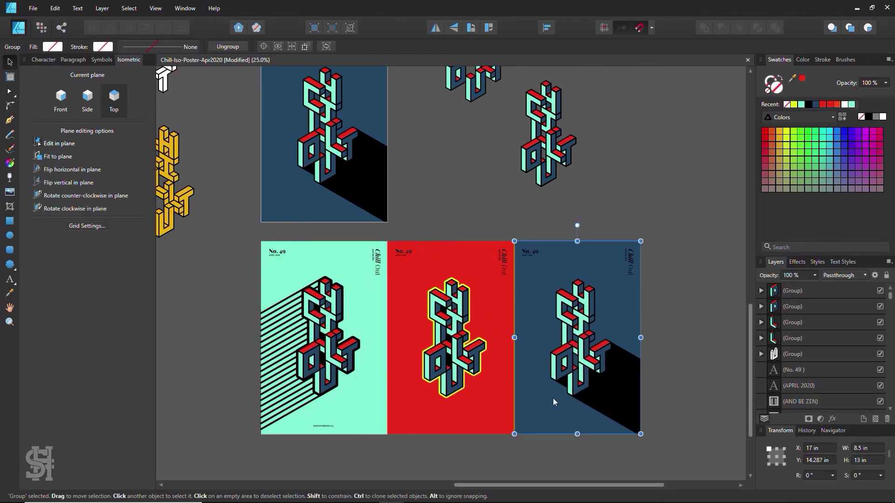
key(h)
scroll(553, 398, up, 2)
scroll(531, 223, down, 2)
key(v)
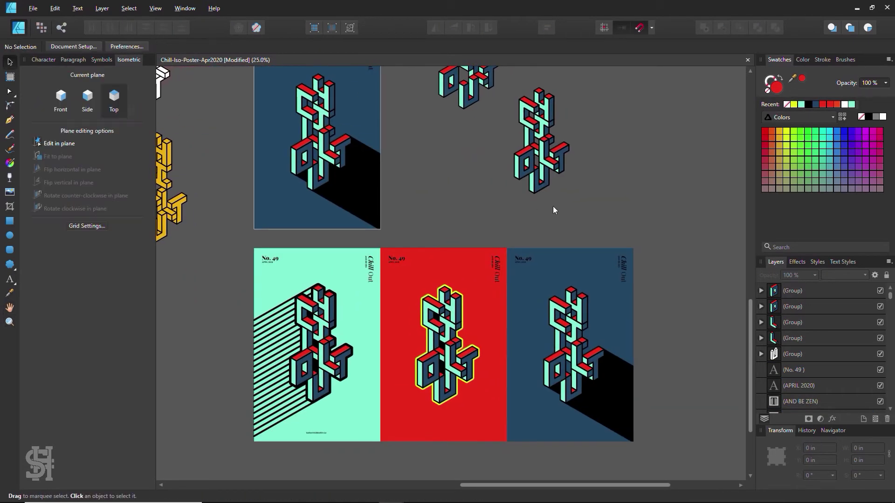
scroll(470, 396, up, 2)
Step: Draw two yellow Pen strokes beside the lettering and group them into a plus mark
key(p)
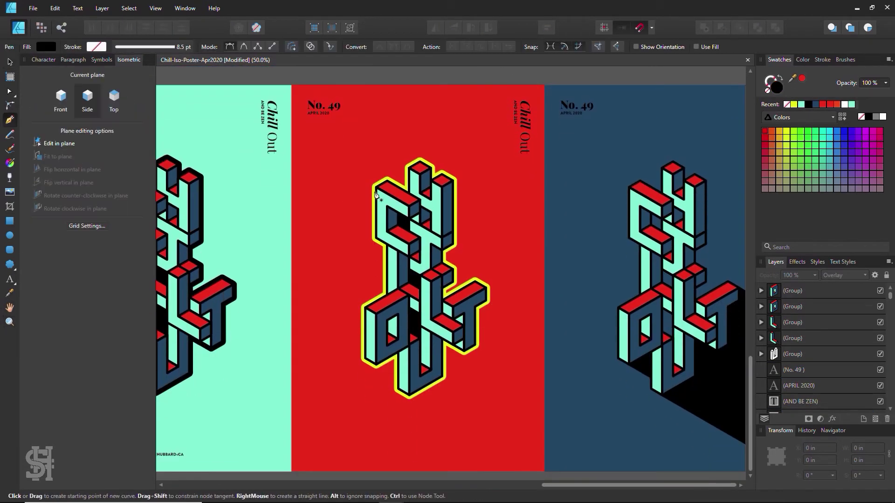
click(794, 104)
click(822, 59)
key(v)
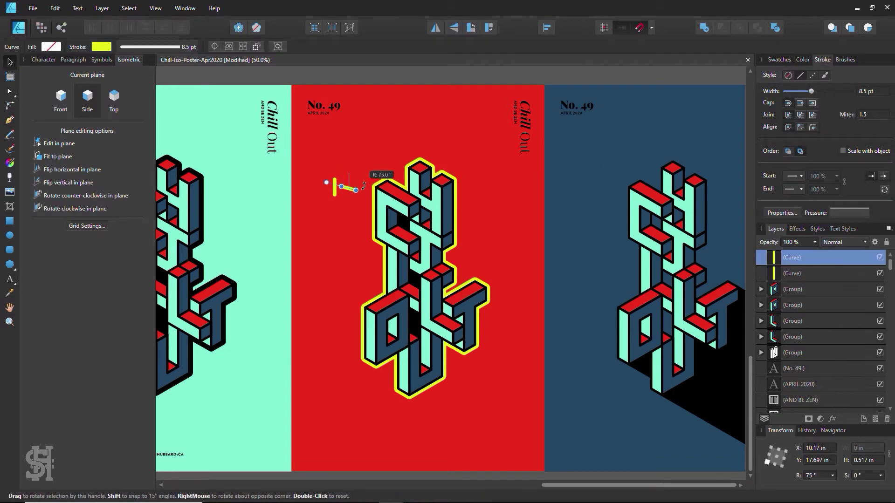
key(ctrl+g)
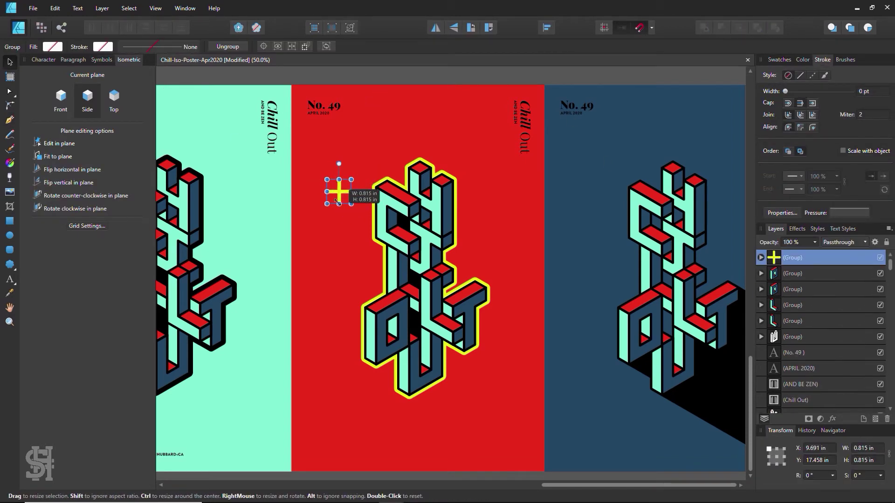
drag(332, 185, 347, 244)
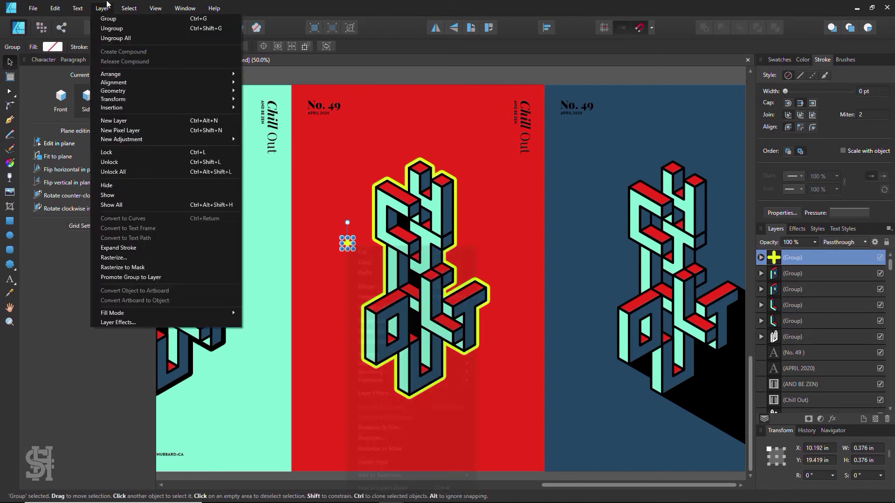
Step: Place an enlarged copy of the plus and expand its stroke into a filled yellow cross
scroll(390, 270, up, 1)
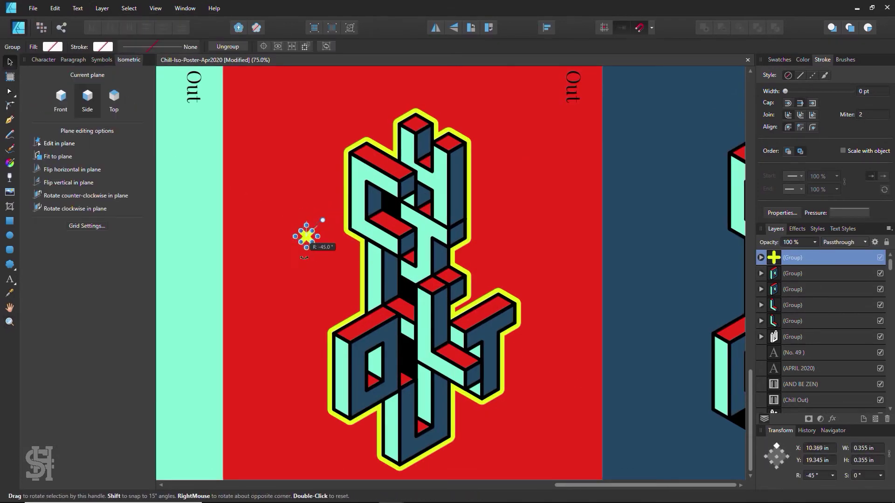
scroll(527, 440, down, 2)
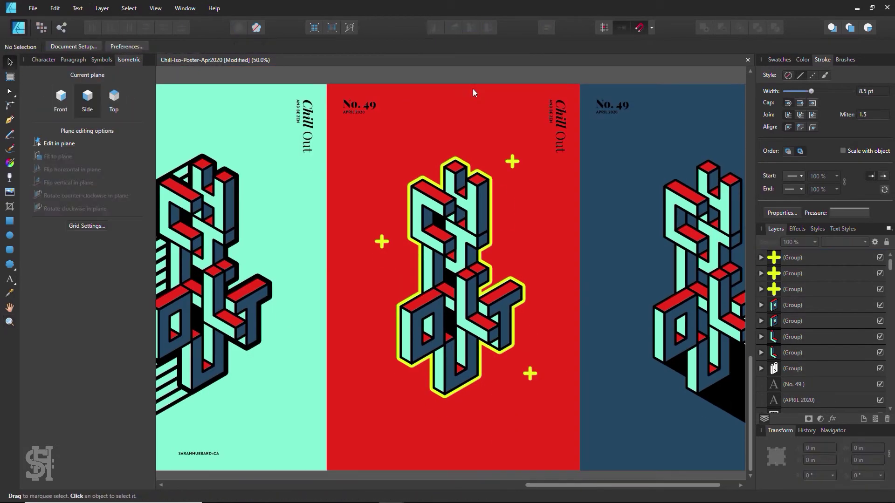
scroll(472, 88, up, 1)
drag(530, 375, 541, 368)
drag(371, 317, 376, 311)
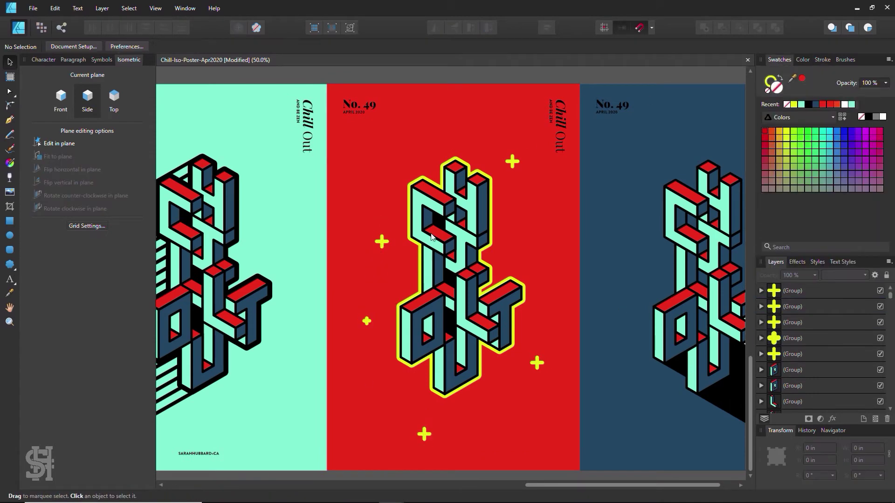
click(102, 8)
click(121, 135)
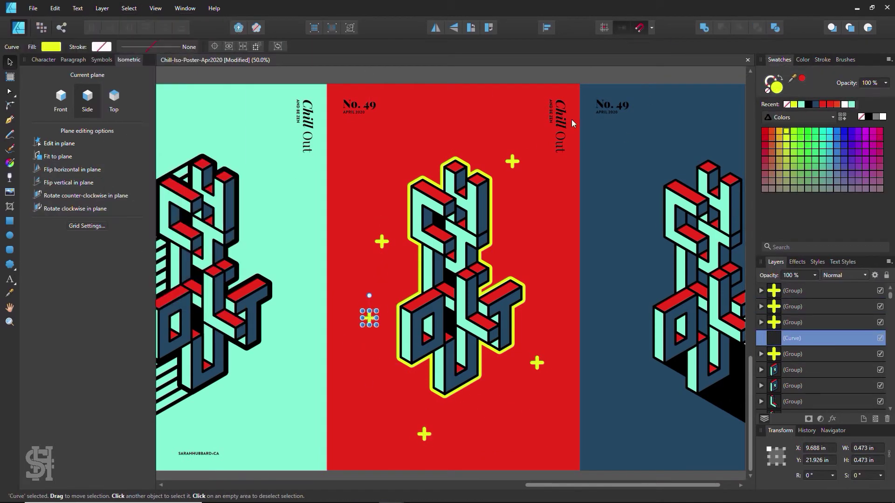
Step: Recolour a small plus mint, duplicate it, and select more small pluses near the bottom
click(363, 302)
key(ctrl+plus)
click(317, 321)
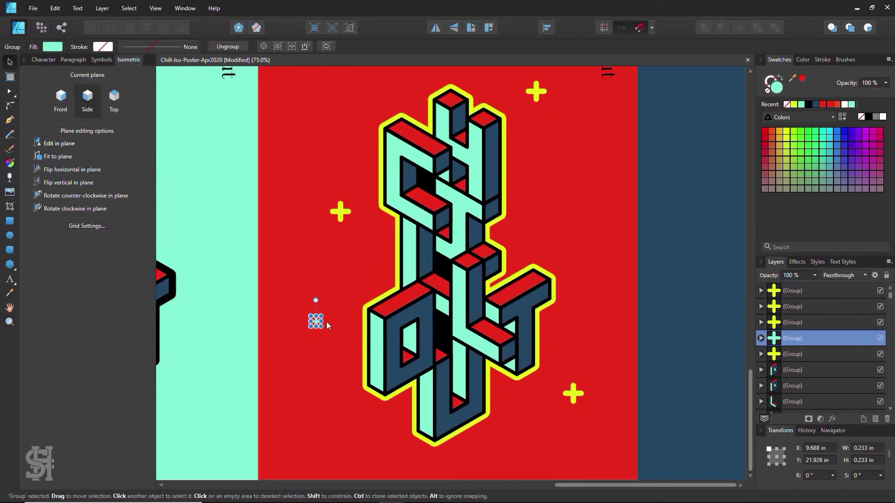
scroll(473, 385, up, 2)
key(ctrl+minus)
click(516, 410)
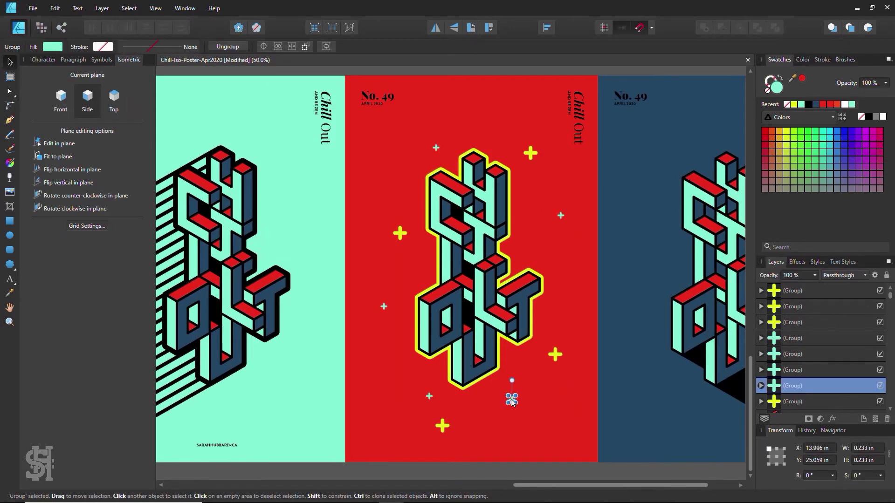
scroll(516, 410, right, 2)
click(379, 419)
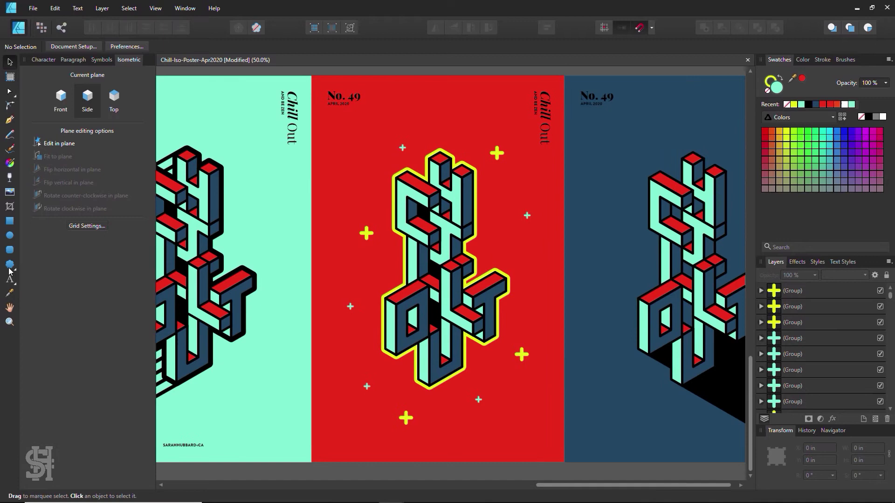
Step: Try a small unfilled triangle left of the lettering, then undo it
click(10, 270)
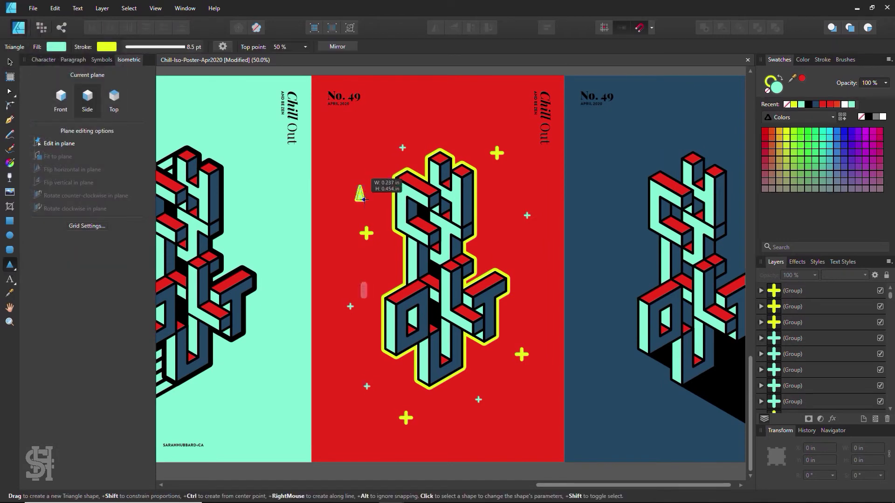
drag(355, 185, 365, 195)
click(822, 59)
click(779, 59)
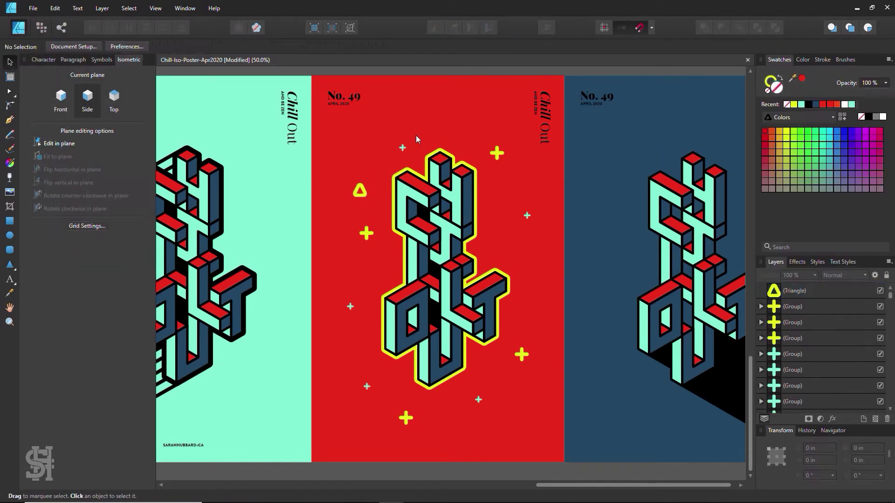
click(861, 117)
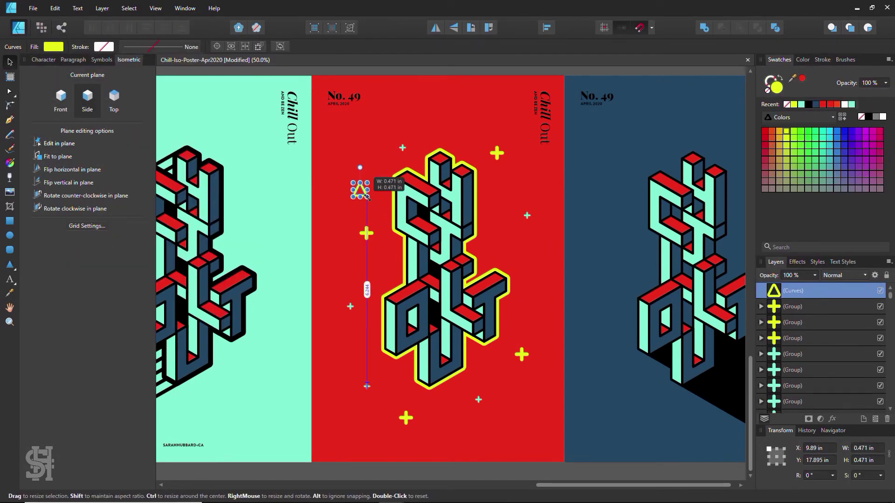
click(359, 189)
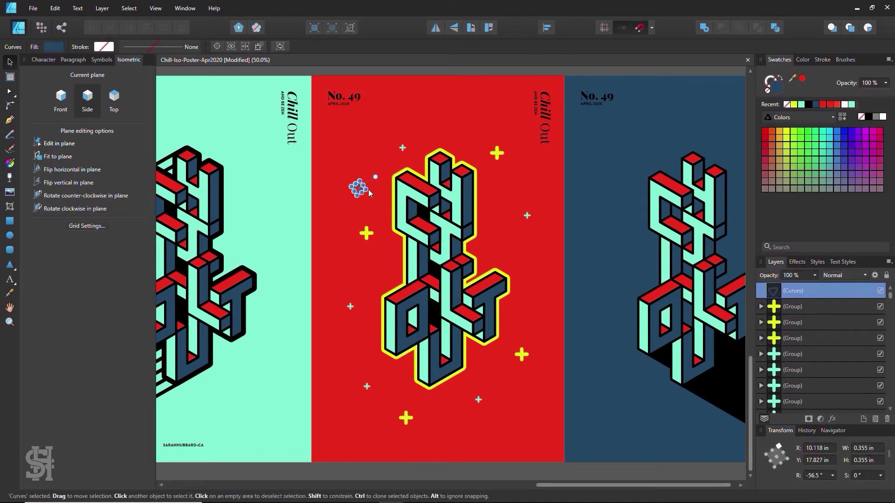
key(ctrl+plus)
click(337, 163)
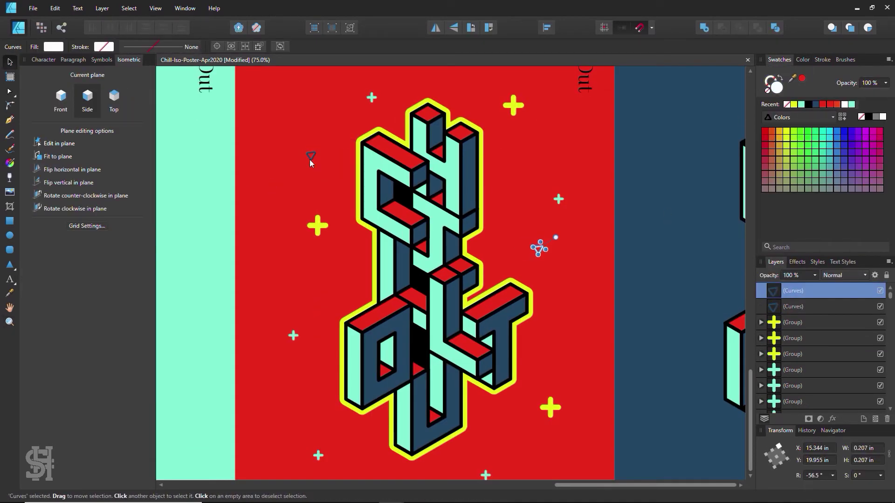
key(ctrl+z)
key(ctrl+z)
Step: Draw a small white ring near the poster's top left, undoing a trial yellow recolour
key(m)
drag(307, 152, 304, 149)
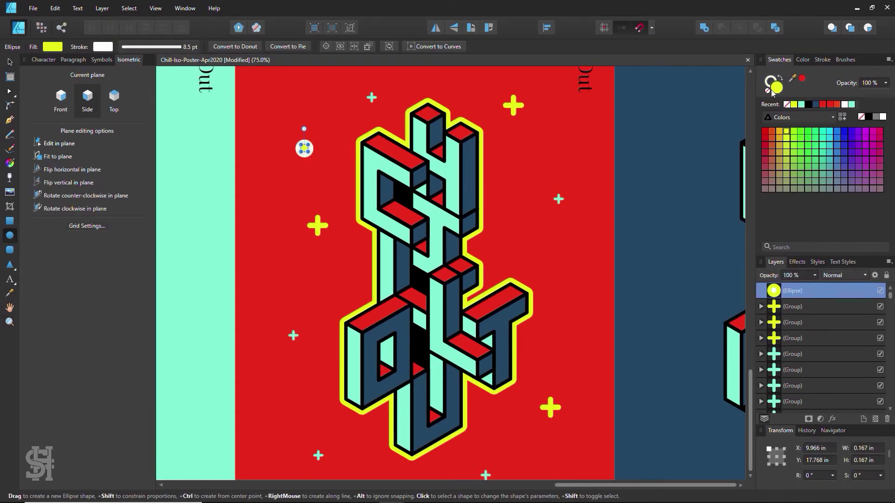
click(822, 59)
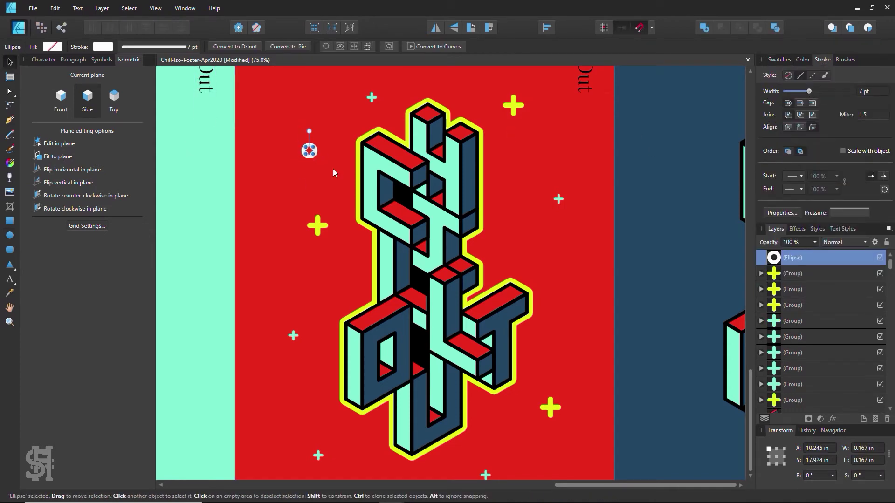
scroll(565, 288, down, 2)
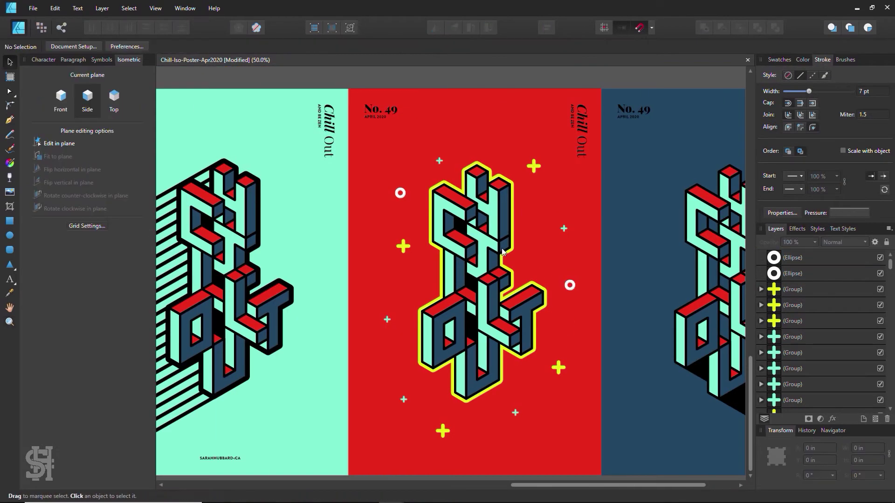
click(779, 59)
click(532, 150)
key(ctrl+z)
key(ctrl+z)
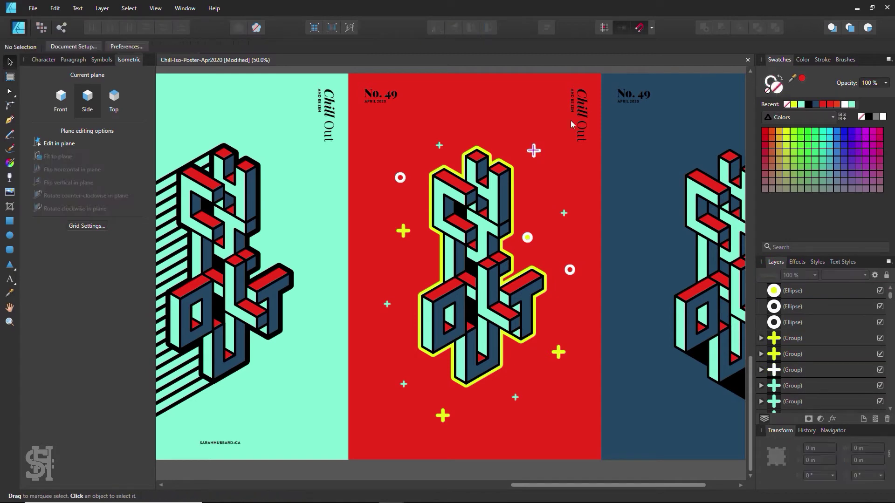
Step: Copy the small dark plus marks, move them higher and tilt one into a cross
click(403, 385)
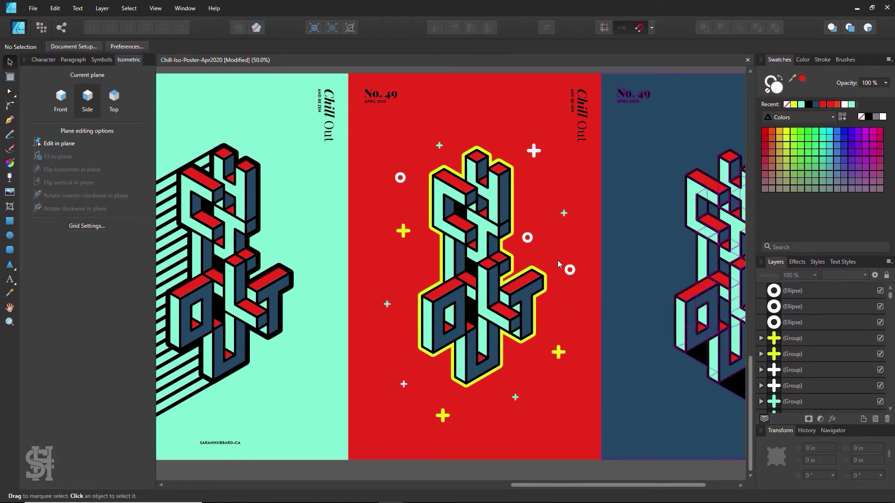
click(570, 293)
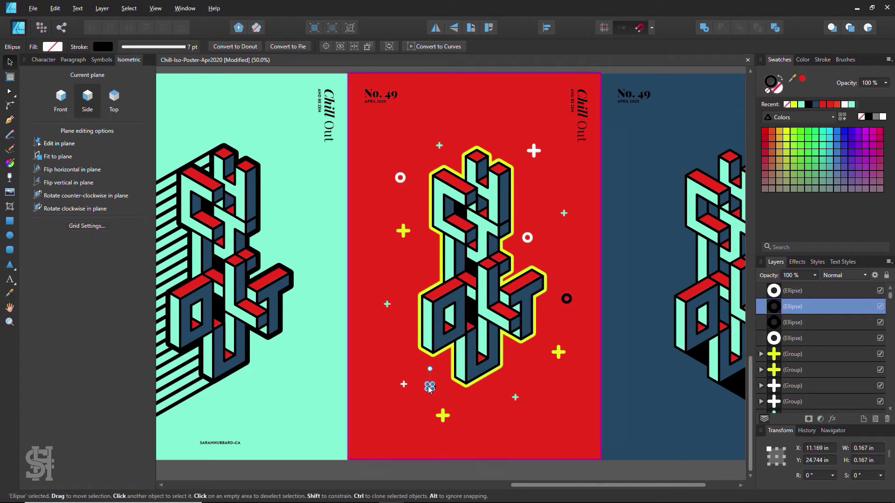
drag(536, 197, 455, 127)
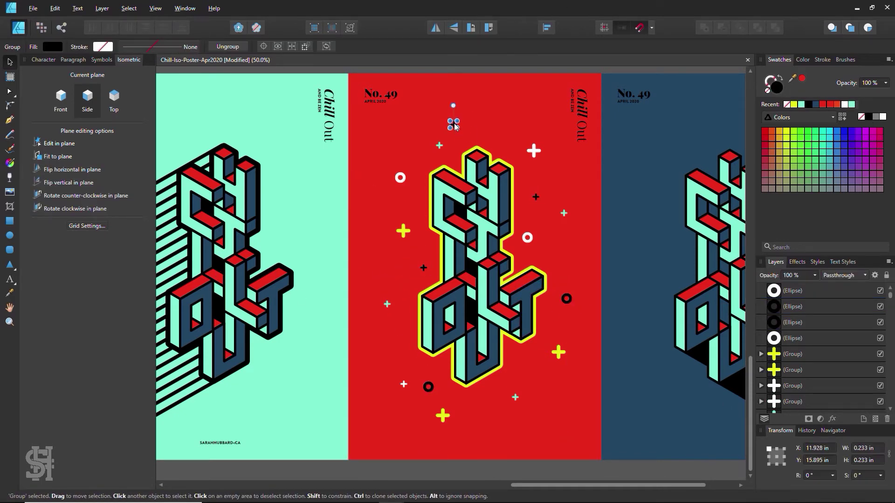
drag(545, 425, 453, 281)
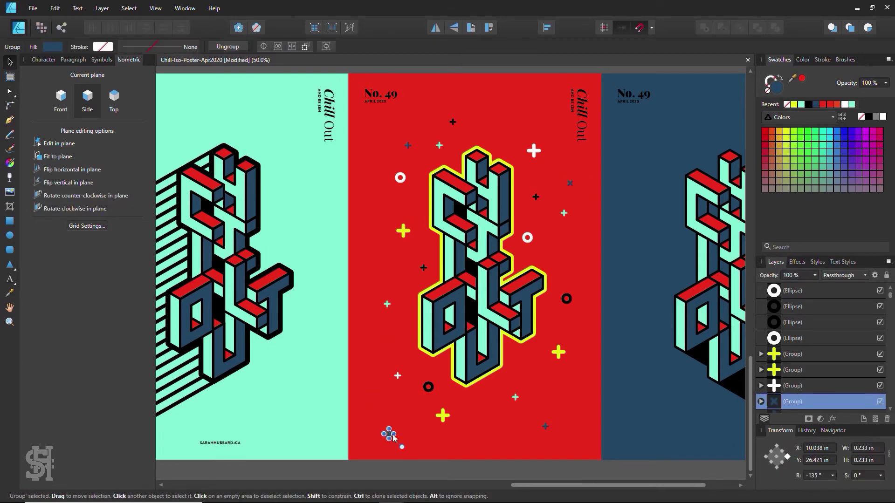
mouse_move(390, 435)
mouse_down()
mouse_move(424, 272)
mouse_move(551, 389)
mouse_up()
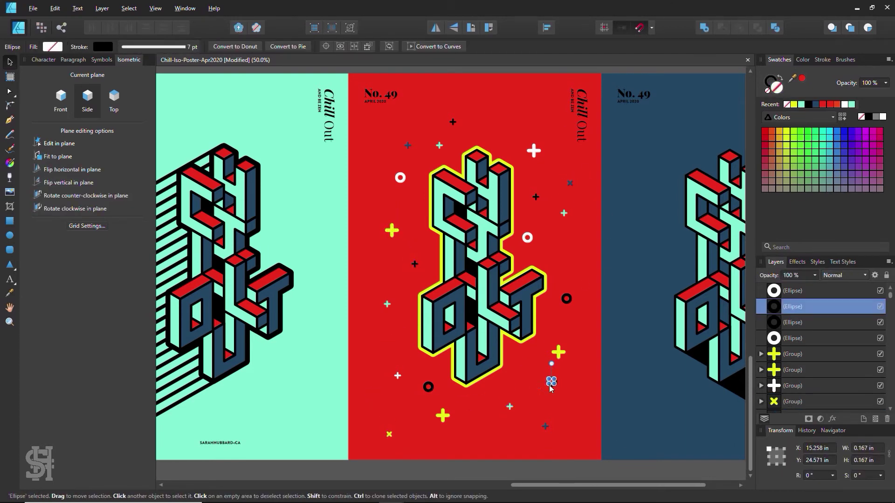
key(h)
drag(609, 485, 651, 485)
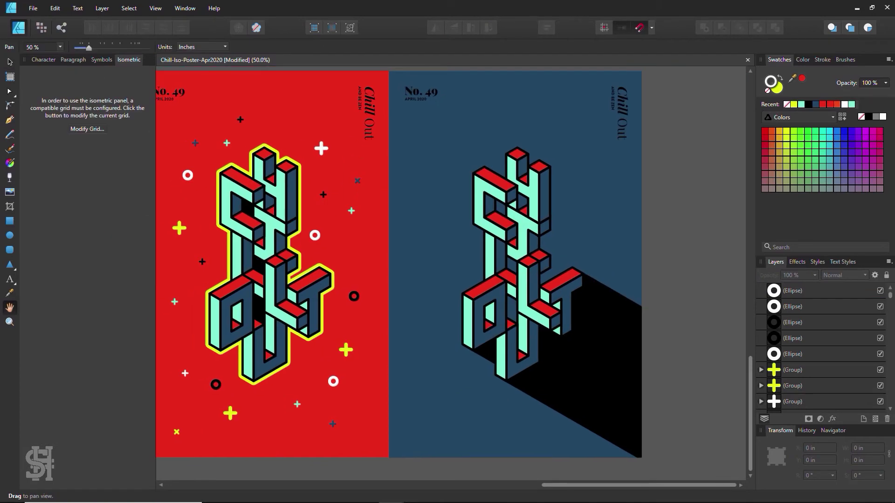
Step: Thin the red poster's yellow outline stroke to 10.7 pt
drag(288, 275, 440, 275)
click(501, 279)
click(822, 59)
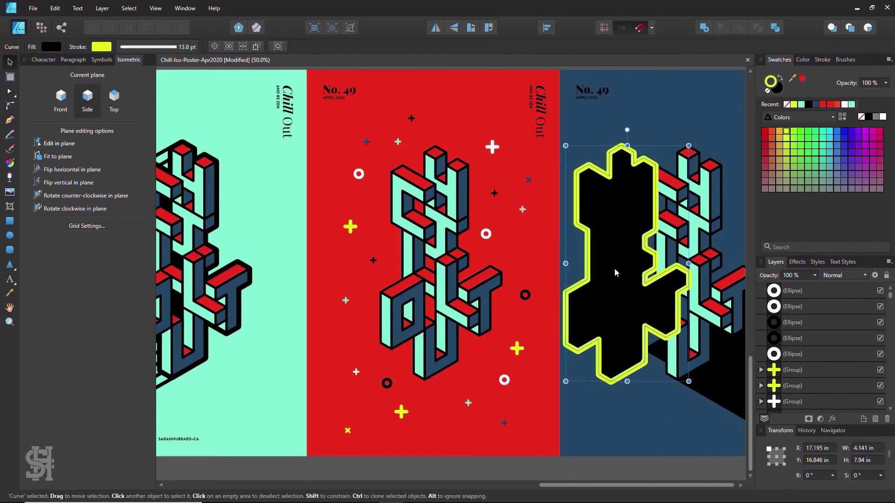
drag(802, 91, 816, 91)
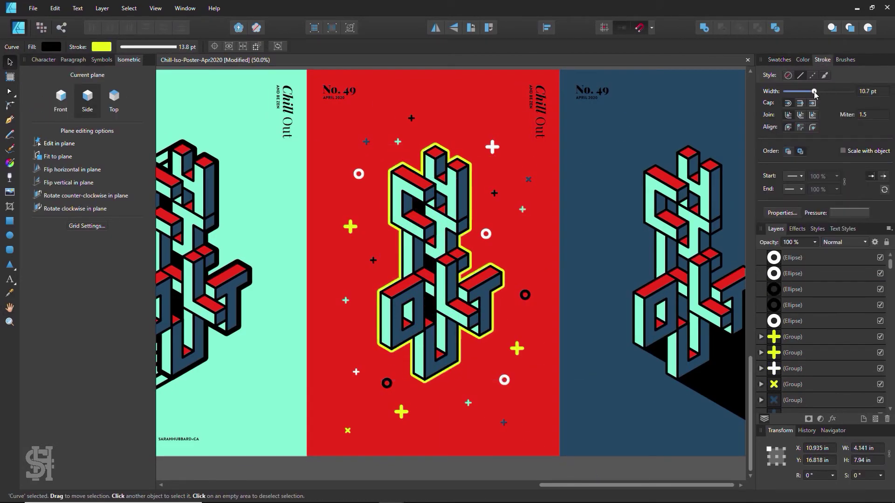
scroll(326, 233, down, 3)
scroll(315, 165, up, 3)
Step: Shift the mint poster's speed lines down and to the left
click(336, 189)
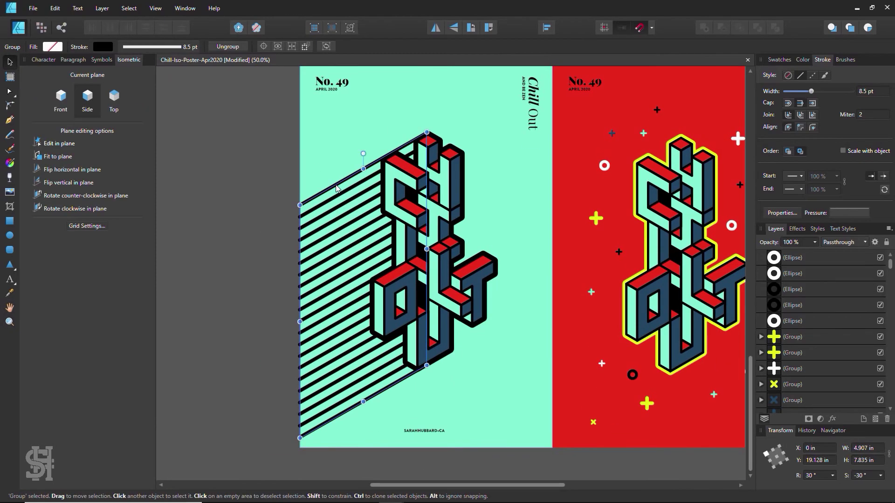
drag(337, 189, 300, 219)
click(269, 216)
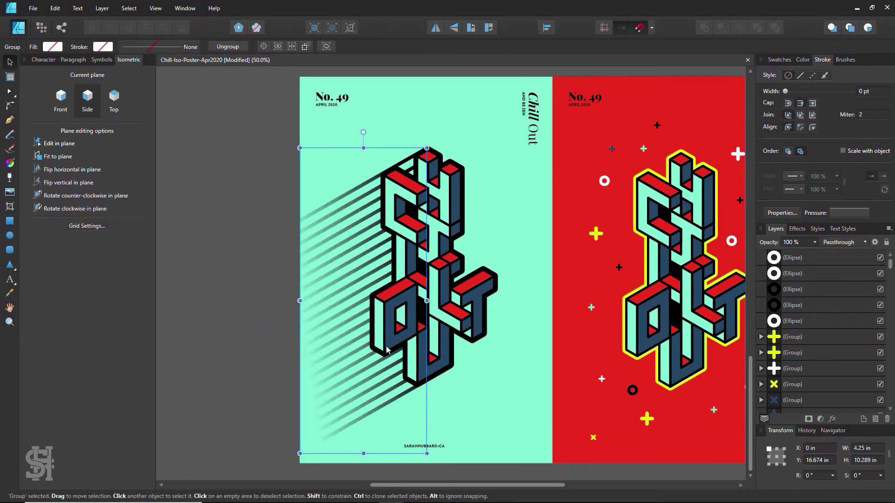
scroll(452, 265, right, 5)
scroll(452, 265, right, 5)
Step: Fade the navy poster's black shadow to transparent with Transparency Tool gradients
click(542, 374)
key(g)
drag(505, 365, 591, 399)
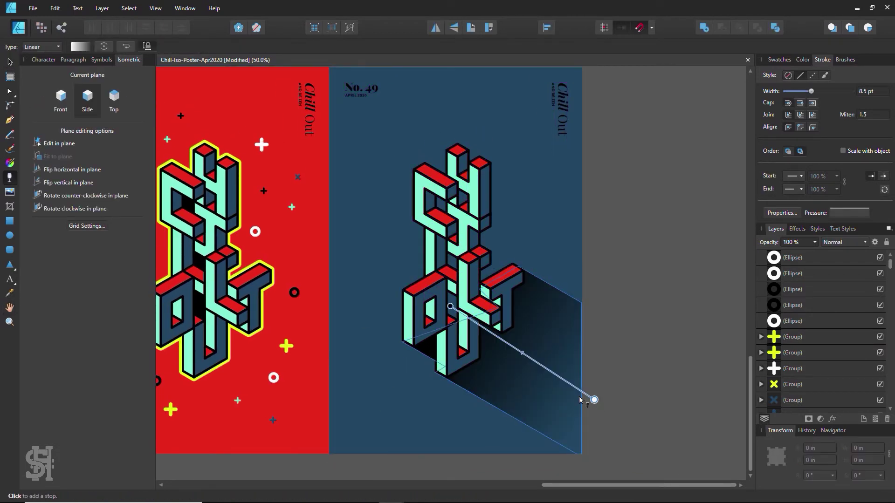
drag(505, 365, 514, 331)
drag(581, 371, 649, 409)
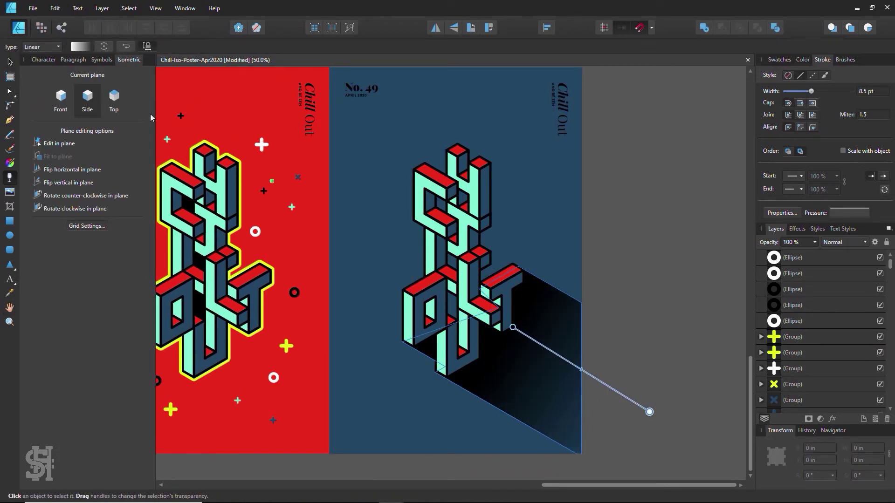
key(v)
scroll(703, 427, down, 2)
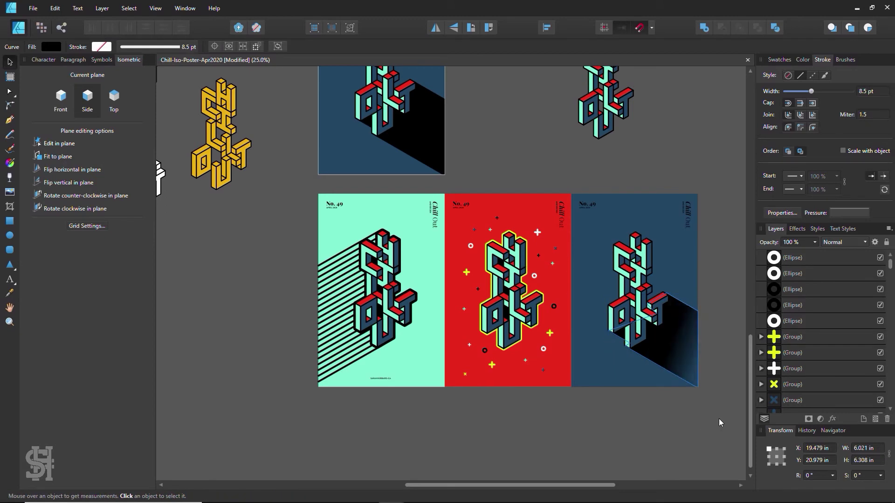
Step: Colour the navy poster's shadow shape black and move it behind the lettering
click(675, 337)
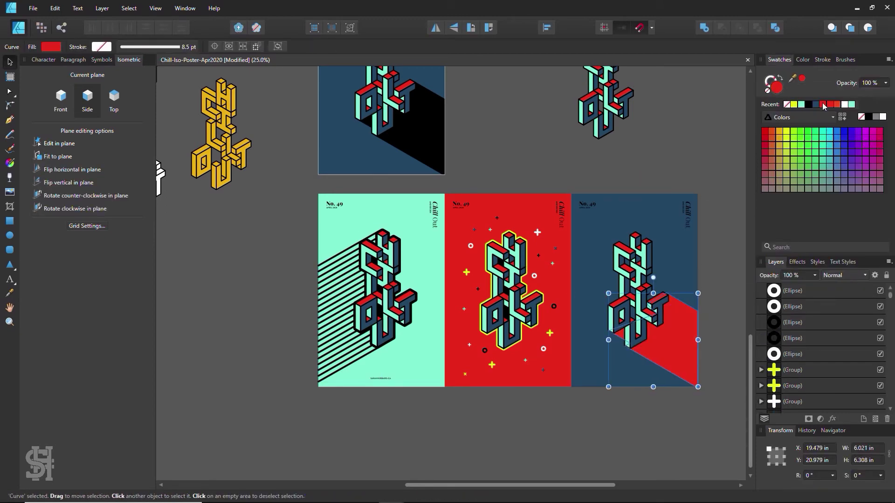
click(808, 105)
scroll(540, 182, up, 3)
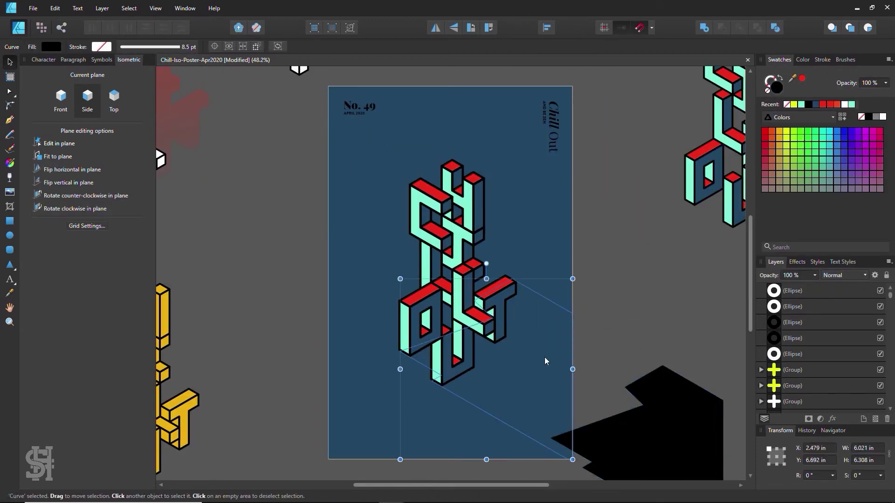
drag(547, 361, 287, 126)
click(266, 253)
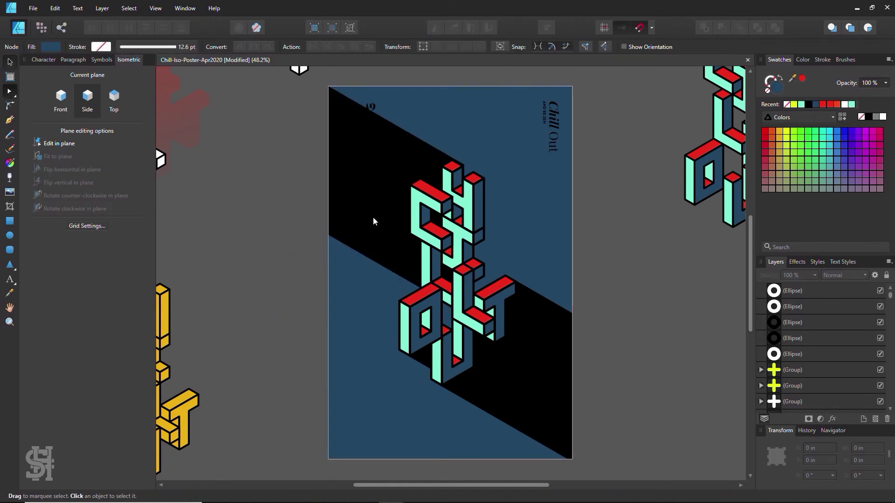
Step: Try gradients on the navy background and lettering, then undo them
key(g)
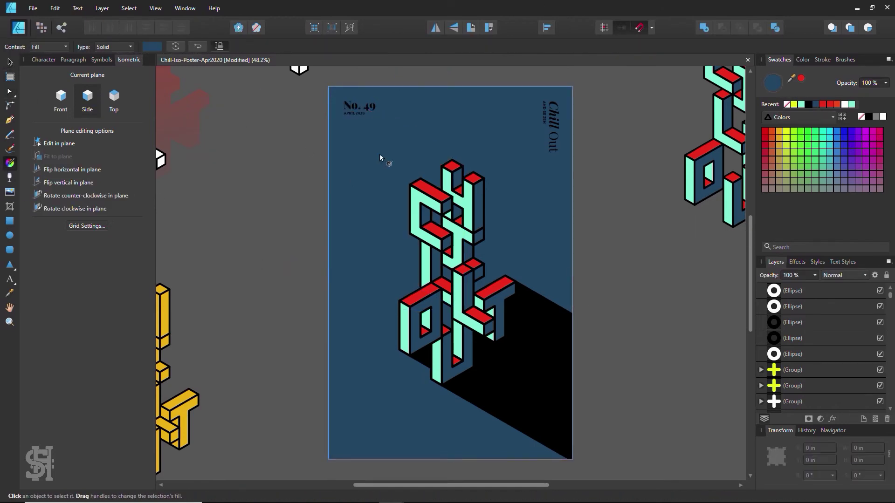
drag(370, 116, 495, 410)
click(410, 279)
drag(359, 160, 470, 398)
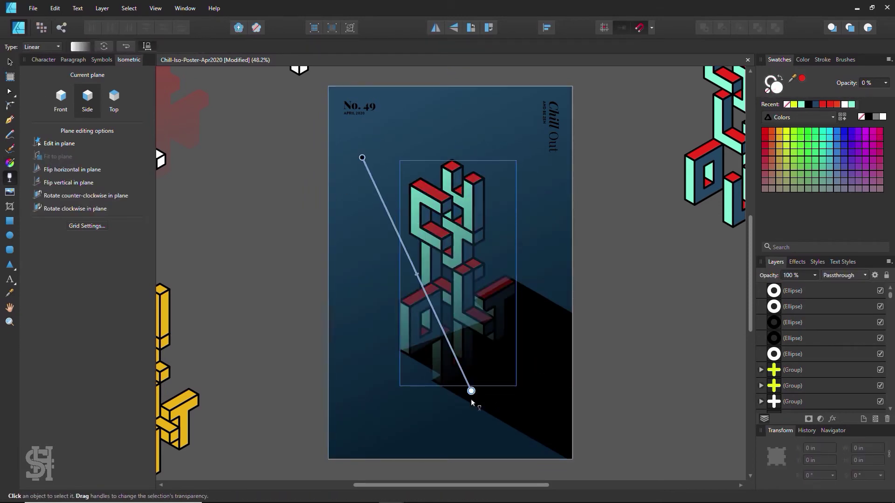
key(v)
key(ctrl+z)
click(342, 238)
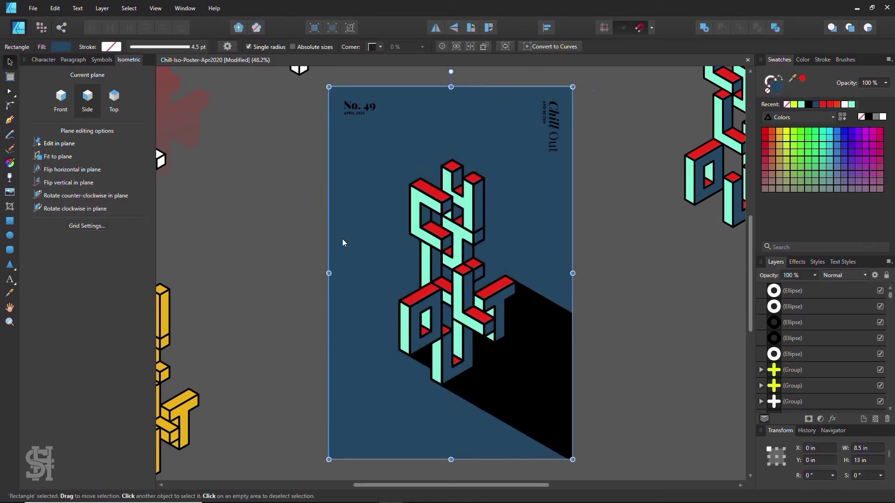
Step: Draw a small black dot, narrow the ten-dot row, and Ctrl-drag a duplicate row alongside
key(m)
scroll(256, 181, left, 2)
drag(229, 179, 250, 188)
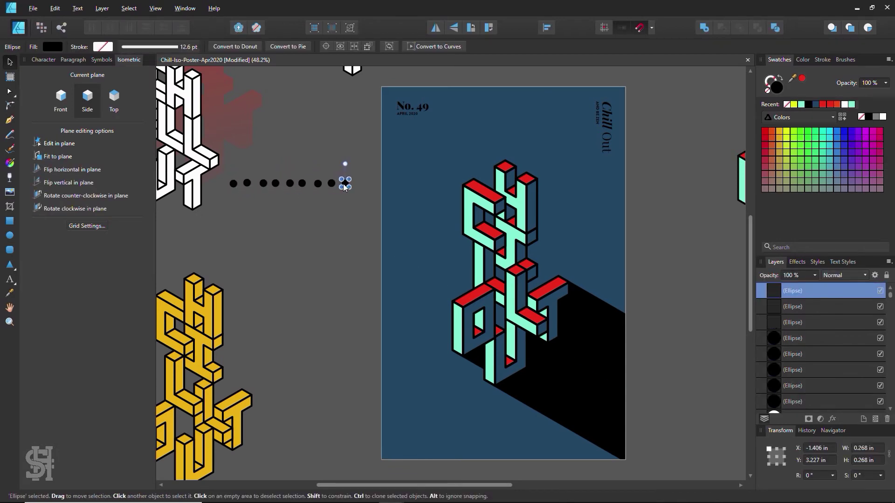
key(ctrl+a)
drag(362, 183, 342, 181)
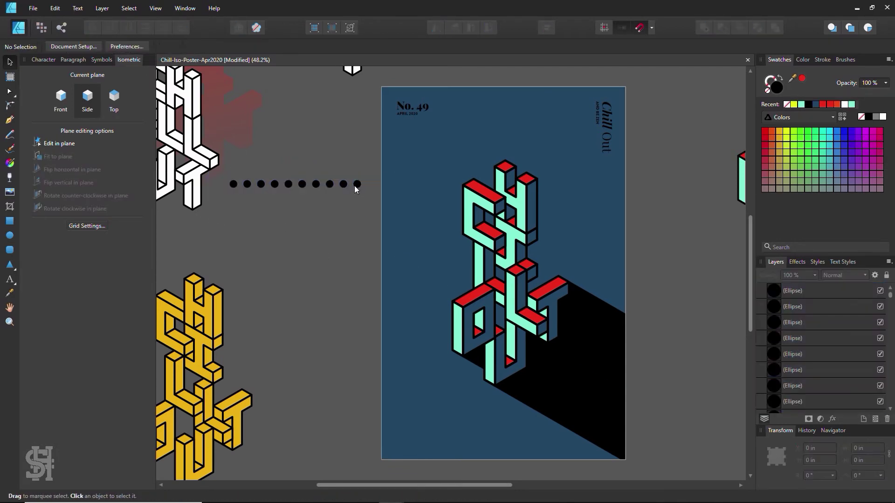
drag(279, 241, 269, 239)
drag(226, 241, 301, 243)
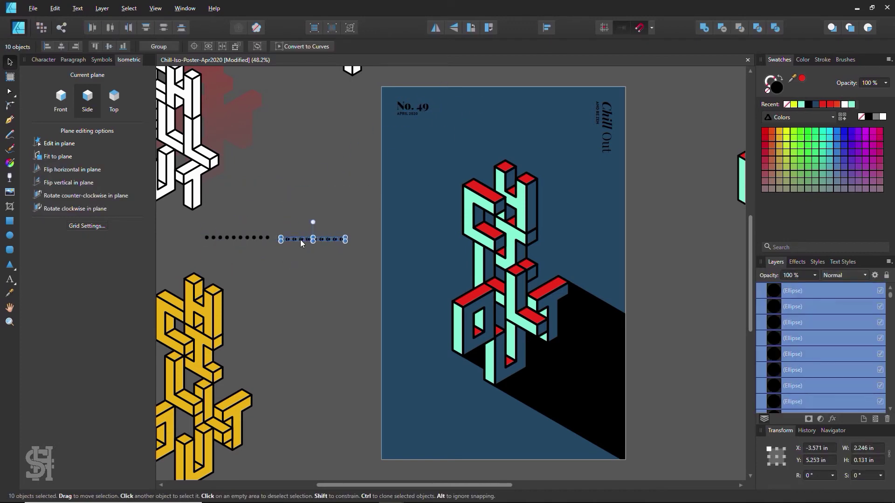
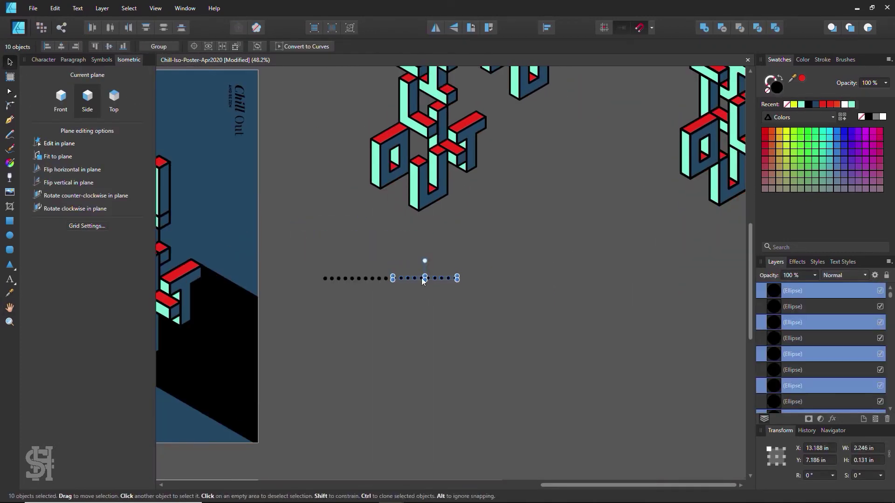
Step: Clone the 30-dot row repeatedly to build a grid of 32 dot rows
drag(565, 247, 321, 305)
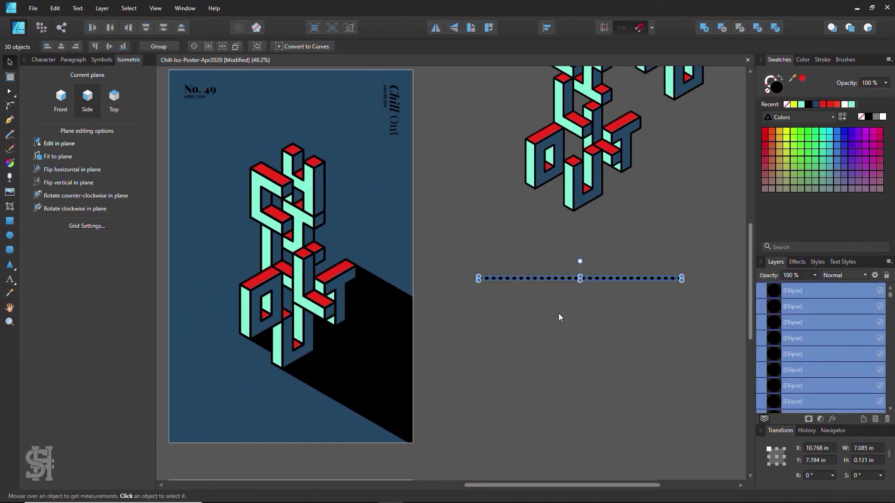
drag(577, 278, 341, 81)
key(ctrl+z)
drag(612, 255, 477, 269)
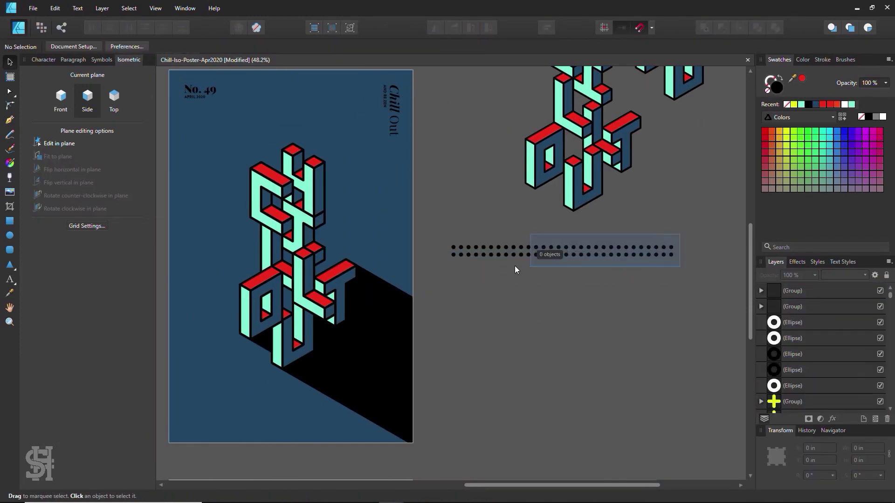
key(ctrl+j)
key(ctrl+j)
key(ctrl+j)
key(ctrl+j)
key(ctrl+j)
key(ctrl+j)
scroll(483, 357, down, 3)
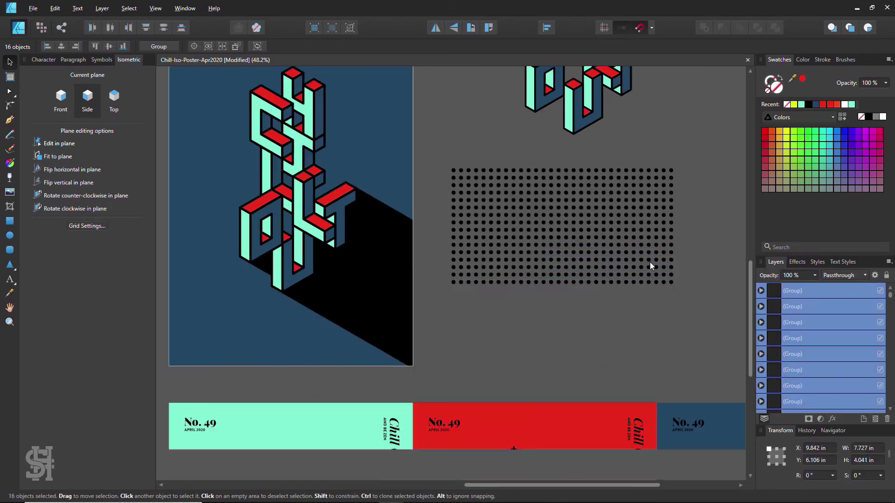
drag(608, 236, 606, 344)
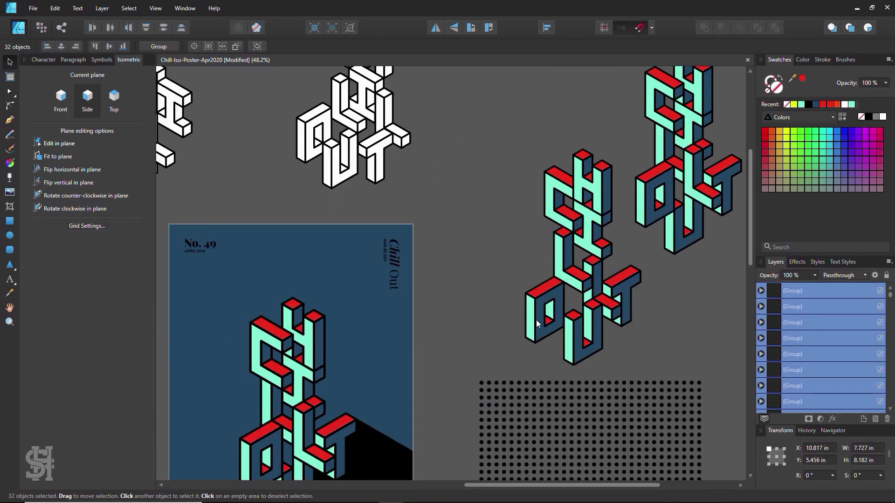
Step: Group all the dot rows and resize the grid to cover the poster
drag(486, 120, 649, 429)
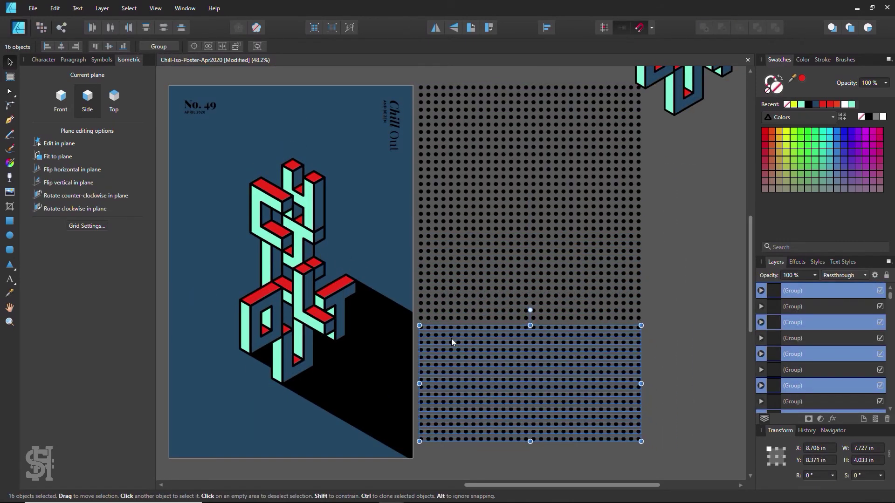
key(ctrl+g)
drag(528, 262, 285, 263)
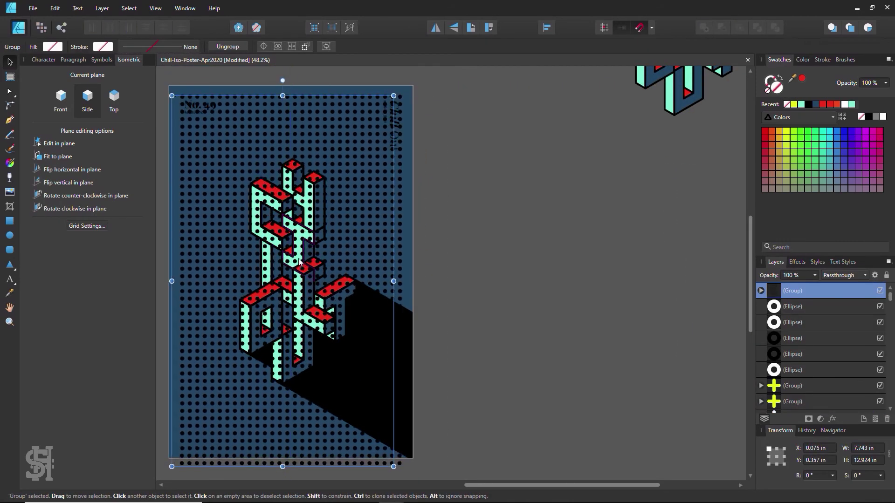
drag(398, 456, 391, 452)
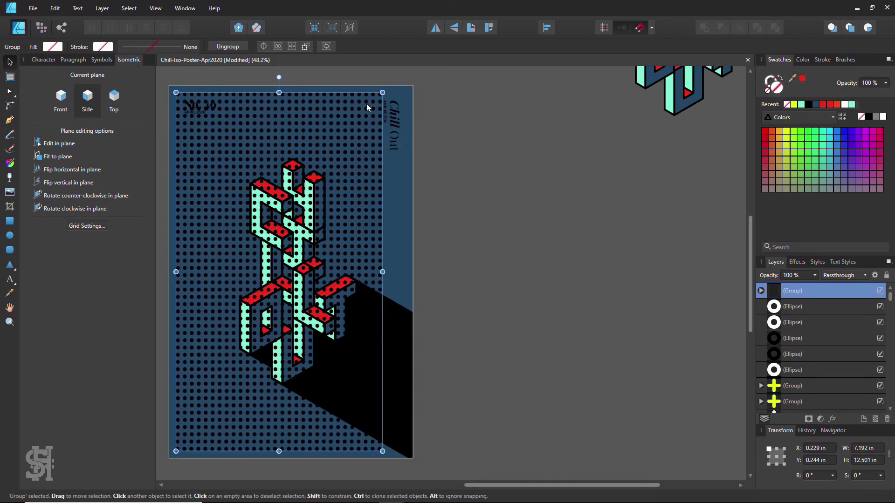
Step: Move the grid aside, ungroup it, and shift the right-hand columns outward to widen it
drag(364, 234, 606, 234)
key(ctrl+shift+g)
drag(638, 101, 614, 477)
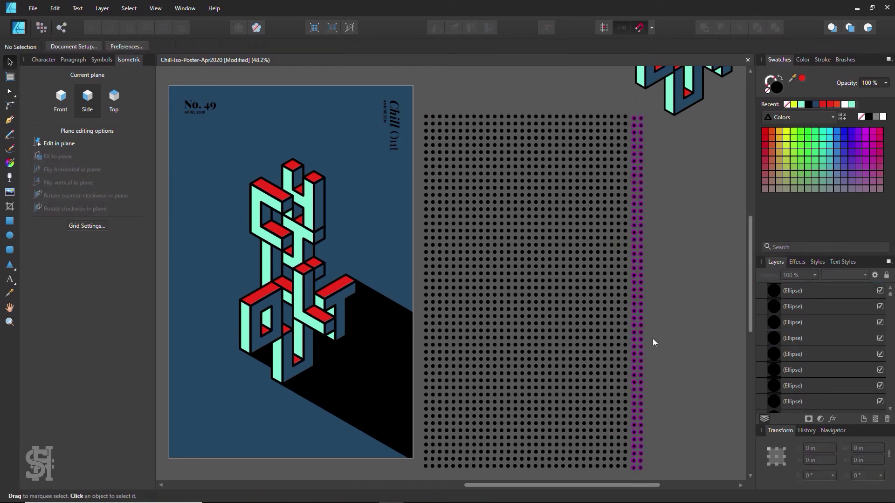
key(ctrl+g)
click(643, 135)
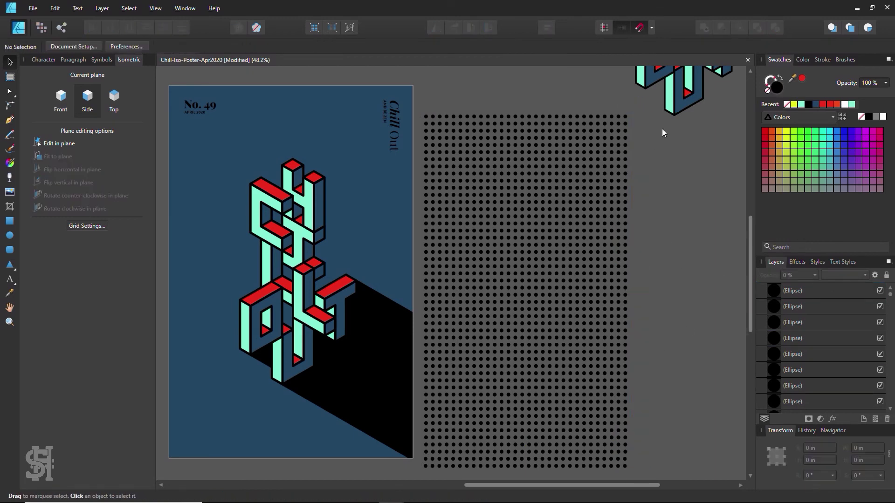
drag(623, 118, 637, 118)
click(651, 109)
Step: Project the dot grid onto the isometric Side plane and set it to Overlay blending
click(479, 336)
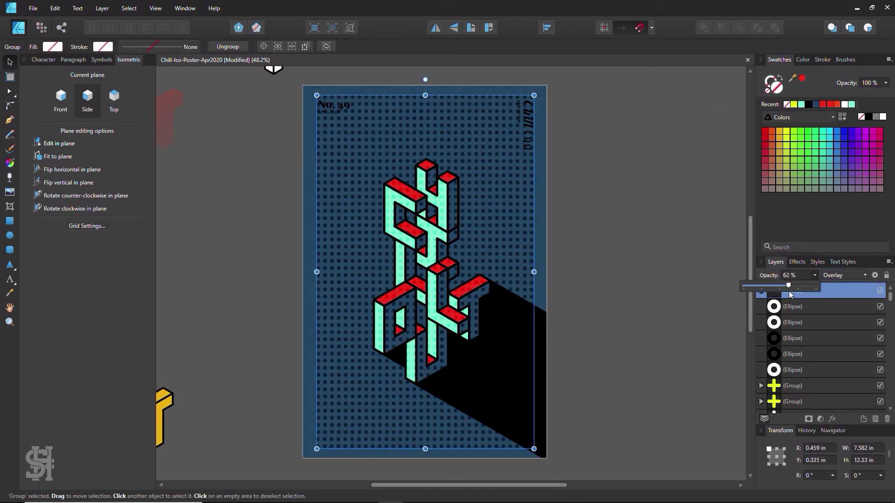
click(65, 148)
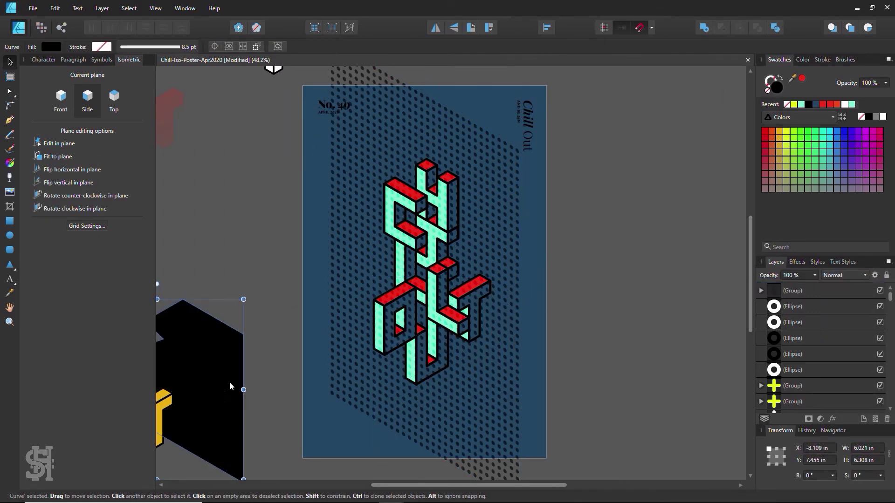
mouse_move(508, 140)
mouse_down()
mouse_move(516, 198)
mouse_move(471, 229)
mouse_up()
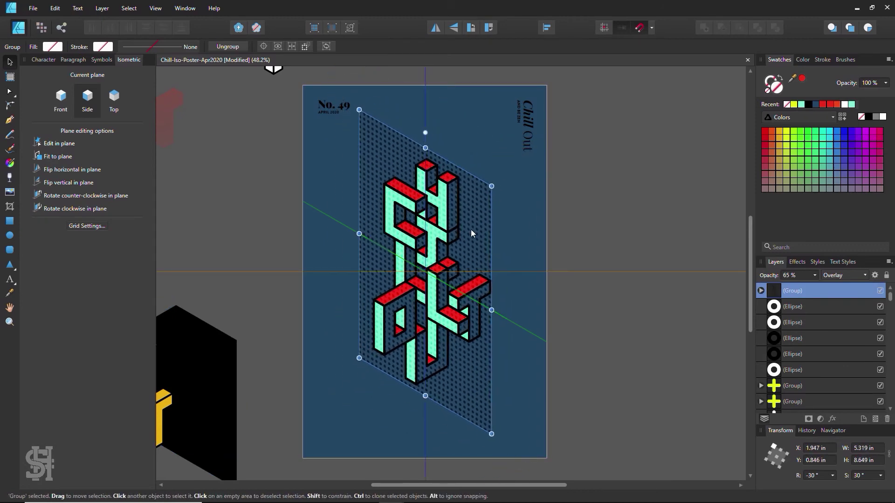
click(807, 291)
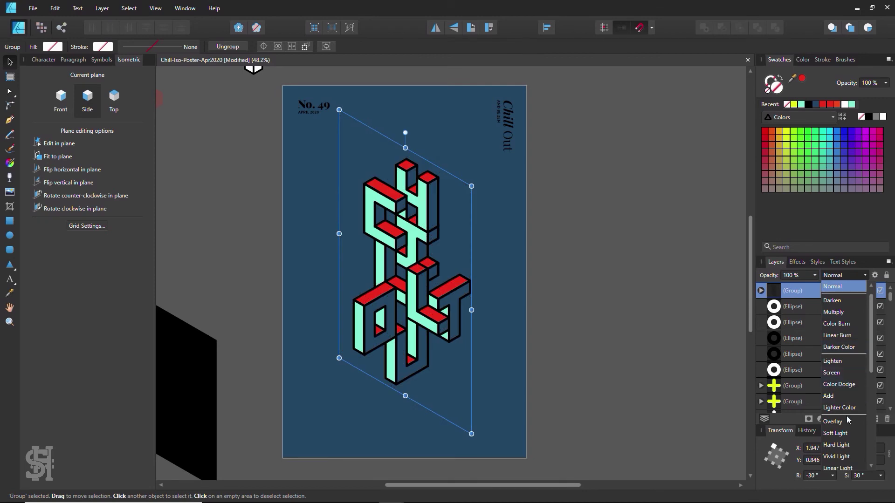
click(848, 423)
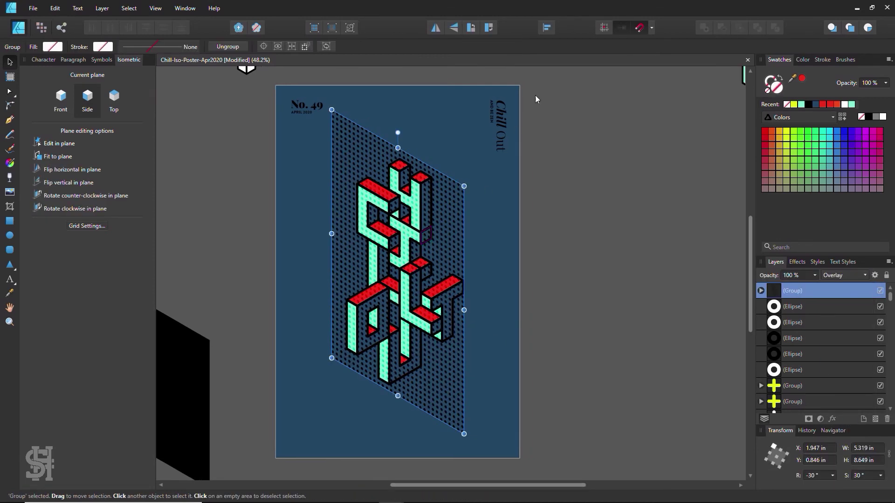
Step: Move the skewed grid right of the poster and place a copy of the CHILL OUT lettering over it
click(490, 122)
click(792, 291)
drag(396, 280, 675, 227)
drag(372, 234, 621, 246)
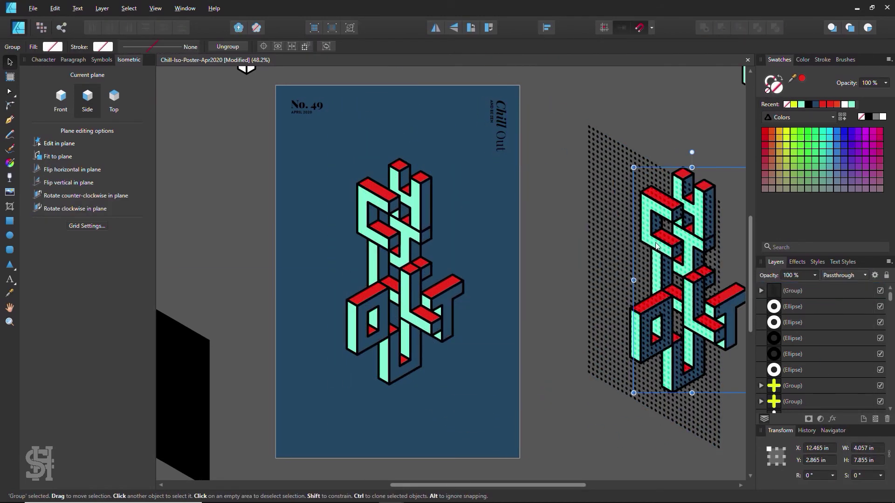
scroll(620, 246, right, 1)
scroll(606, 238, right, 2)
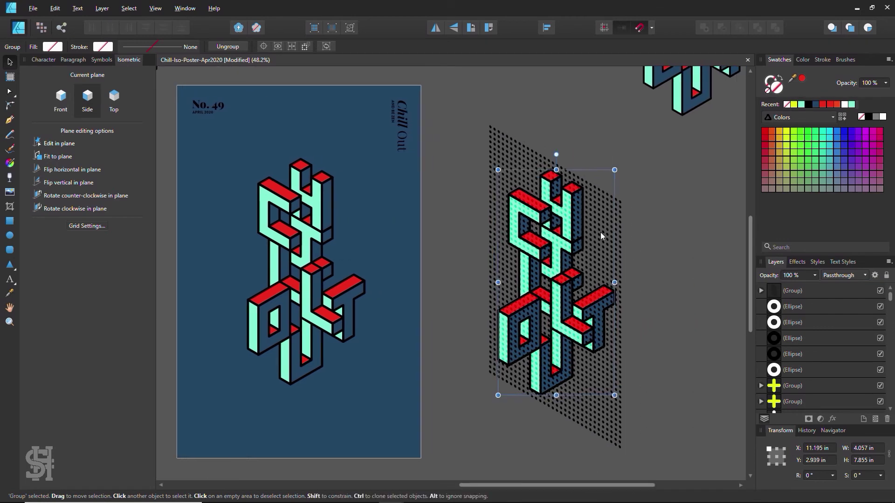
click(422, 334)
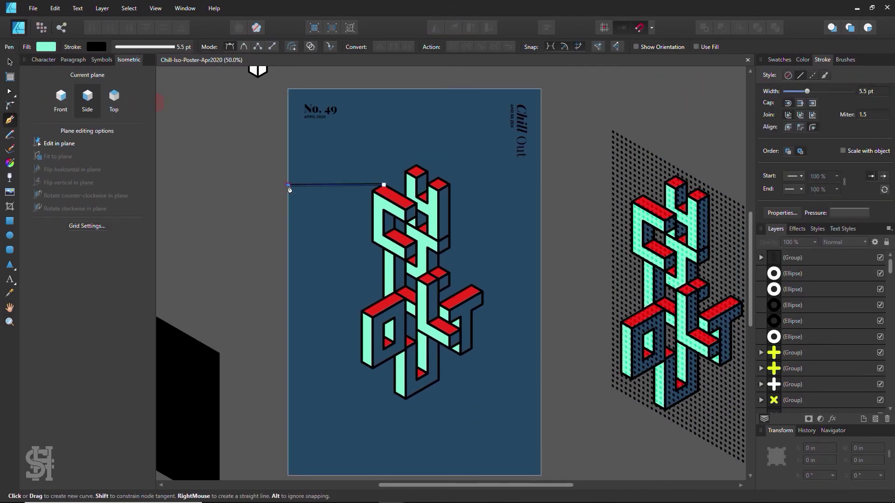
Step: Draw a diagonal line on the front isometric plane and duplicate it into parallel lines lower down
click(61, 98)
click(58, 156)
click(285, 227)
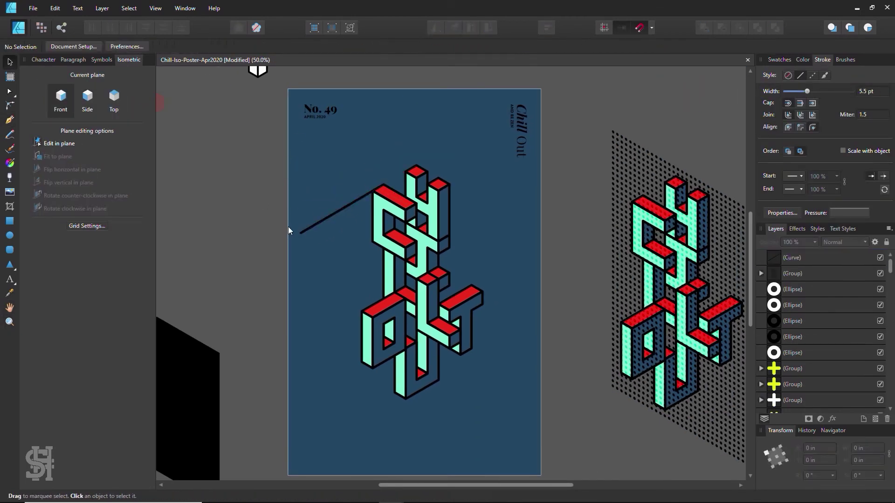
click(374, 189)
scroll(275, 230, up, 2)
key(ctrl+j)
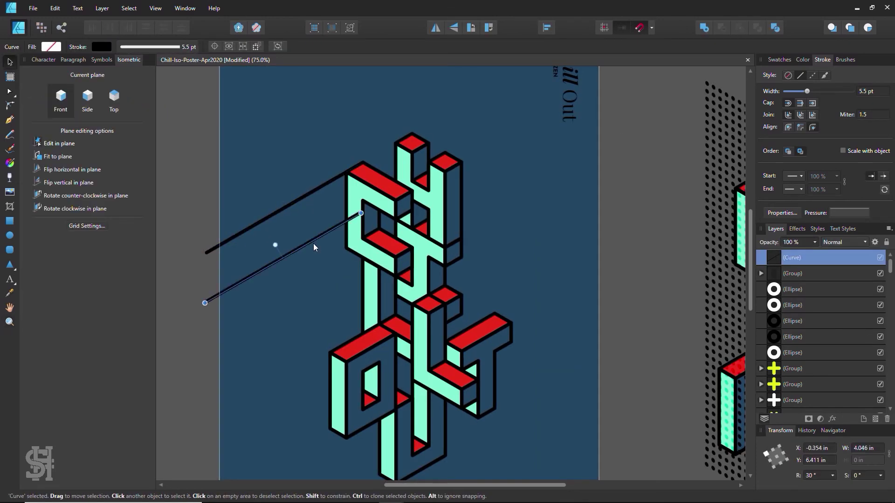
drag(313, 243, 222, 299)
click(326, 230)
key(ctrl+j)
drag(326, 230, 326, 326)
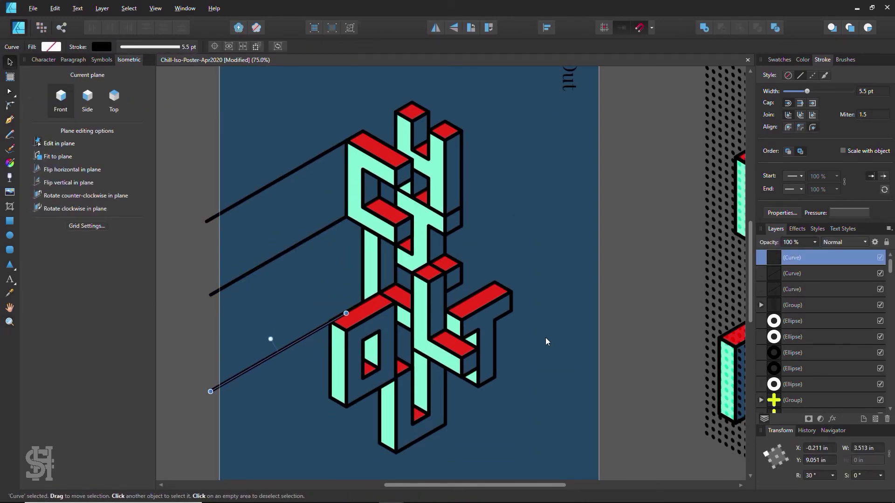
Step: Add more parallel diagonal line copies down toward the poster's bottom
scroll(283, 270, down, 2)
key(ctrl+j)
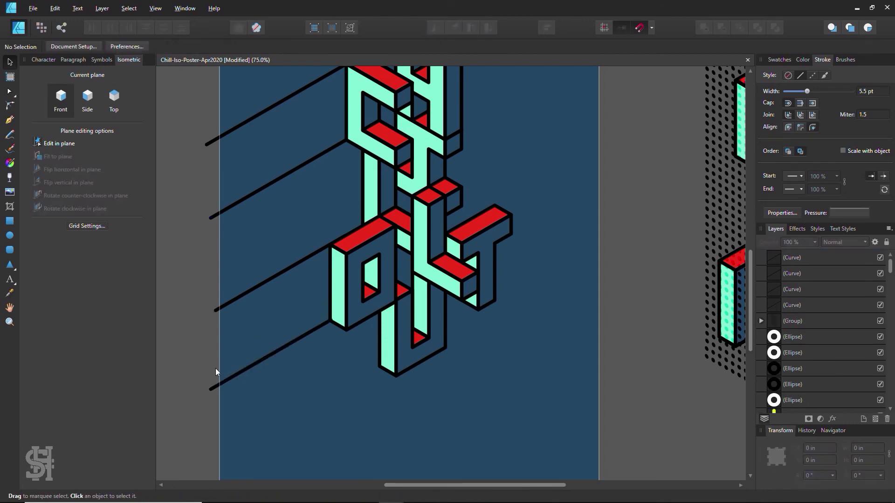
drag(218, 389, 245, 394)
key(ctrl+j)
scroll(316, 319, down, 2)
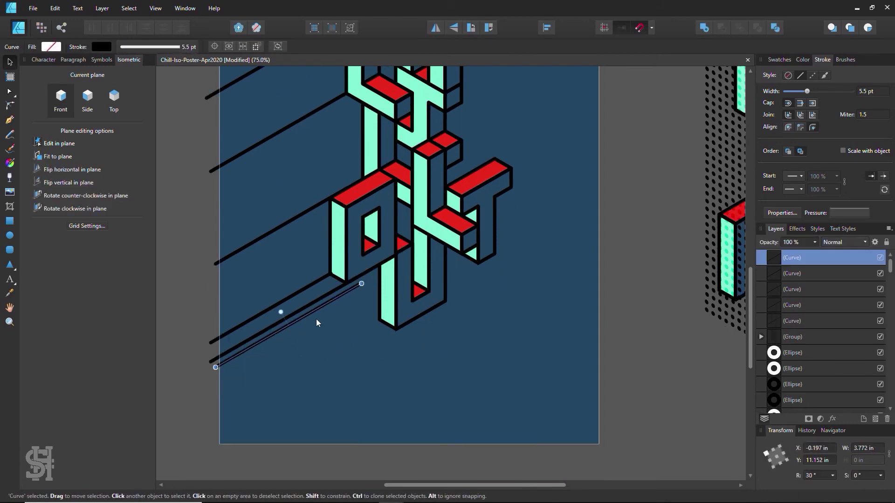
drag(316, 319, 215, 414)
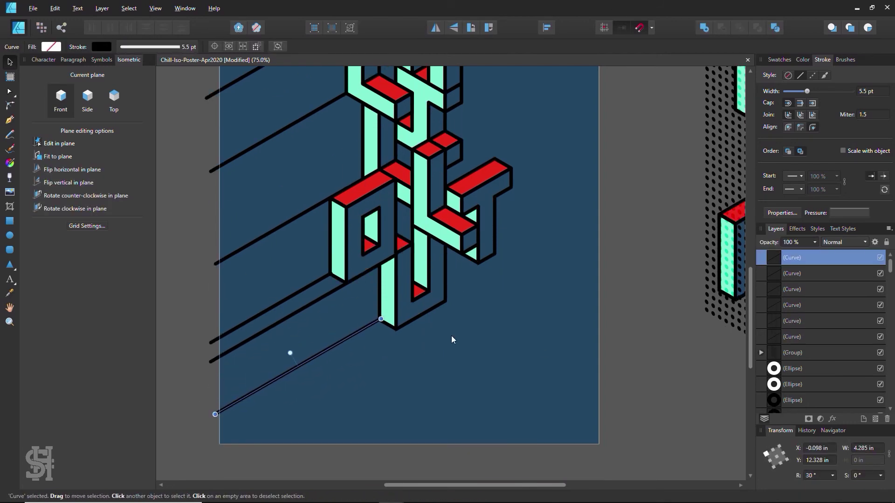
click(596, 372)
scroll(523, 299, down, 3)
scroll(254, 213, up, 3)
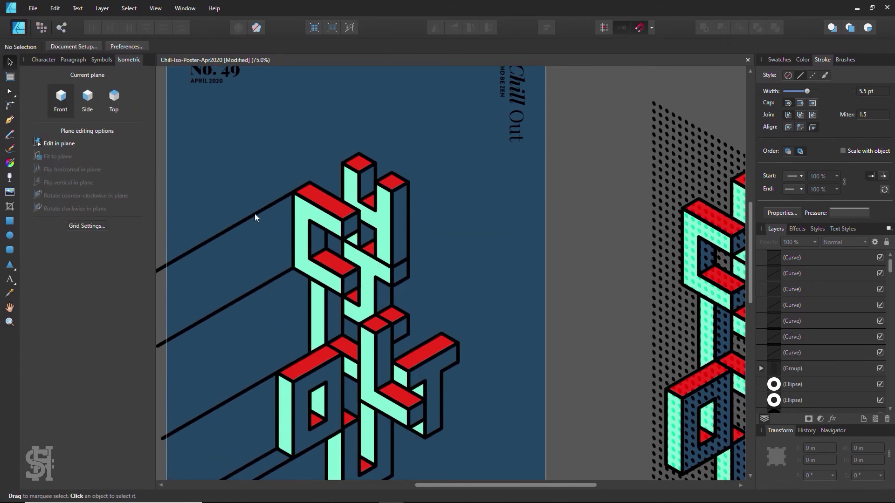
Step: Paste another diagonal line near the top and stretch it to the poster's right edge
key(ctrl+v)
click(527, 265)
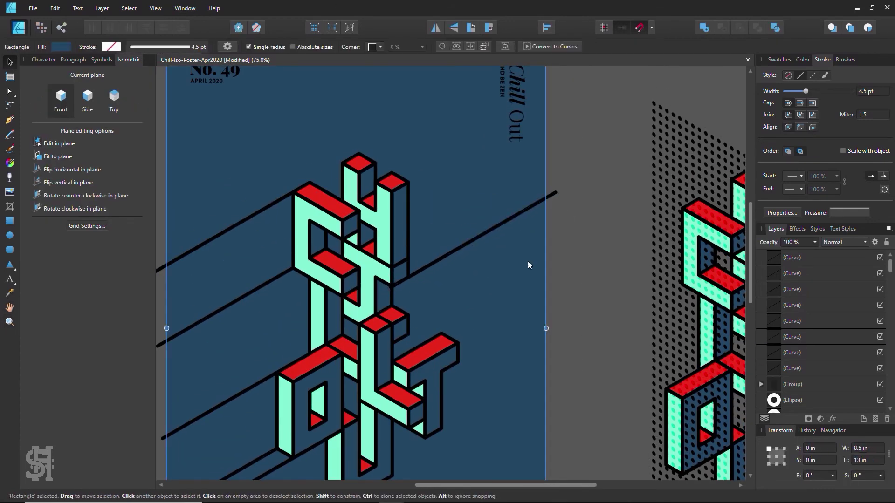
drag(426, 266, 440, 209)
scroll(439, 209, up, 2)
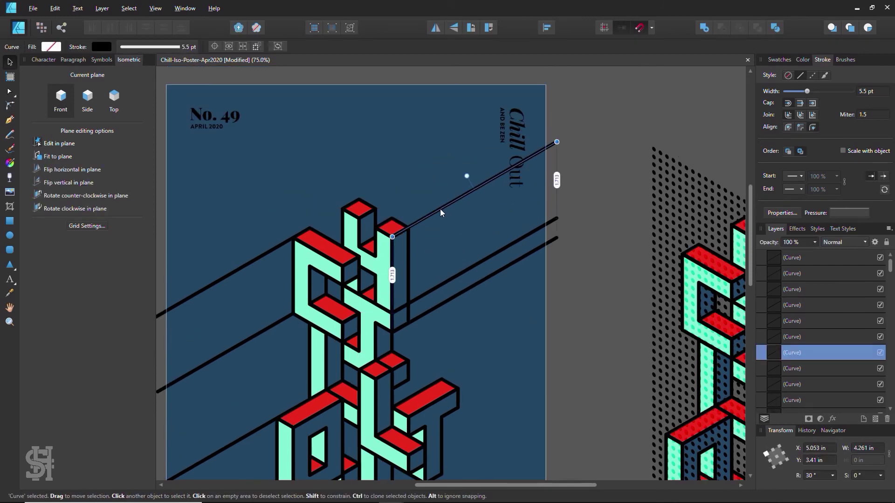
drag(440, 209, 426, 199)
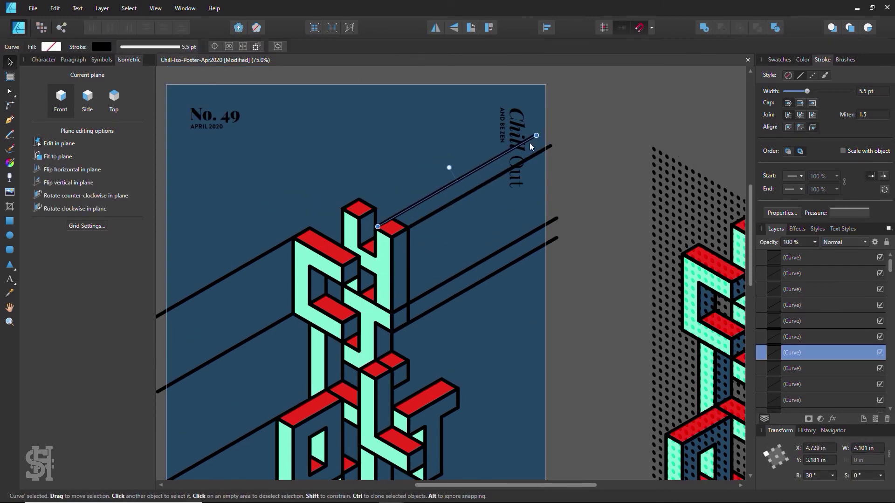
drag(530, 145, 545, 137)
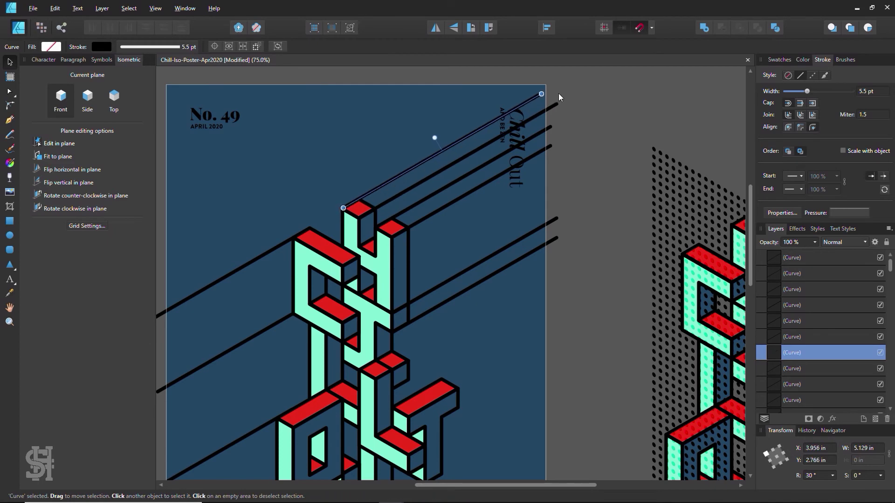
scroll(559, 93, down, 3)
mouse_move(474, 261)
mouse_down()
mouse_move(438, 232)
mouse_move(427, 276)
mouse_up()
scroll(434, 270, down, 1)
click(578, 264)
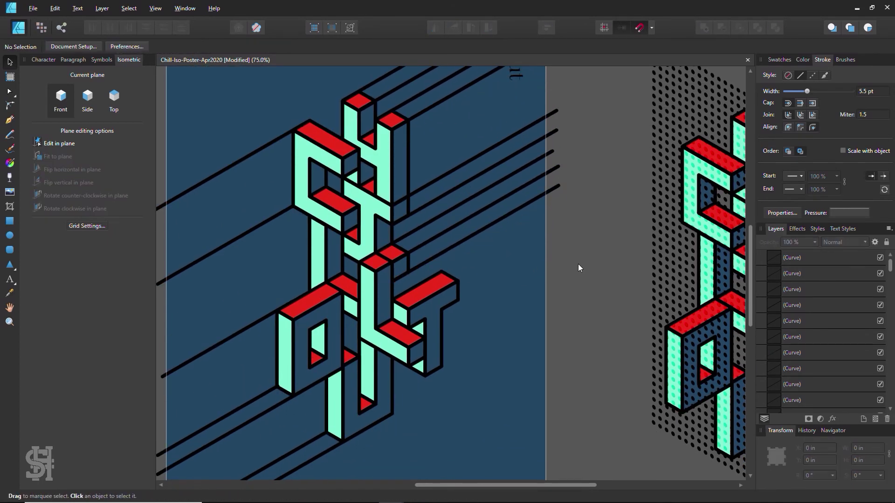
Step: Duplicate the bottom diagonal line and fit the shortened copy beside the T
scroll(578, 264, down, 2)
click(452, 207)
scroll(560, 183, up, 1)
click(490, 244)
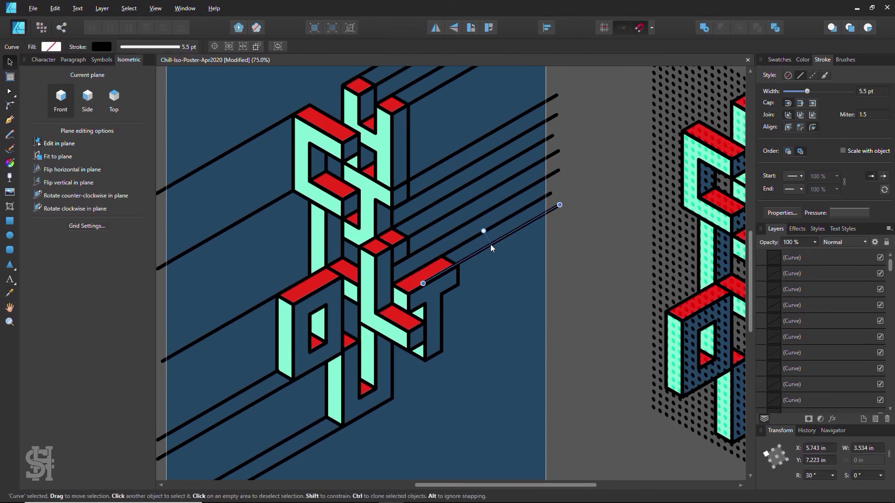
mouse_move(478, 252)
mouse_down()
mouse_move(500, 263)
mouse_move(462, 340)
mouse_up()
drag(566, 280, 558, 283)
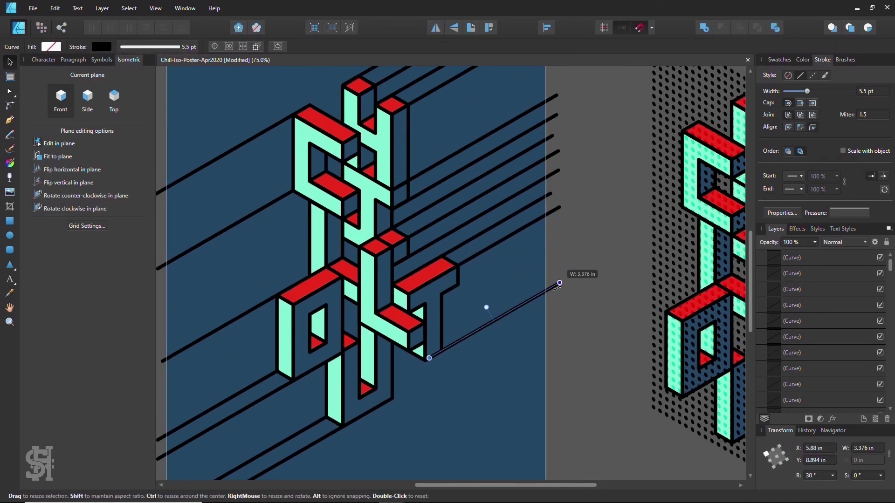
Step: Paste the website credit line and position it at the bottom of the poster
key(ctrl+minus)
scroll(497, 153, down, 1)
shift+click(497, 154)
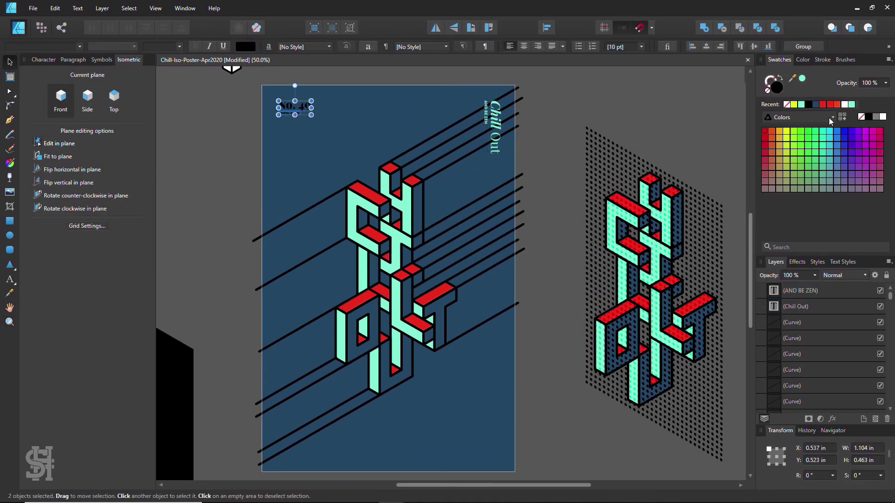
click(411, 404)
scroll(394, 418, down, 5)
scroll(395, 417, up, 4)
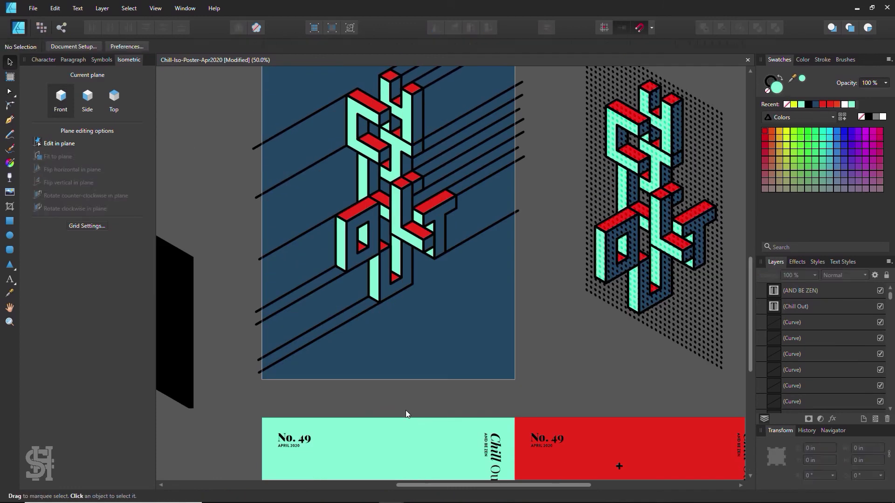
key(ctrl+v)
drag(388, 185, 389, 368)
click(595, 341)
scroll(554, 394, up, 3)
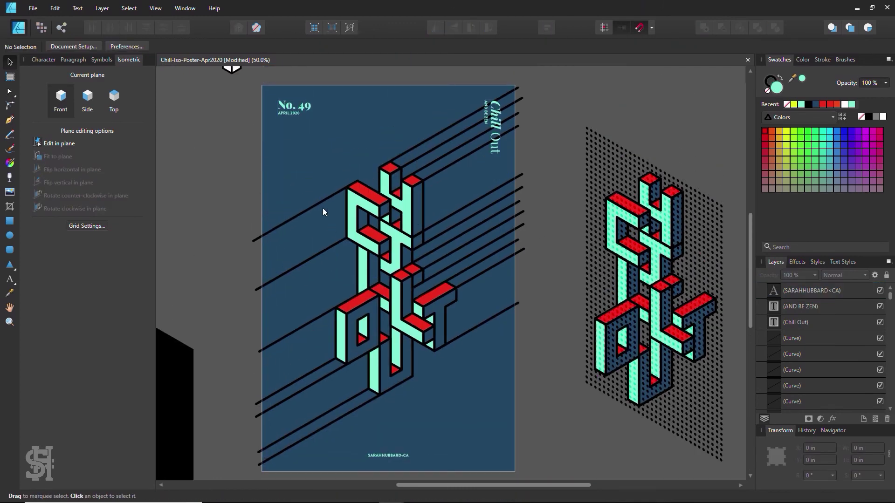
Step: Draw a trial red isometric rectangle, delete it, and zoom in on the lettering
key(m)
drag(347, 186, 260, 285)
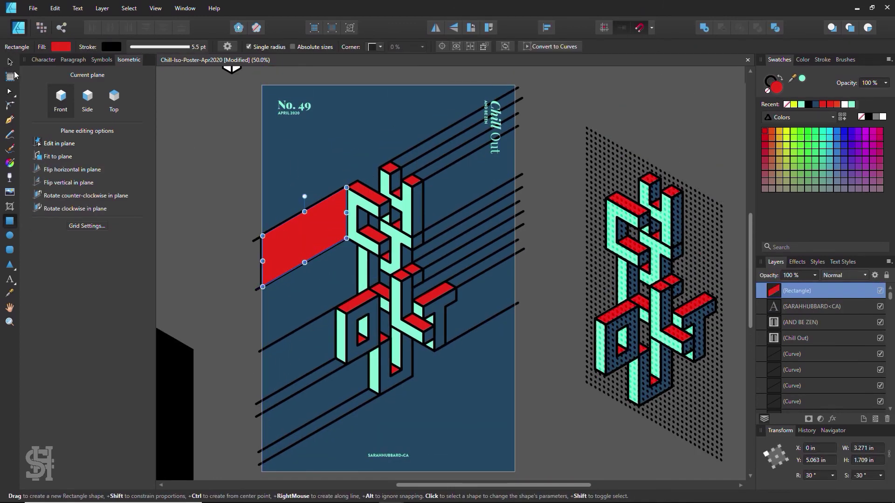
key(v)
click(325, 259)
key(Delete)
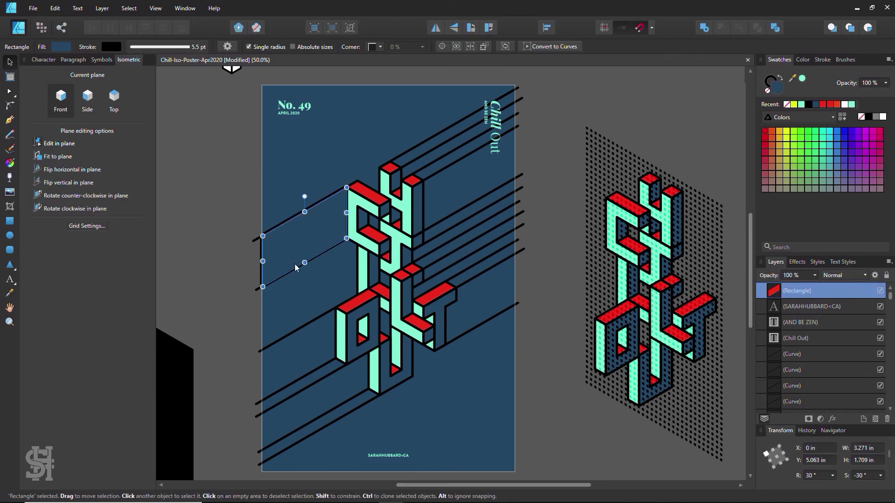
key(z)
click(416, 176)
Step: Draw a red isometric rectangle left of the C, send it back one level, and give it a black outline
key(m)
scroll(375, 251, down, 1)
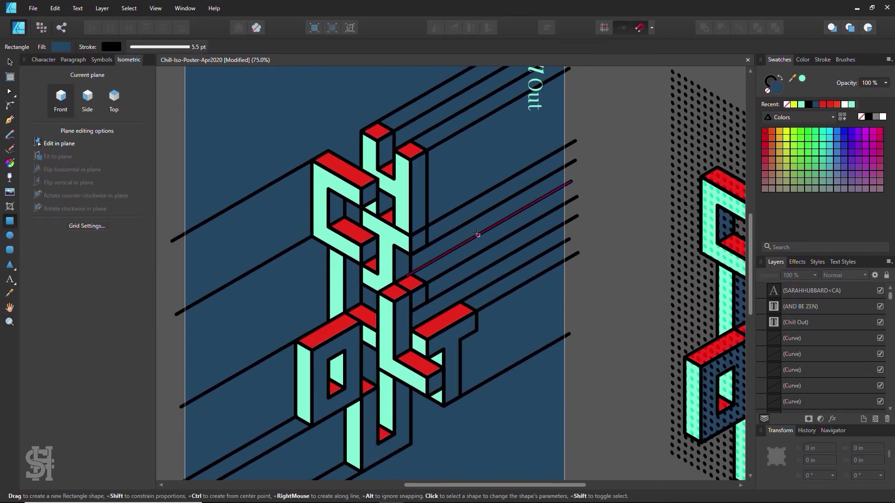
key(v)
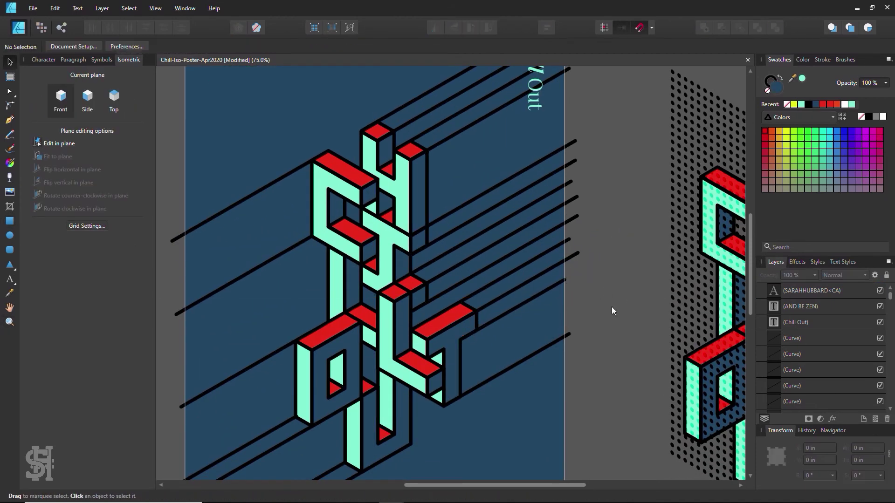
key(m)
drag(226, 286, 266, 359)
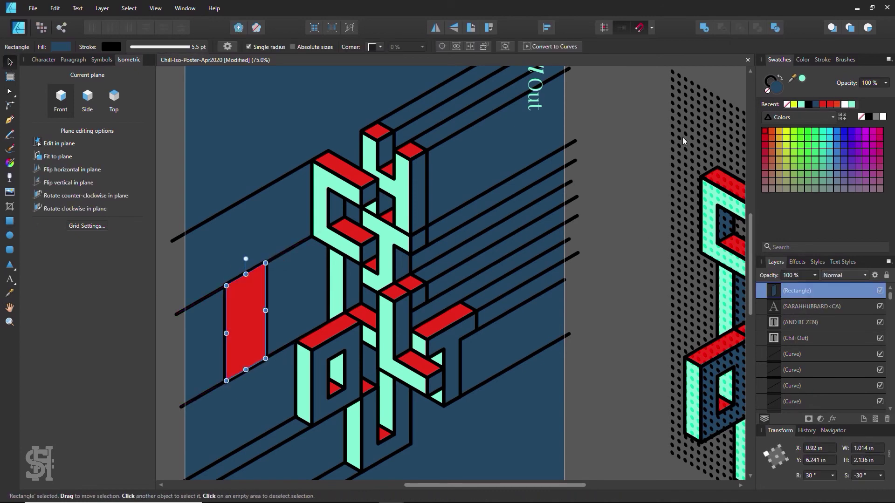
click(235, 322)
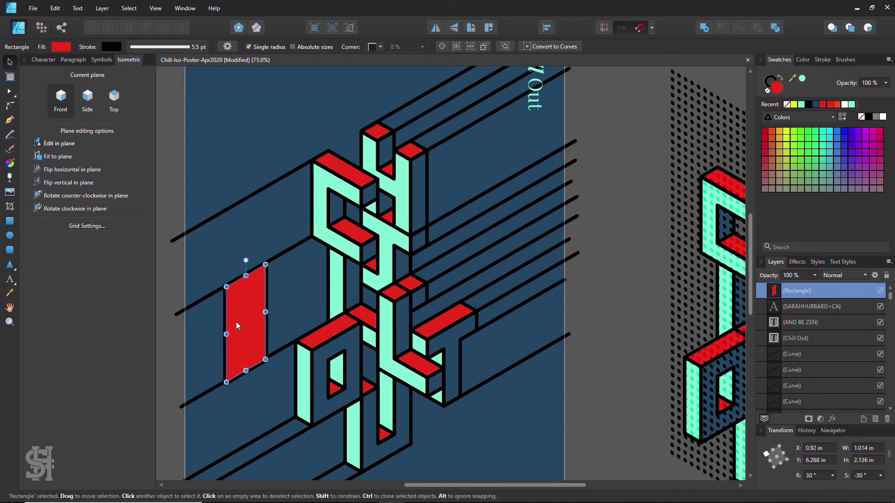
drag(245, 370, 246, 368)
right_click(221, 382)
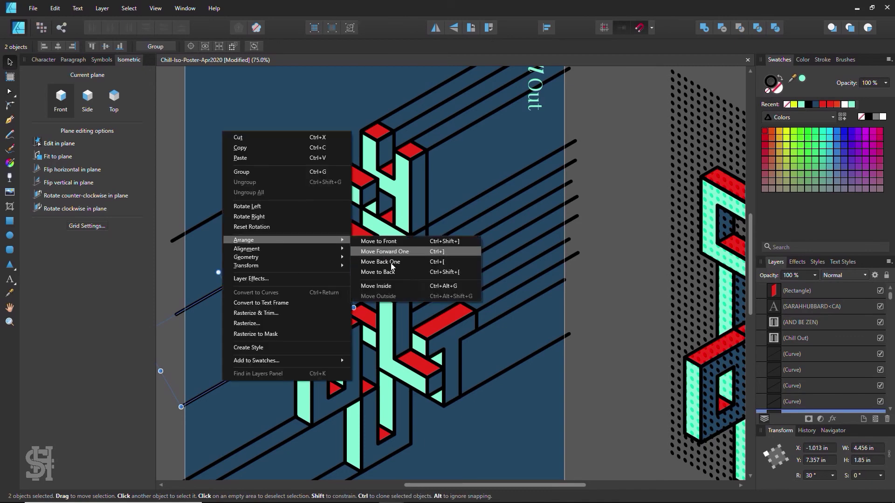
click(401, 266)
key(ctrl+minus)
click(809, 104)
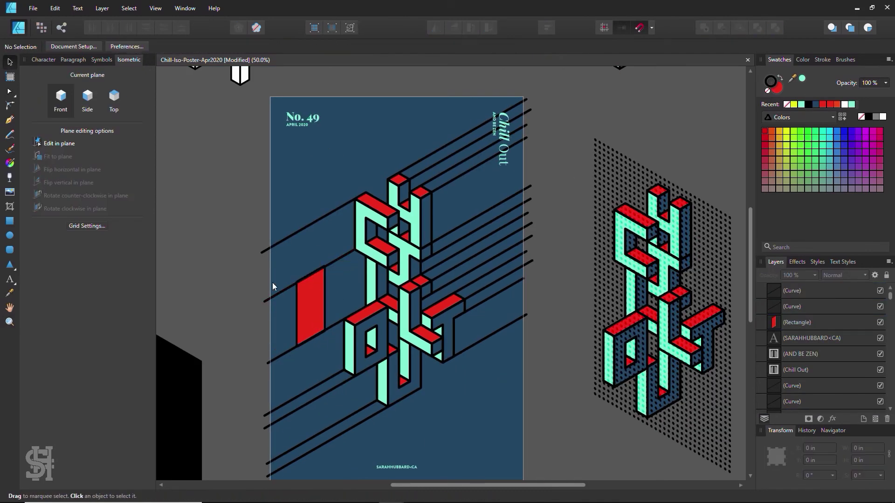
Step: Clone the red rectangle to the right of the T and shorten it to about 1.2 in
scroll(325, 308, up, 5)
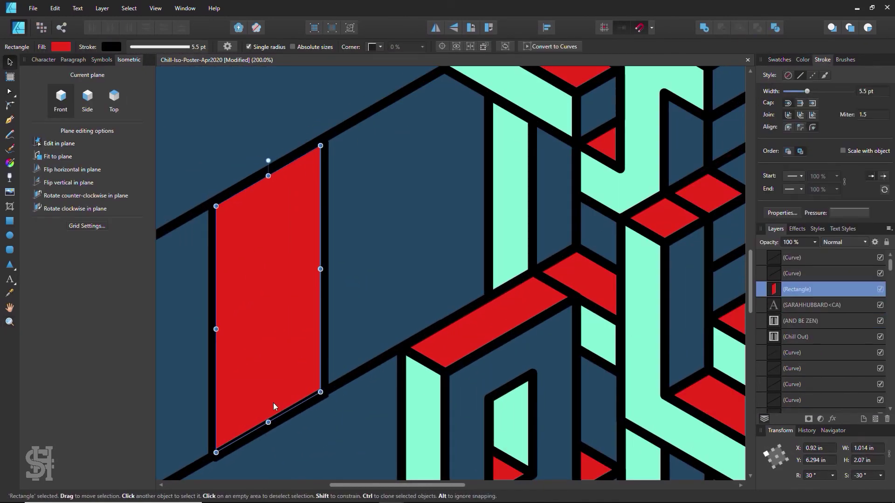
key(h)
scroll(327, 284, down, 5)
key(v)
ctrl+drag(313, 285, 492, 305)
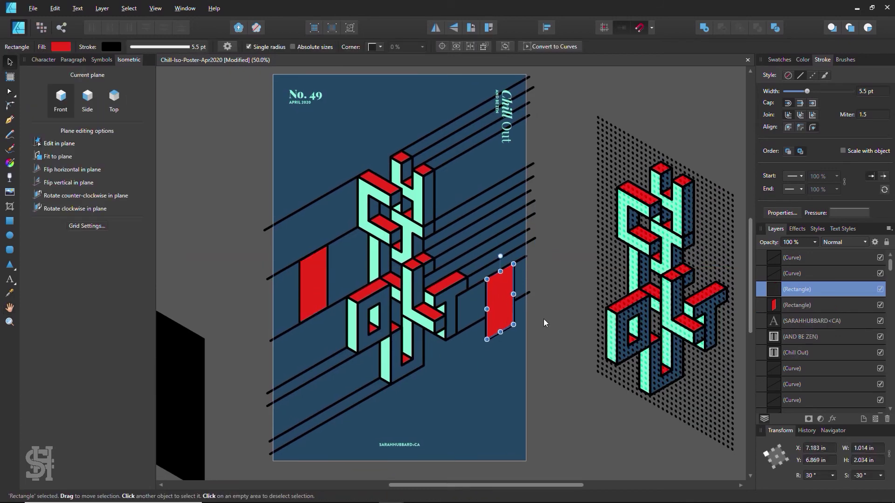
scroll(489, 308, up, 3)
drag(493, 347, 471, 373)
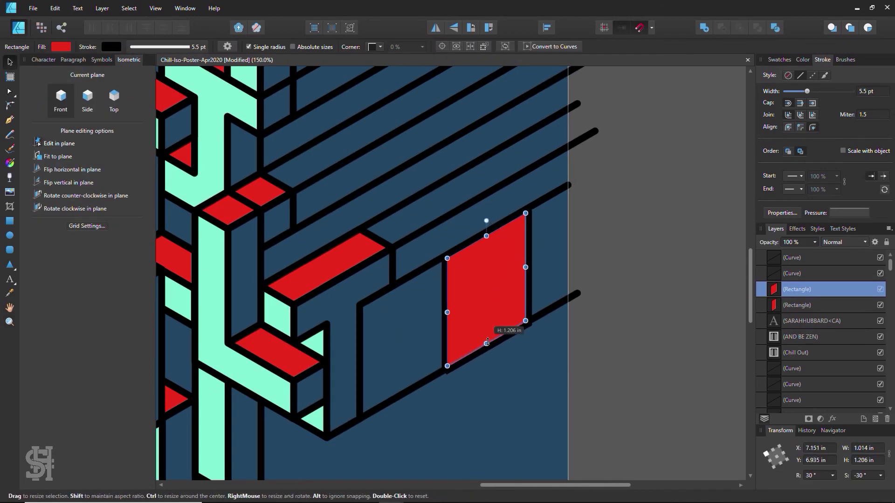
scroll(493, 345, up, 2)
key(ctrl+d)
key(z)
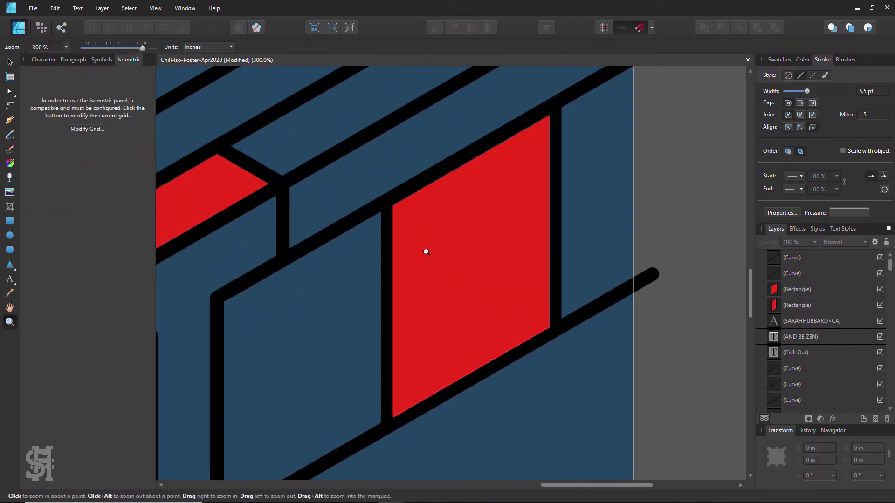
scroll(495, 223, down, 6)
scroll(496, 223, up, 1)
Step: Copy the red rectangle up onto a higher stripe and fill the copy mint
key(v)
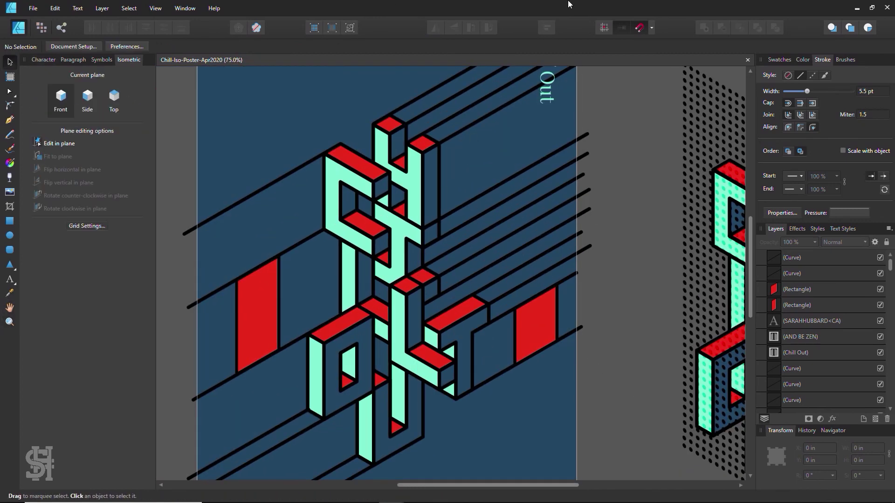
drag(544, 325, 529, 277)
click(779, 60)
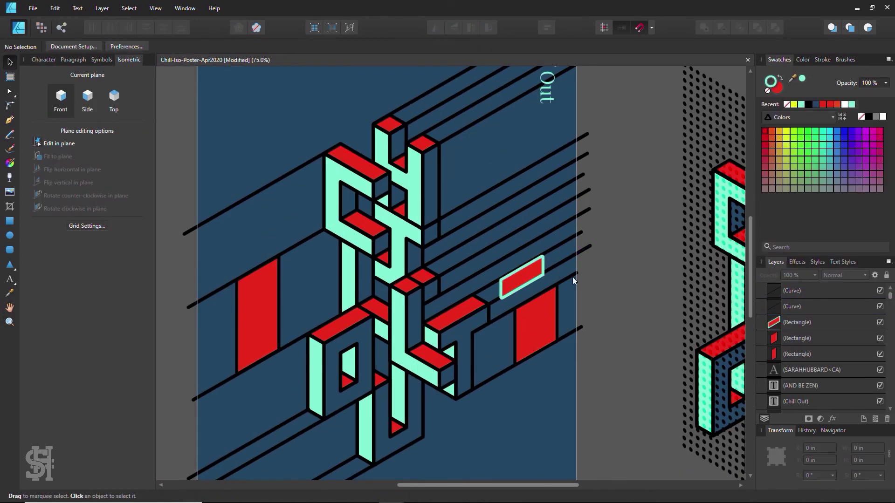
click(801, 103)
key(z)
scroll(525, 286, up, 4)
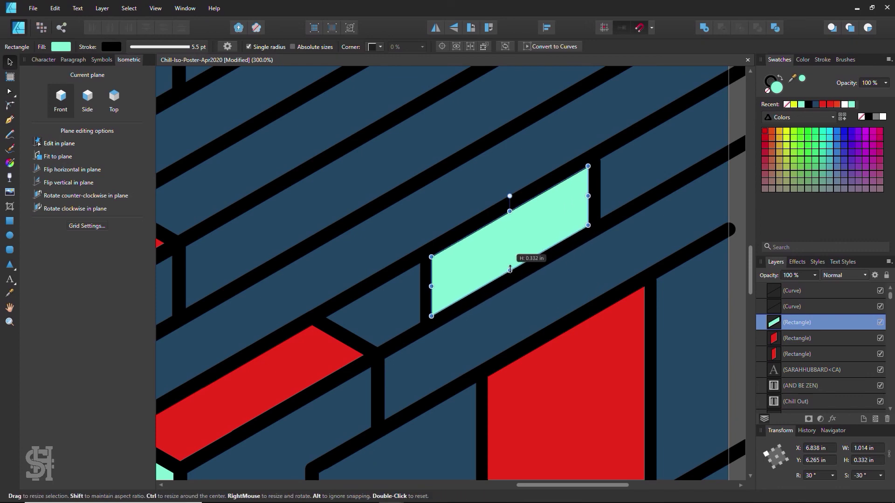
scroll(502, 204, down, 4)
key(v)
Step: Place a small copy of the rectangle on the right-hand stripes
key(ctrl+d)
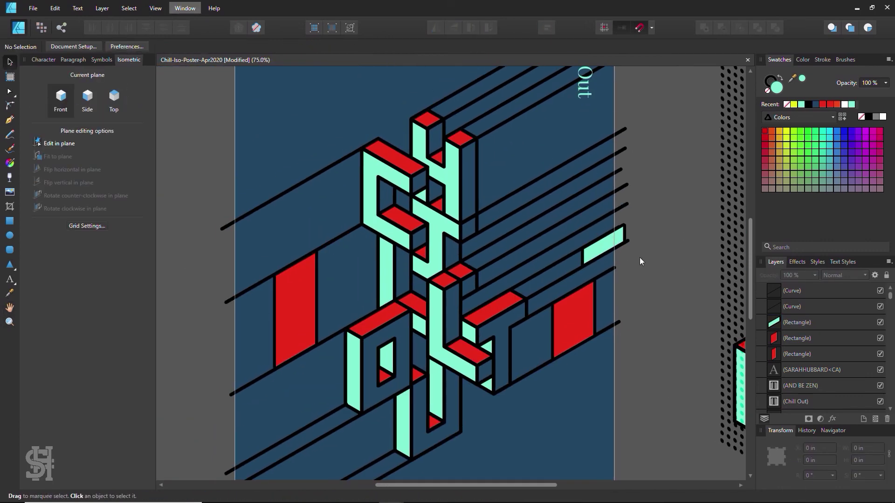
click(573, 322)
mouse_move(543, 223)
mouse_down()
mouse_move(517, 259)
mouse_move(487, 267)
mouse_up()
key(z)
scroll(517, 260, up, 3)
key(v)
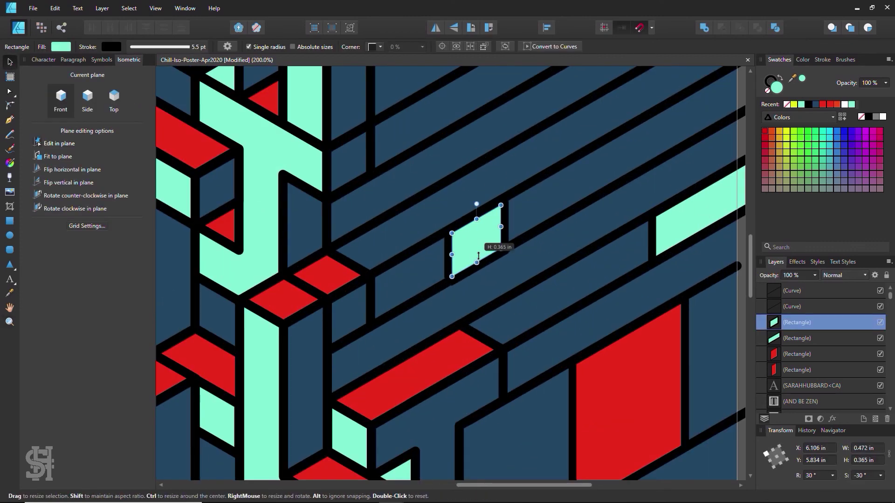
Step: Recolour the small right-hand rectangle yellow and deselect it
scroll(488, 266, down, 2)
scroll(488, 266, down, 2)
click(785, 131)
click(576, 101)
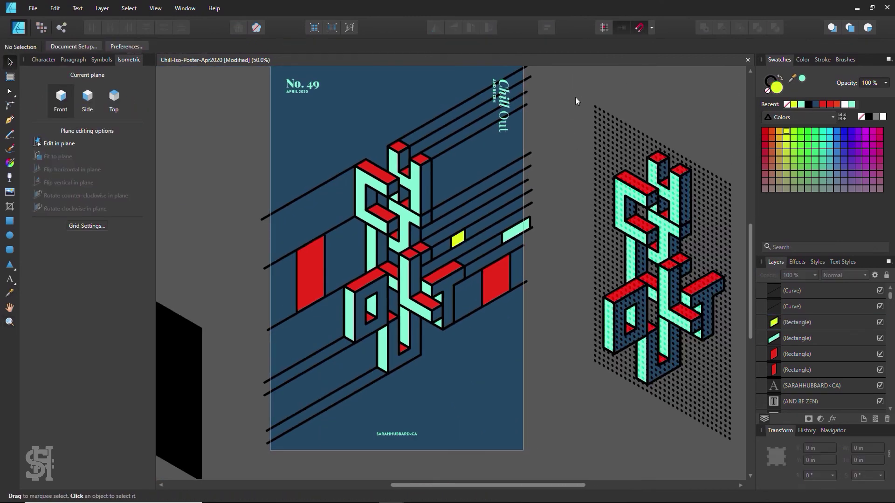
Step: Copy the yellow rectangle down to the lower-left stripes as a long yellow bar
scroll(466, 201, up, 2)
mouse_move(475, 179)
mouse_down()
mouse_move(233, 380)
mouse_move(260, 368)
mouse_up()
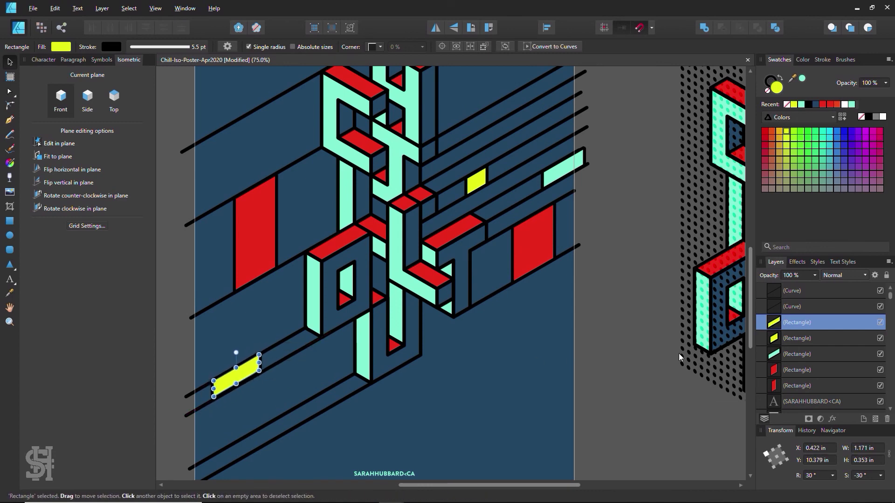
key(ctrl+d)
scroll(582, 249, up, 3)
scroll(524, 253, down, 2)
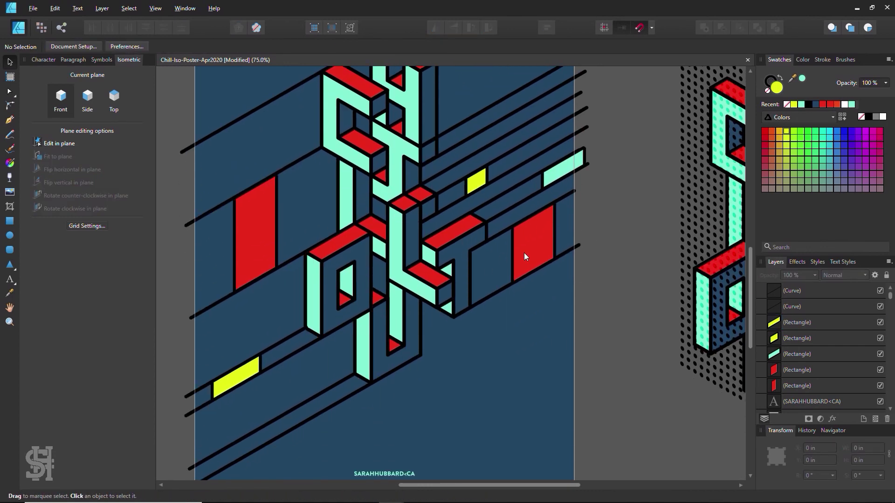
Step: Copy a red rectangle to the lower-left stripes and slide it along its stripe
mouse_move(524, 253)
mouse_down()
mouse_move(282, 430)
mouse_move(232, 451)
mouse_up()
key(z)
click(232, 452)
key(v)
mouse_move(289, 413)
mouse_down()
mouse_move(338, 386)
mouse_move(337, 402)
mouse_up()
scroll(339, 399, down, 5)
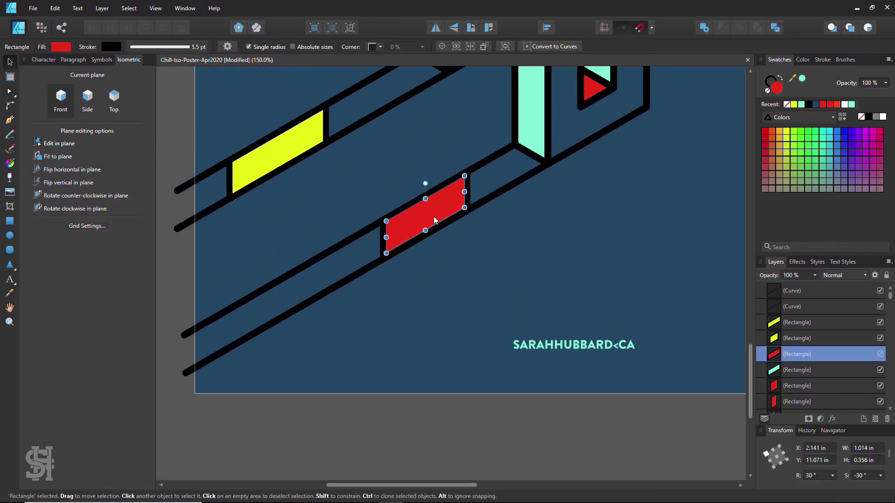
mouse_move(424, 215)
mouse_down()
mouse_move(284, 310)
mouse_move(203, 339)
mouse_up()
Step: Copy the small yellow rectangle higher up the stripes
key(z)
scroll(203, 339, down, 3)
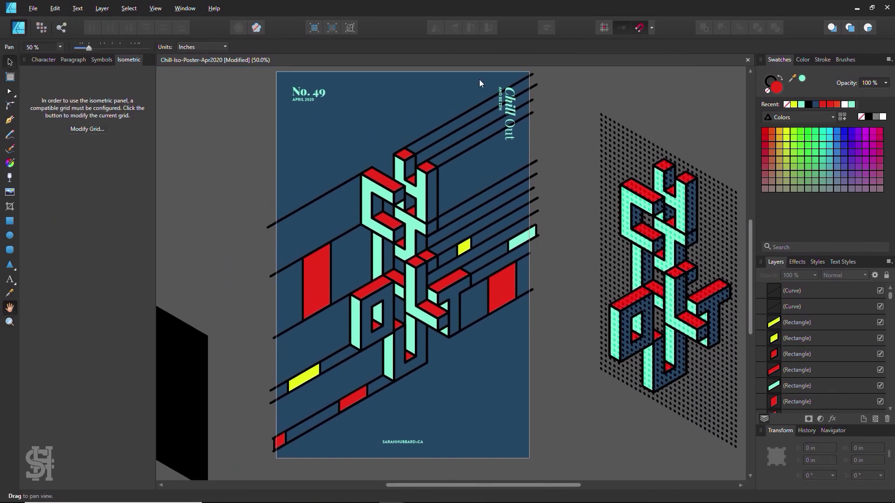
key(v)
click(445, 153)
scroll(555, 176, up, 3)
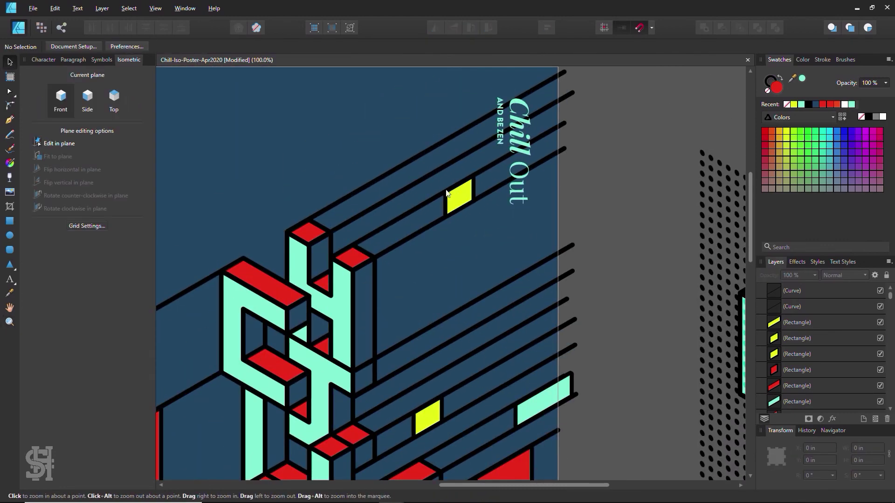
drag(527, 406, 359, 189)
key(h)
mouse_move(429, 186)
mouse_down()
mouse_move(357, 297)
mouse_move(422, 196)
mouse_up()
Step: Duplicate the red rectangle, shorten the copy, and fill it mint
key(v)
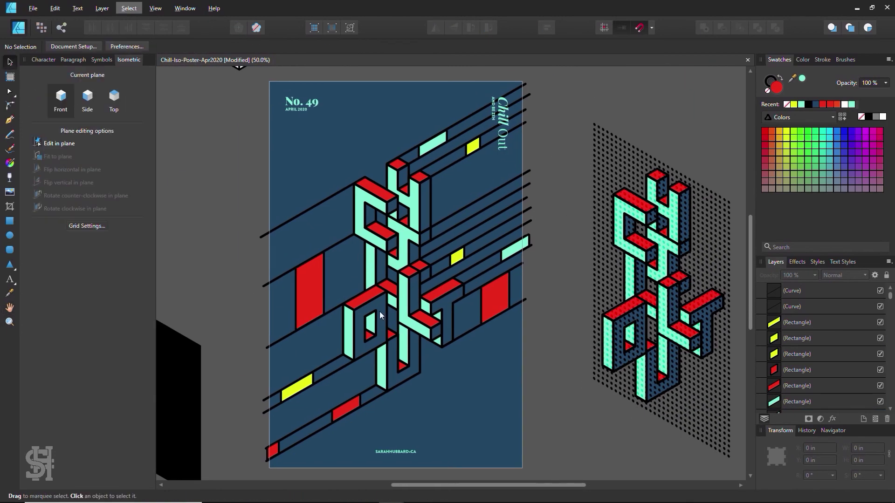
key(ctrl+v)
drag(460, 160, 460, 168)
scroll(468, 164, up, 4)
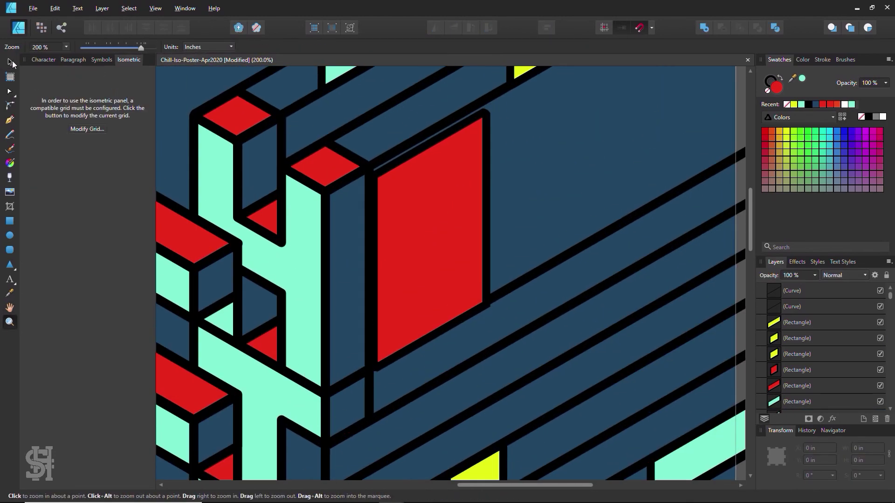
click(851, 104)
scroll(469, 317, down, 5)
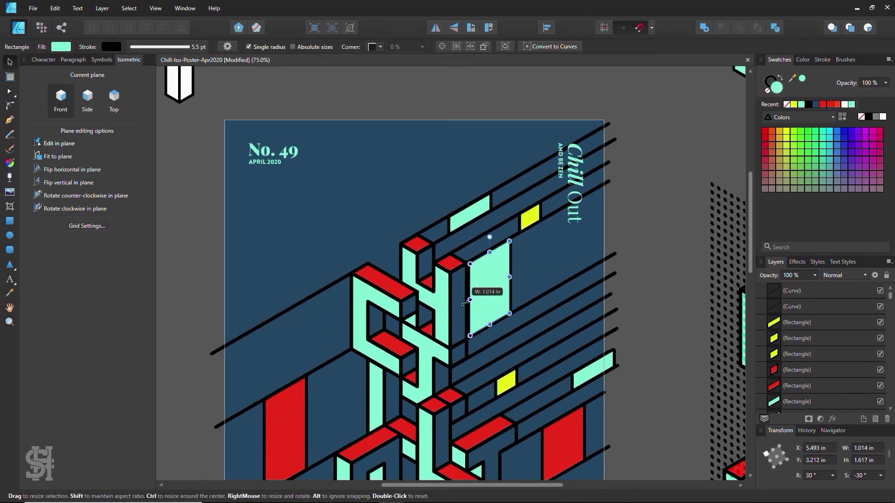
scroll(469, 317, up, 4)
scroll(467, 316, up, 3)
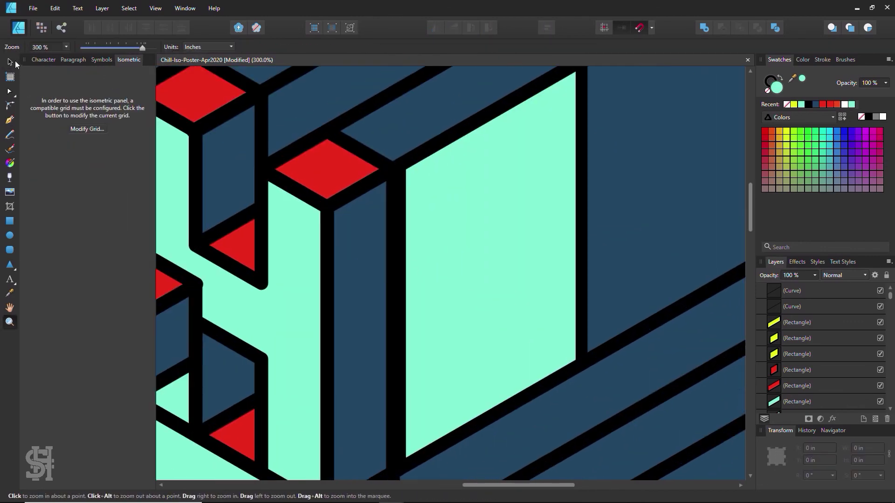
scroll(433, 309, down, 5)
Step: Move a red rectangle up beside the top of the lettering
key(z)
alt+click(466, 247)
key(v)
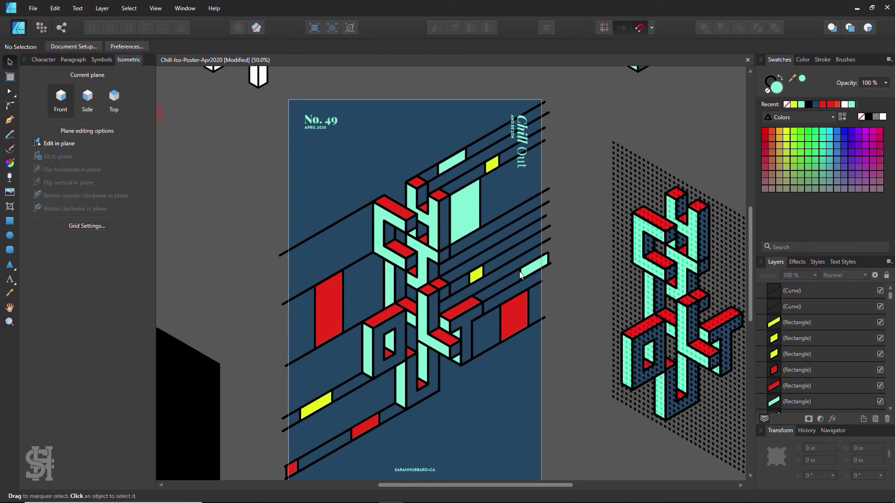
click(329, 310)
drag(329, 310, 359, 229)
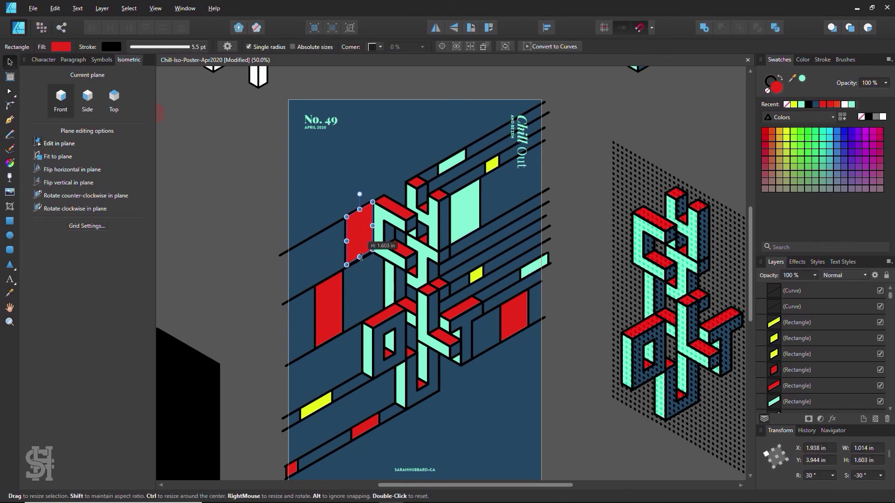
Step: Turn the upper-left rectangle beside the lettering yellow
key(h)
scroll(498, 153, down, 10)
scroll(497, 153, up, 5)
key(v)
click(352, 224)
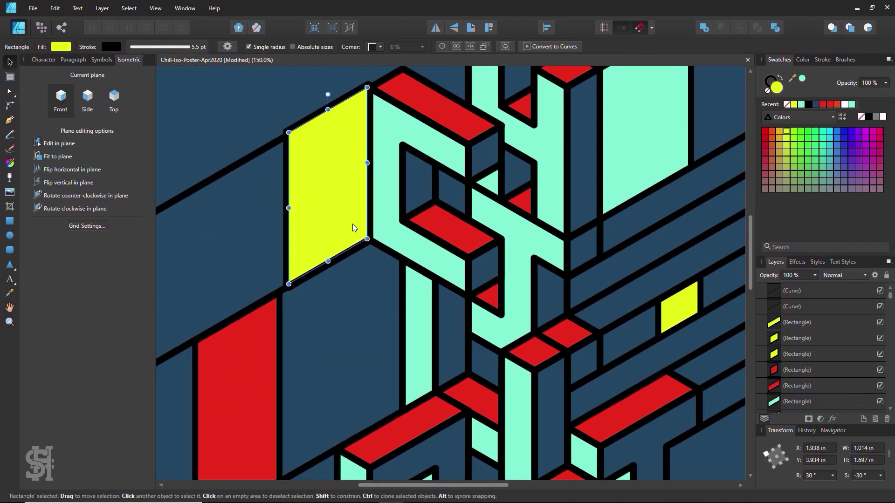
Step: Zoom in to select the left red rectangle, then the small yellow rectangle
key(ctrl+2)
click(334, 238)
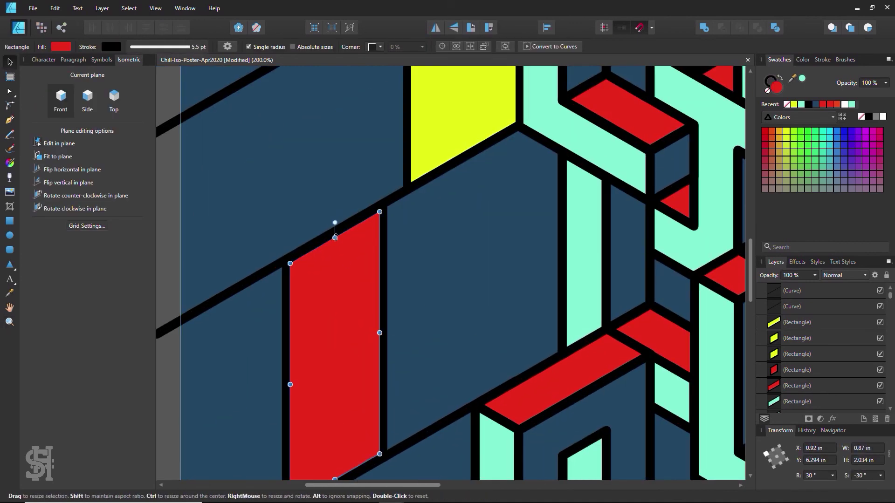
scroll(467, 289, down, 5)
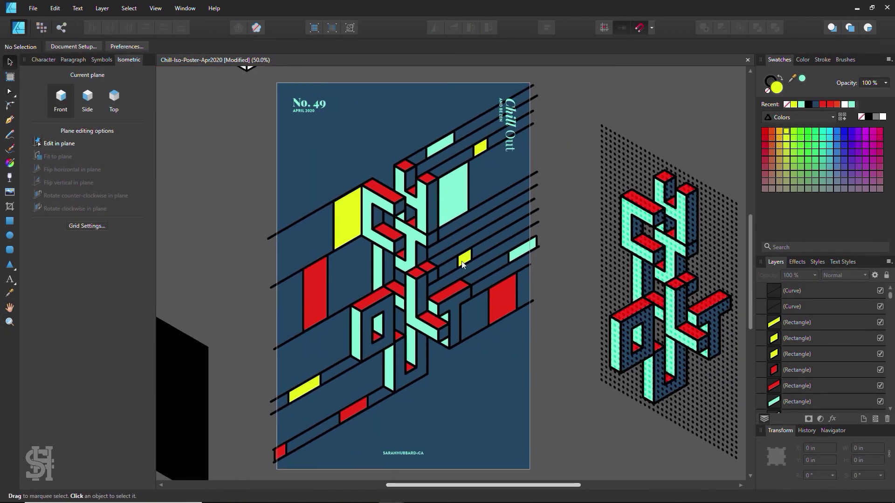
click(506, 212)
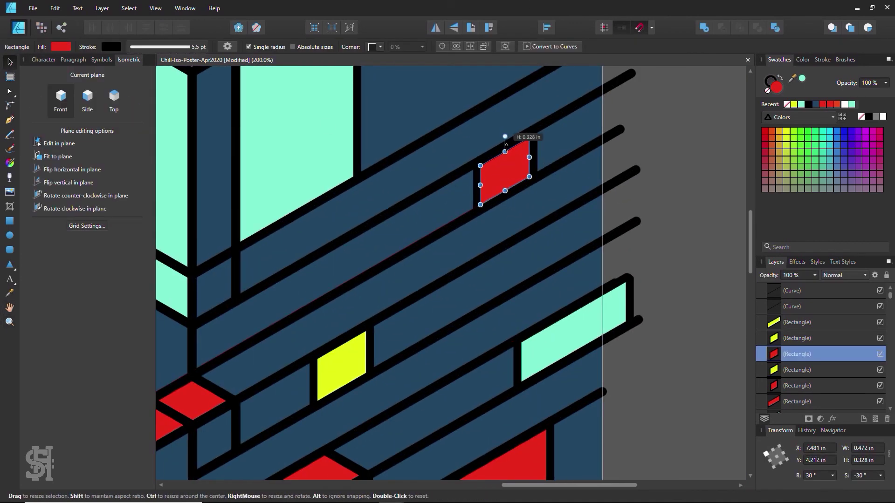